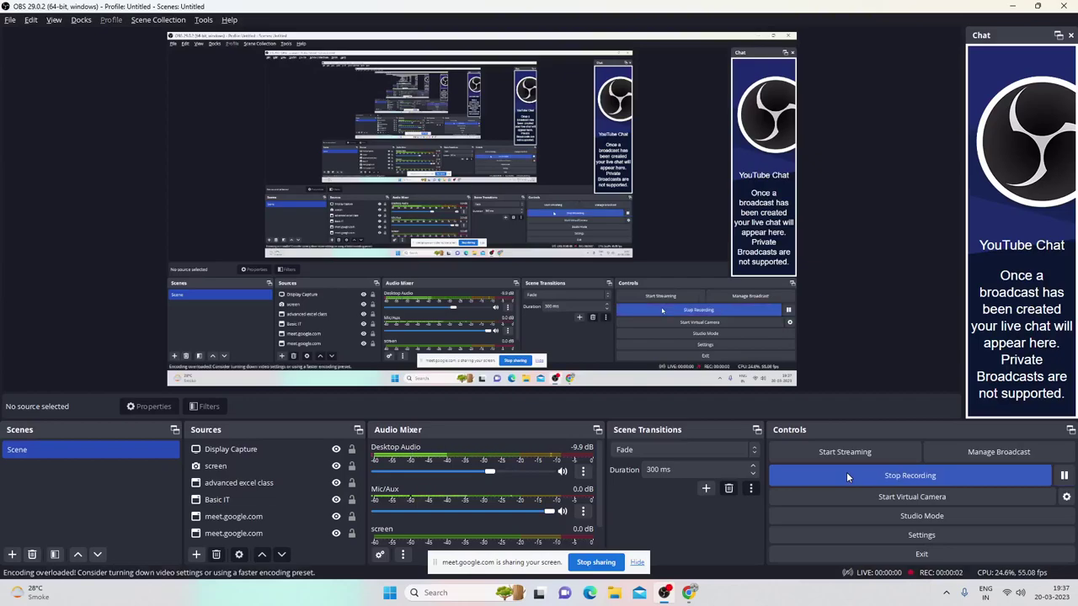
Minimize all windows with Win+D to show the desktop.
key(super+d)
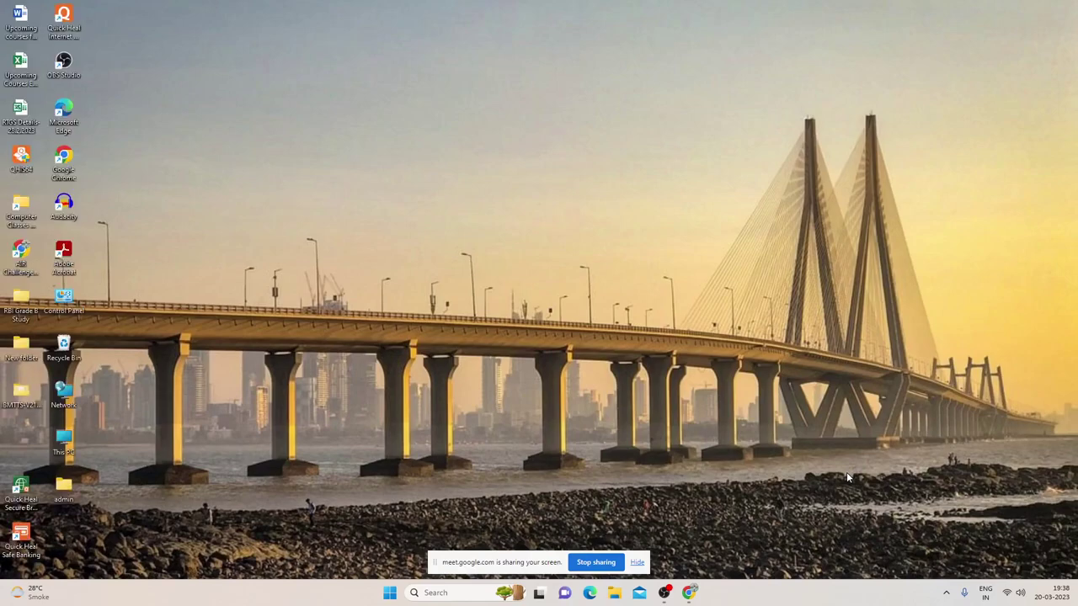
Search the Start menu for 'excel' and launch Microsoft Excel.
key(super)
text(excel)
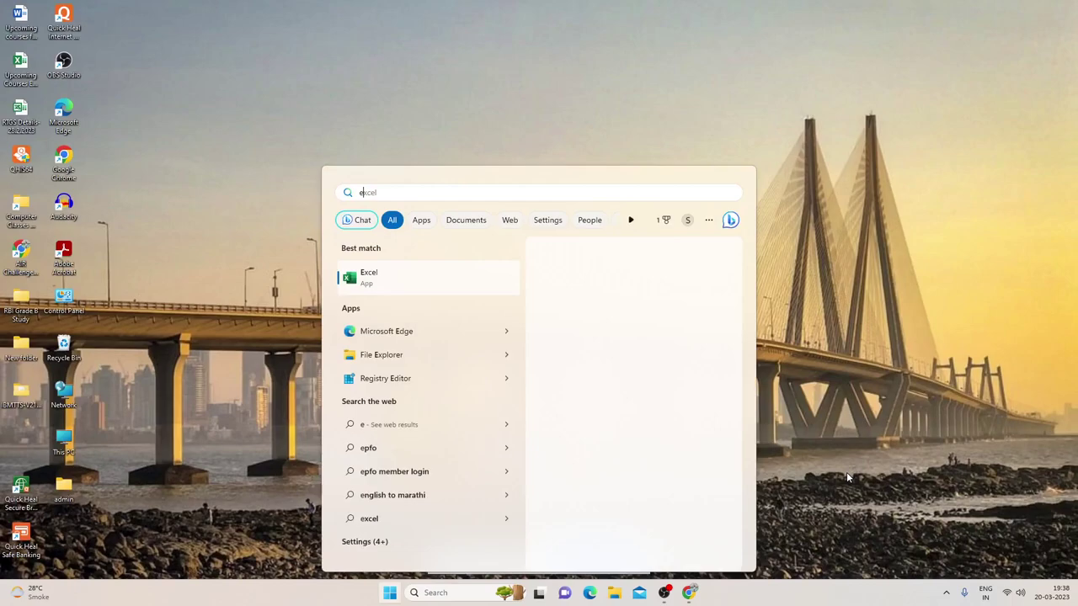
key(Return)
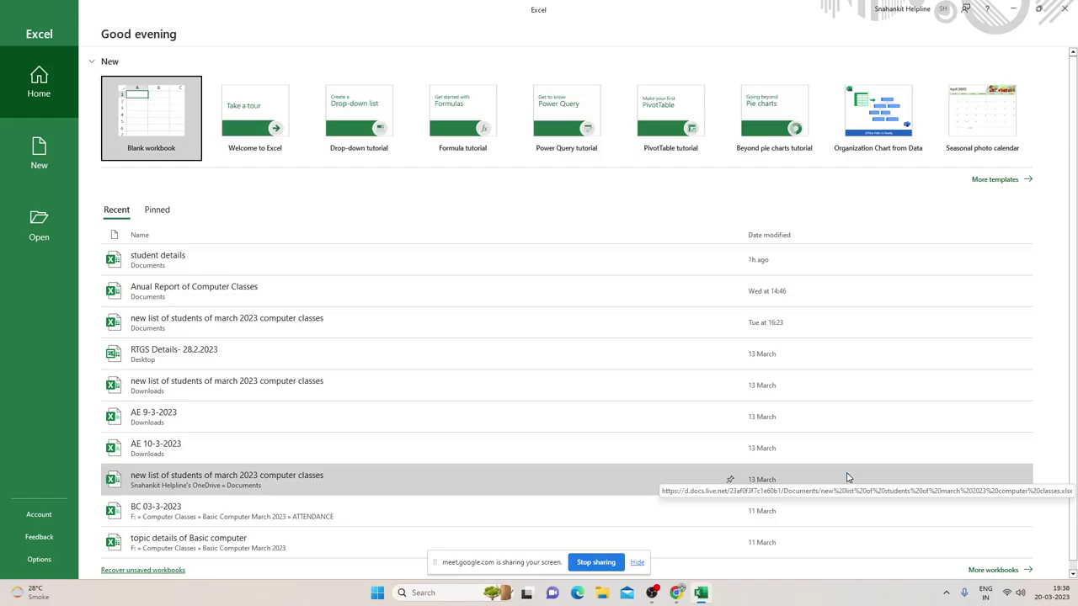
Open the 'student details' workbook from Recent and Clear All on the entire Sheet1.
key(Tab)
key(Tab)
key(Tab)
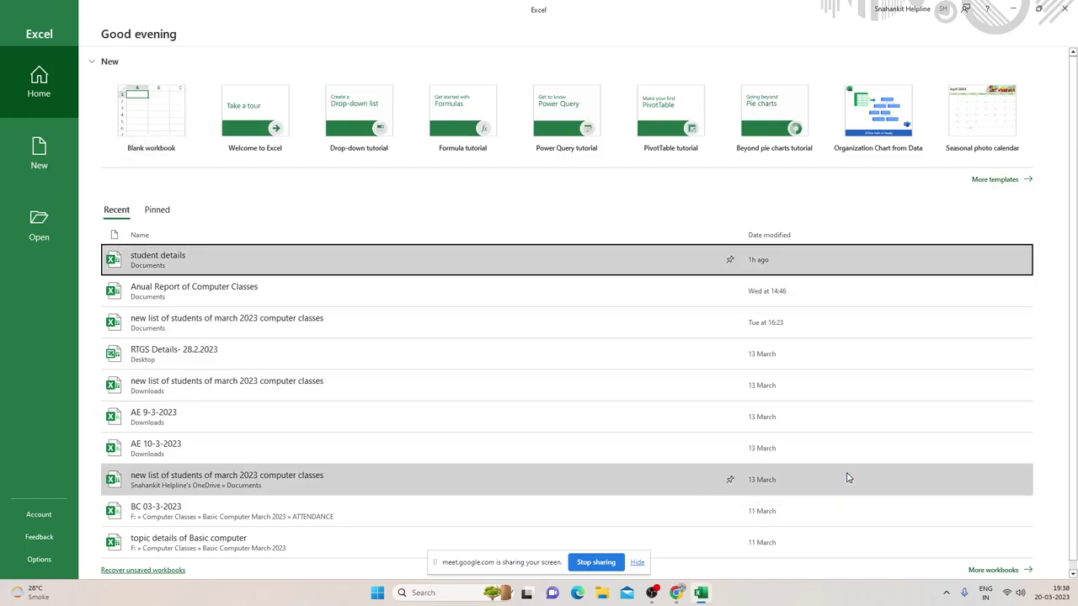
key(Return)
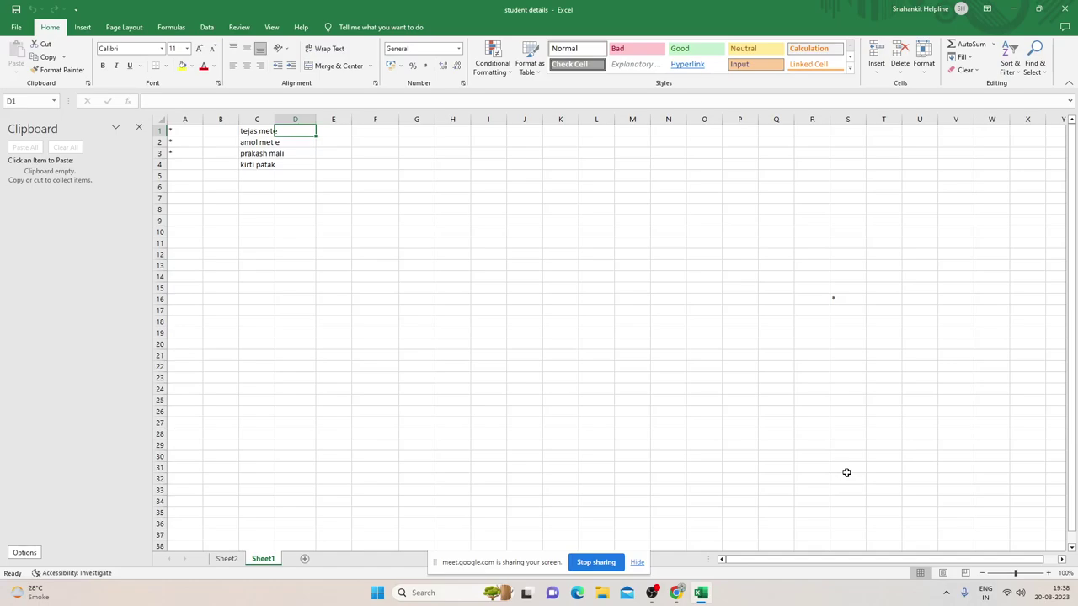
key(ctrl+a)
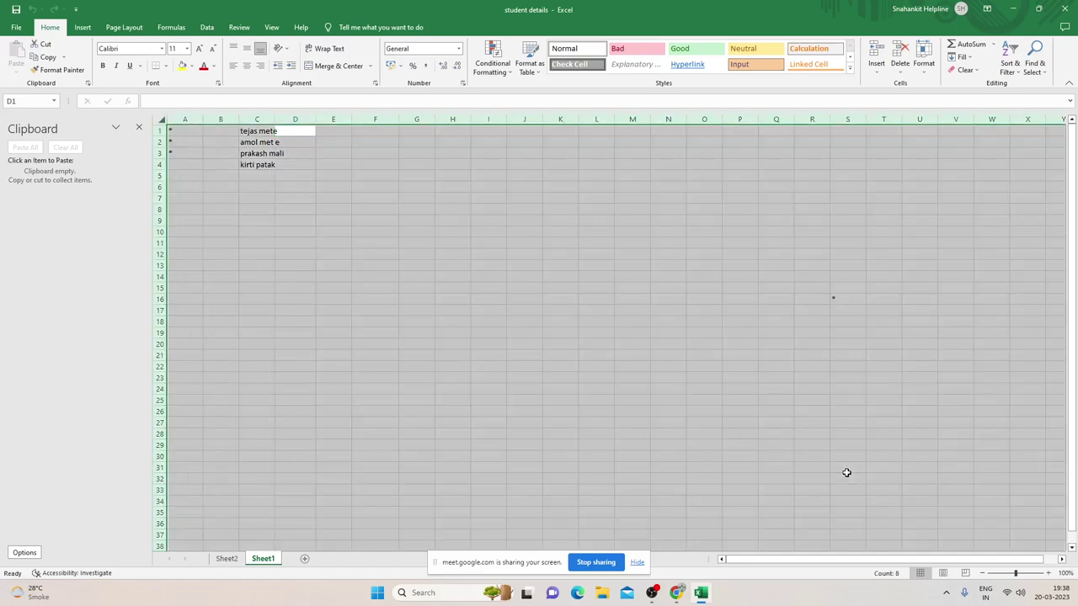
key(alt)
key(h)
key(e)
key(Down)
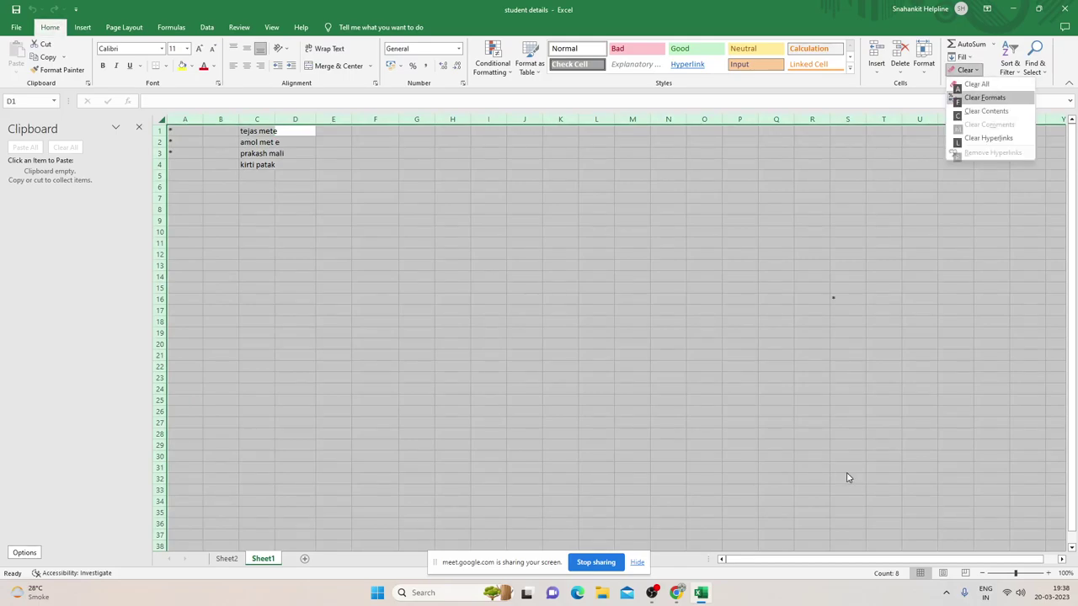
key(a)
key(Left)
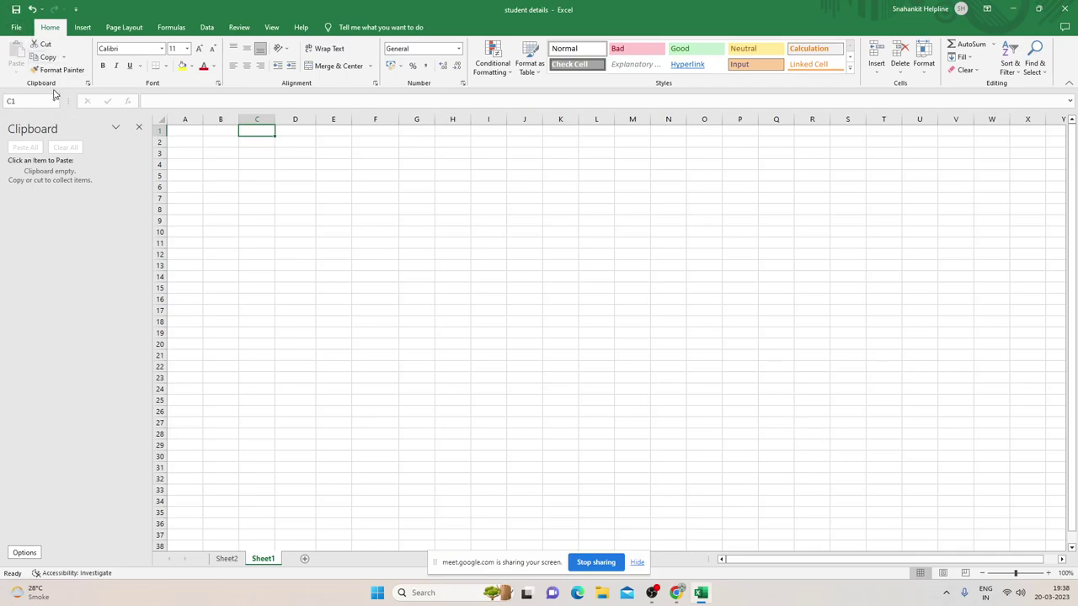
Close the Clipboard pane and return the cursor to cell A1.
click(139, 127)
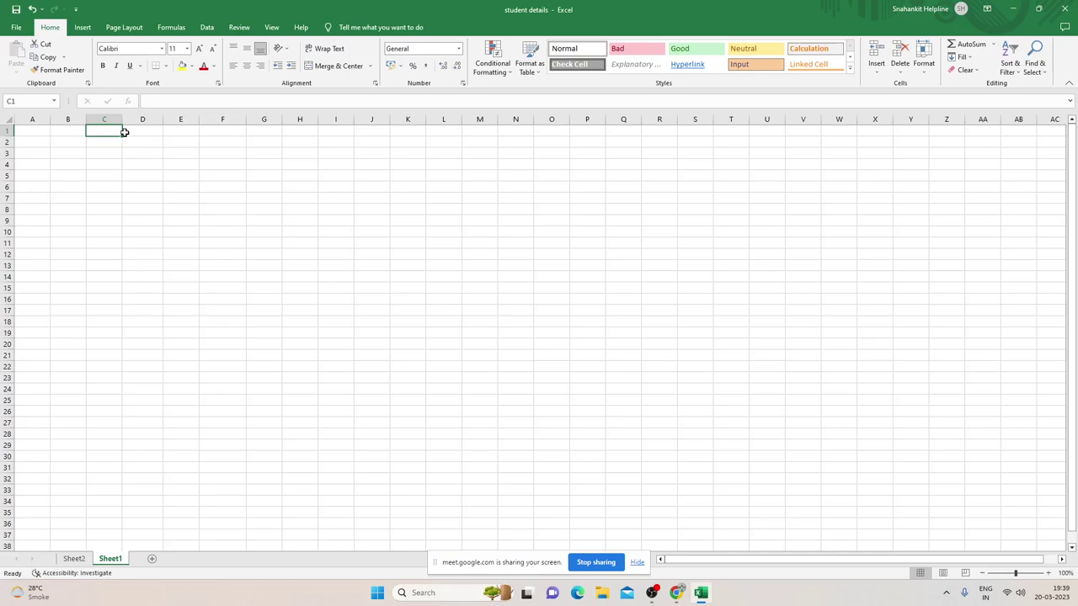
key(Left)
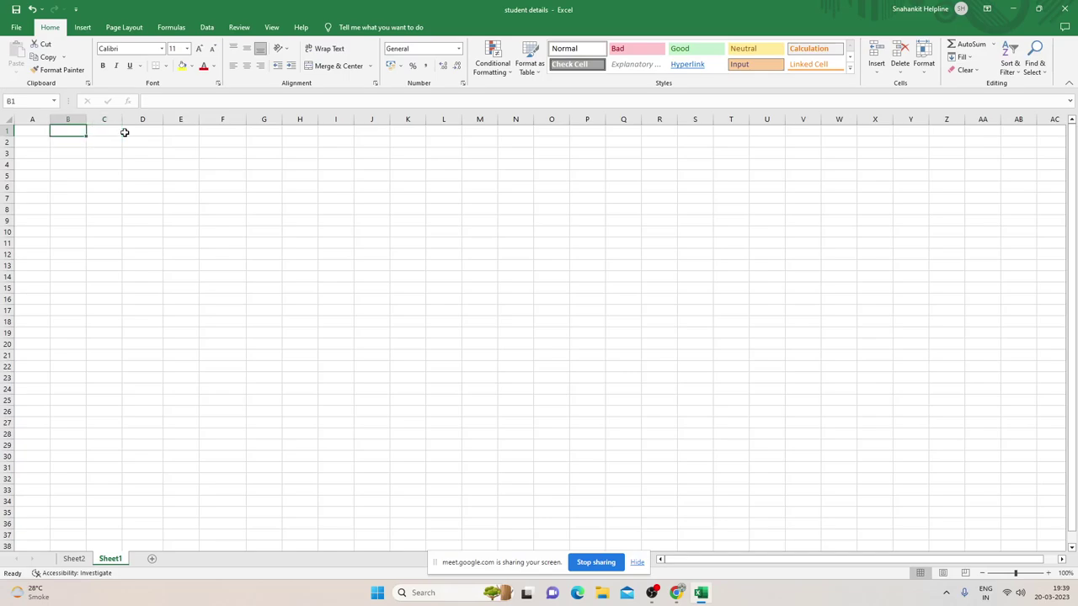
key(Left)
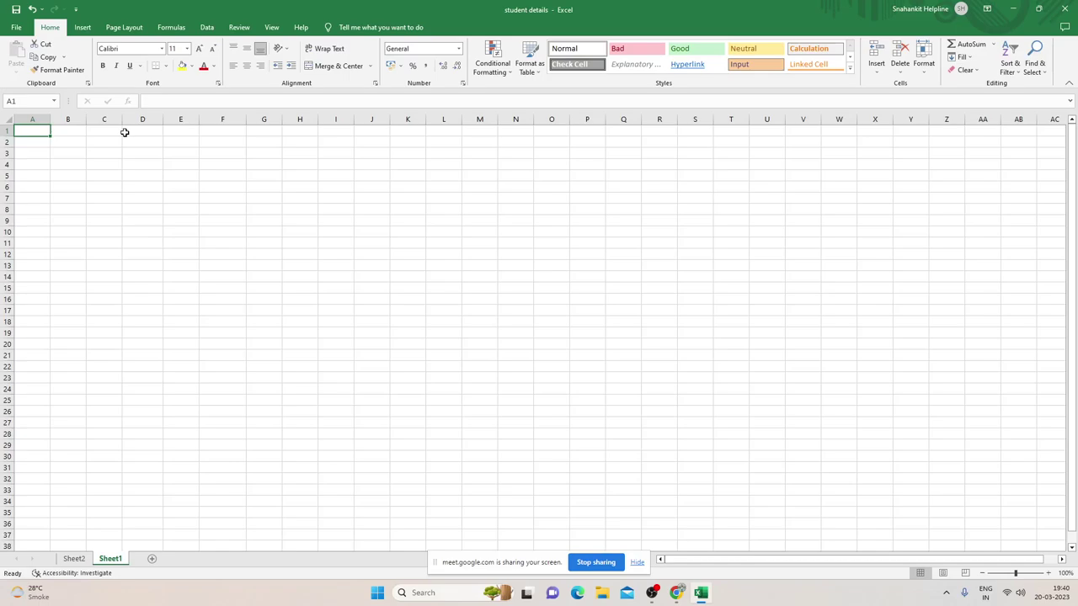
key(Return)
key(Up)
key(super)
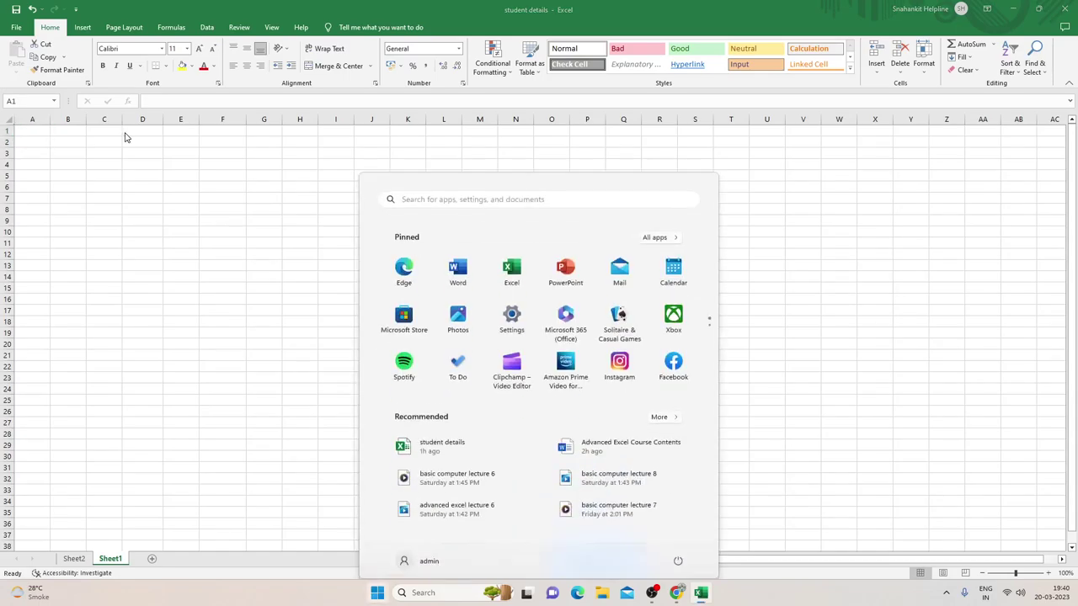
key(super)
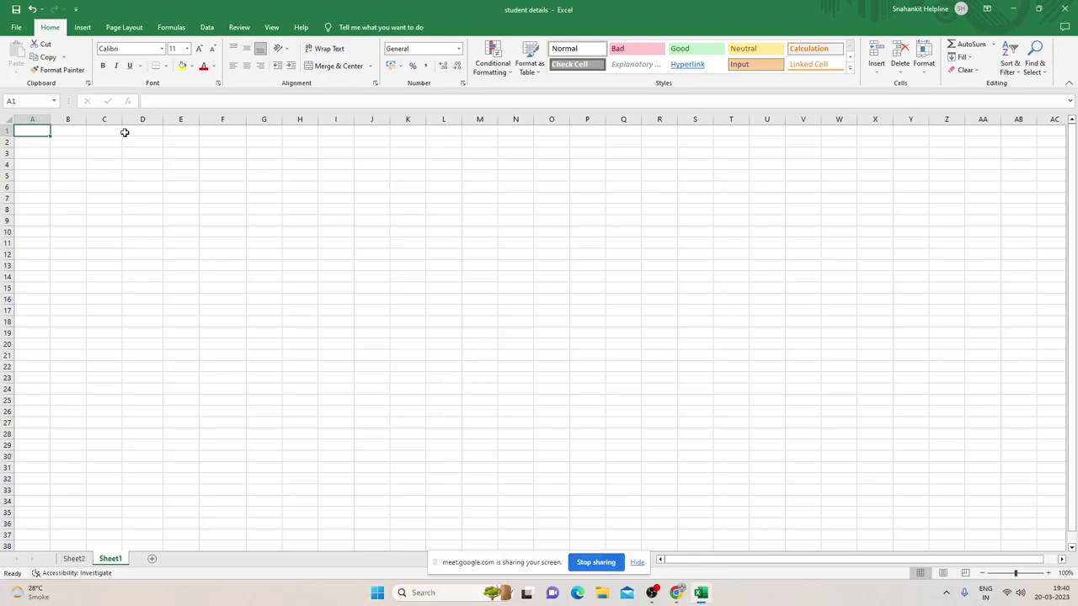
key(super)
text(nvidia)
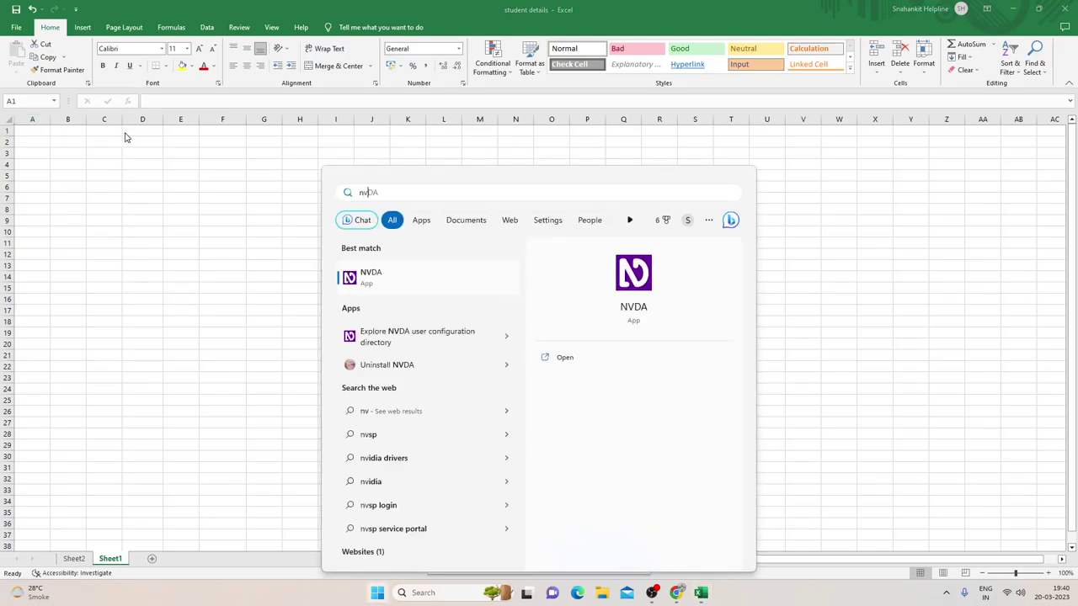
key(Return)
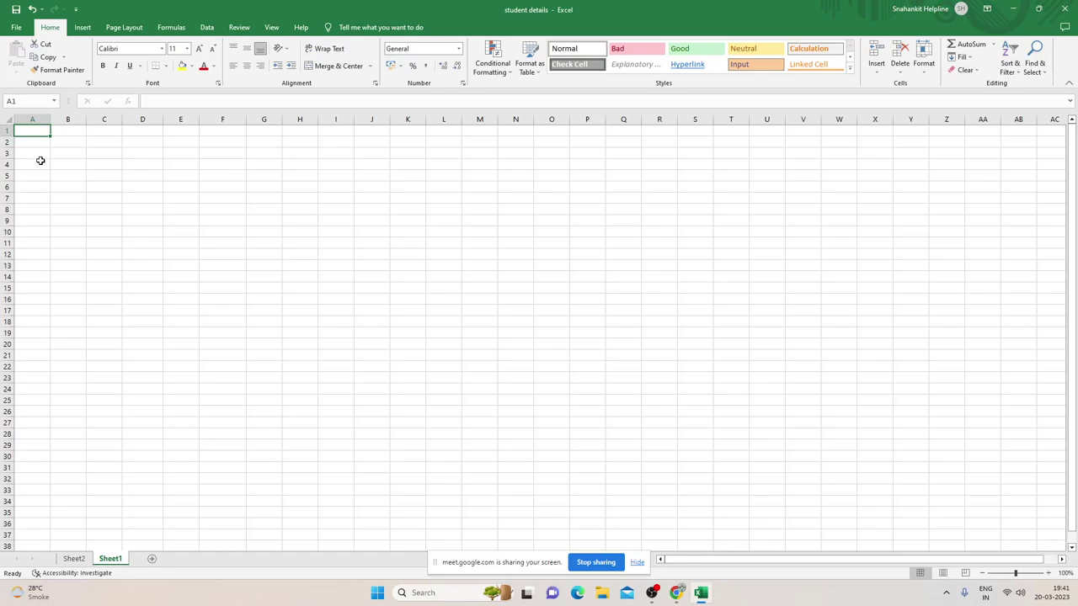
Enter the numbers 1 through 10 across cells A1 to J1.
text(1)
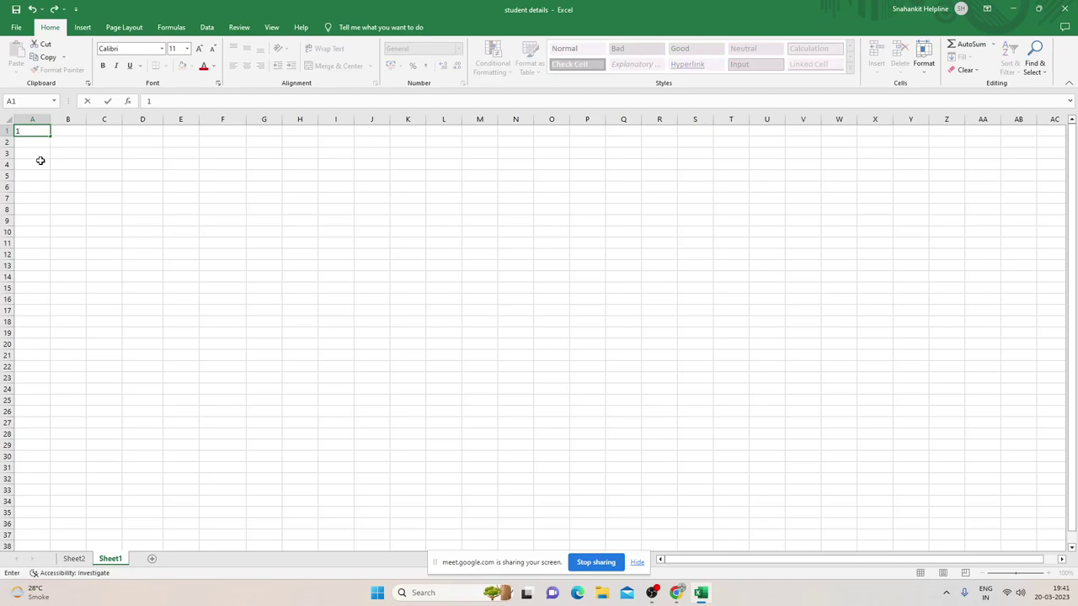
key(Tab)
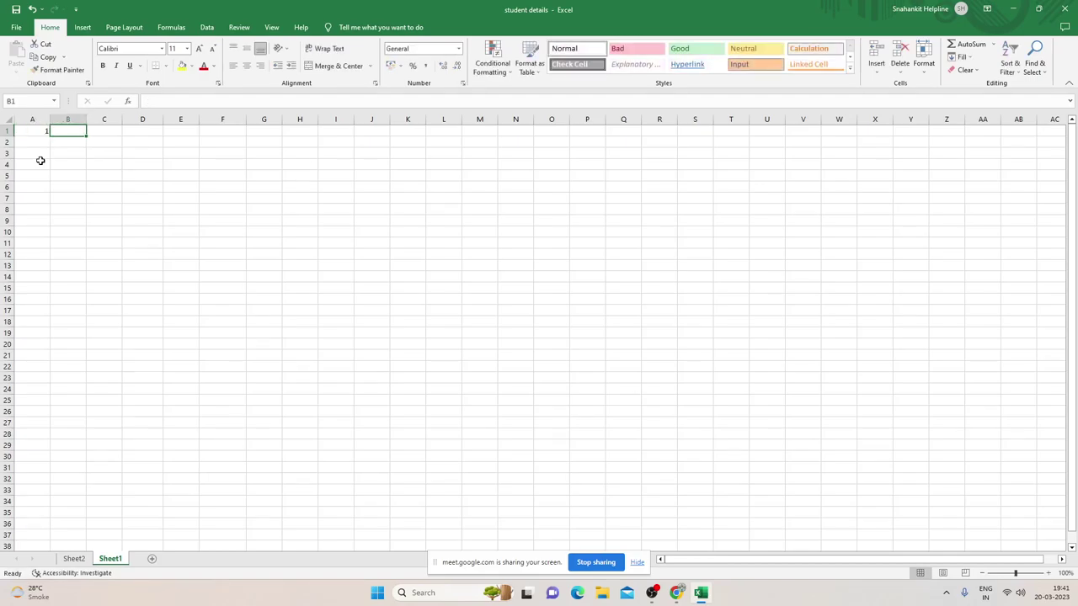
text(2)
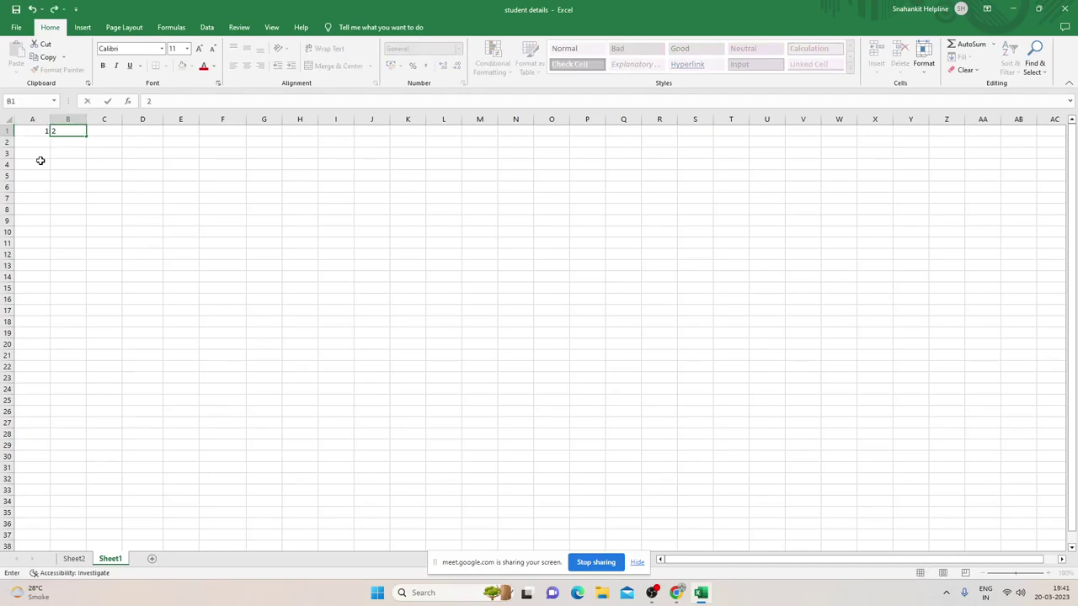
key(Tab)
text(3)
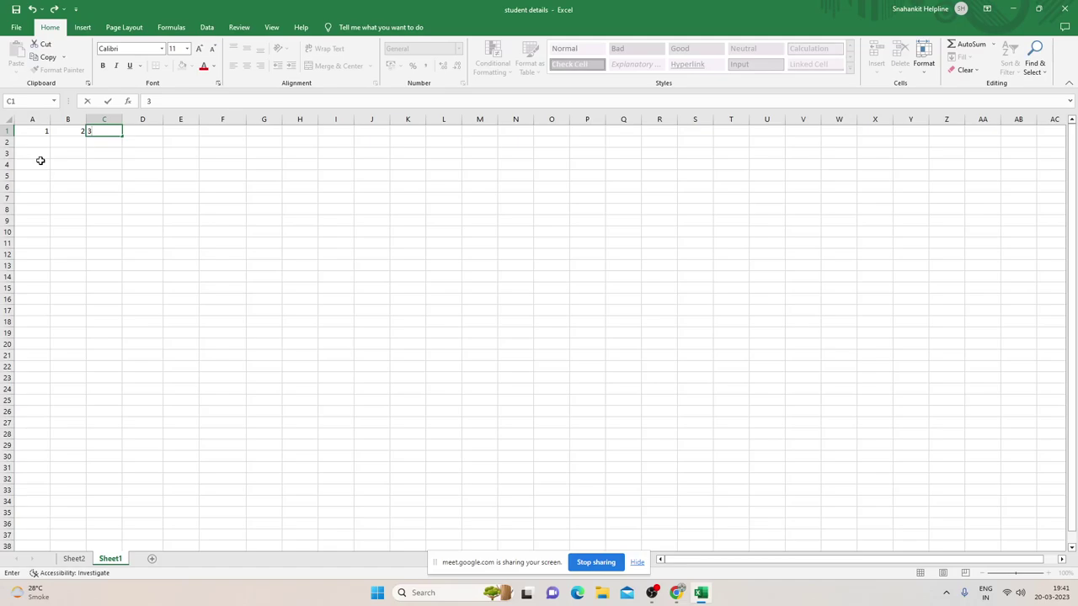
key(Tab)
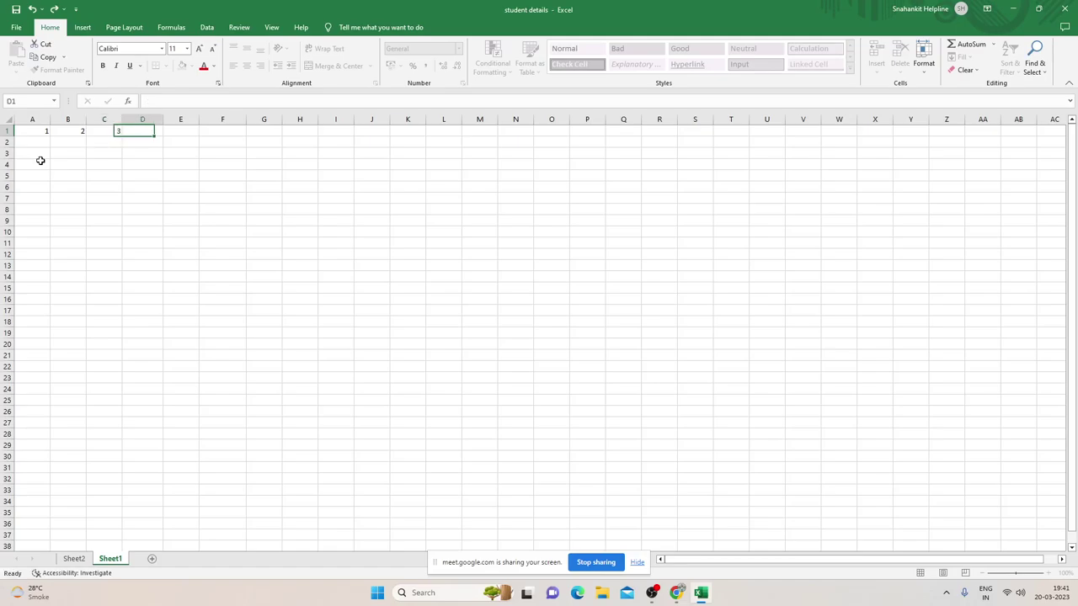
text(4)
key(Tab)
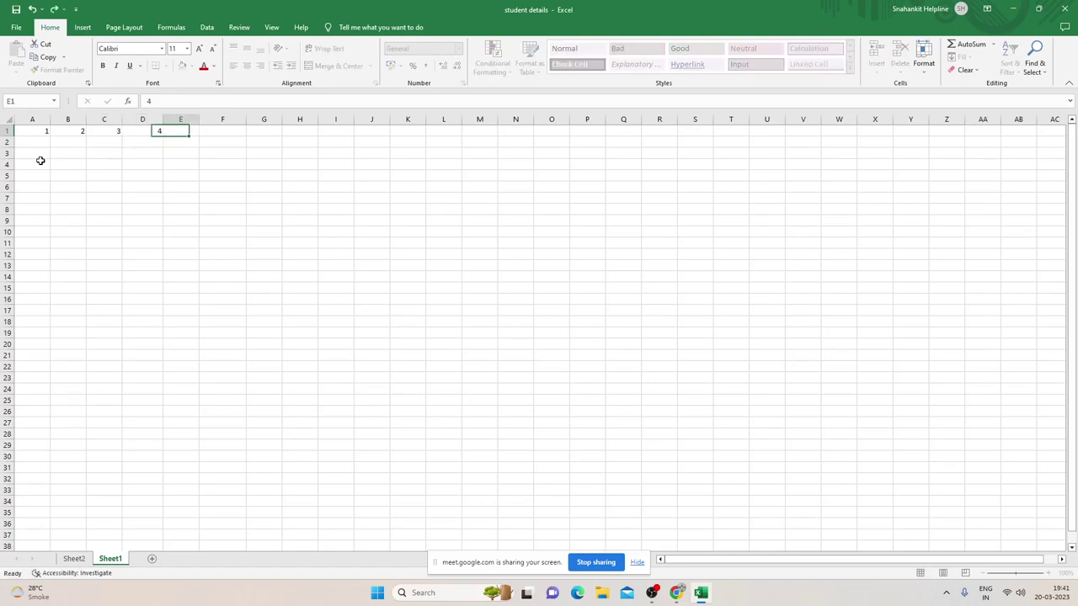
text(5)
key(Tab)
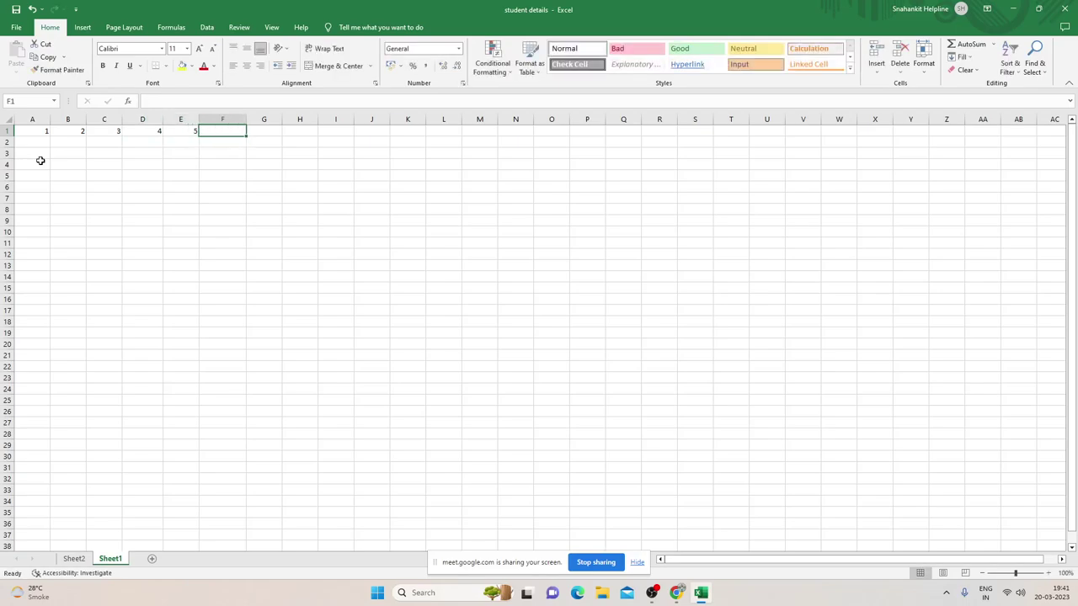
text(6)
key(Tab)
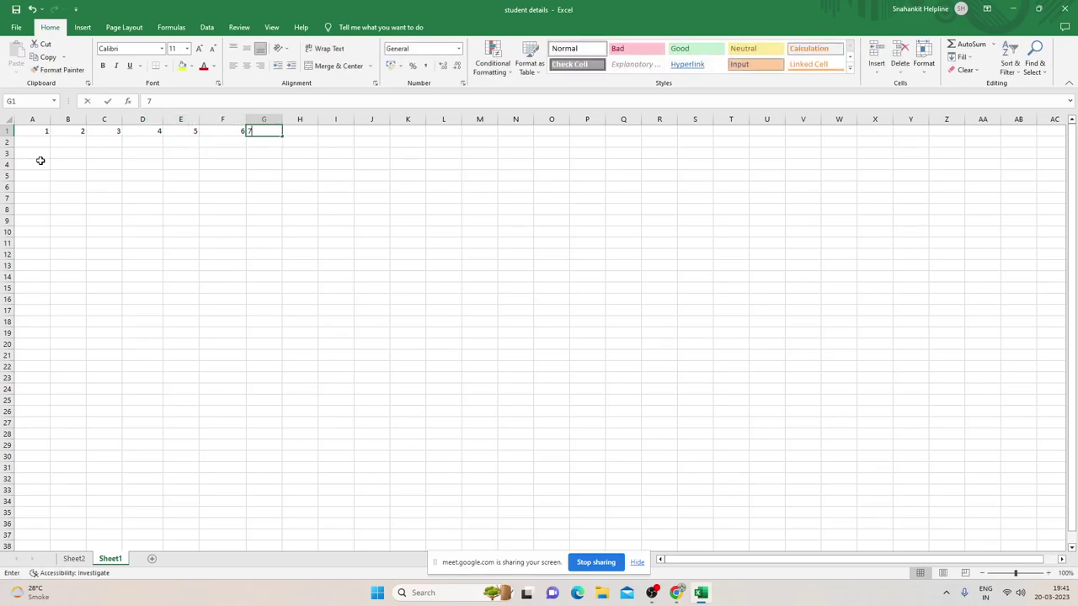
text(7)
key(Tab)
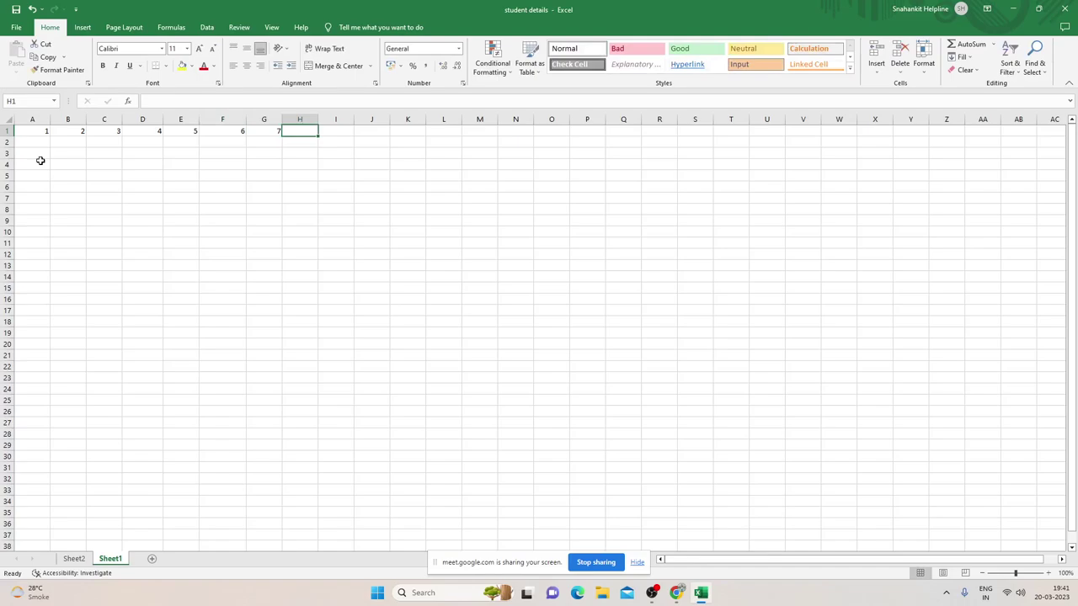
text(8)
key(Tab)
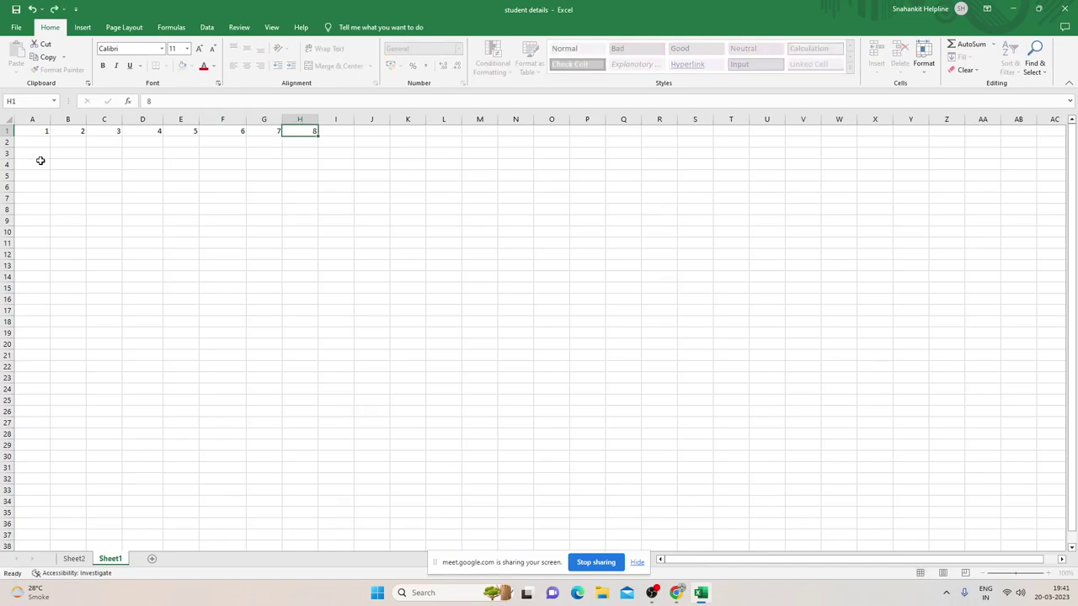
text(9)
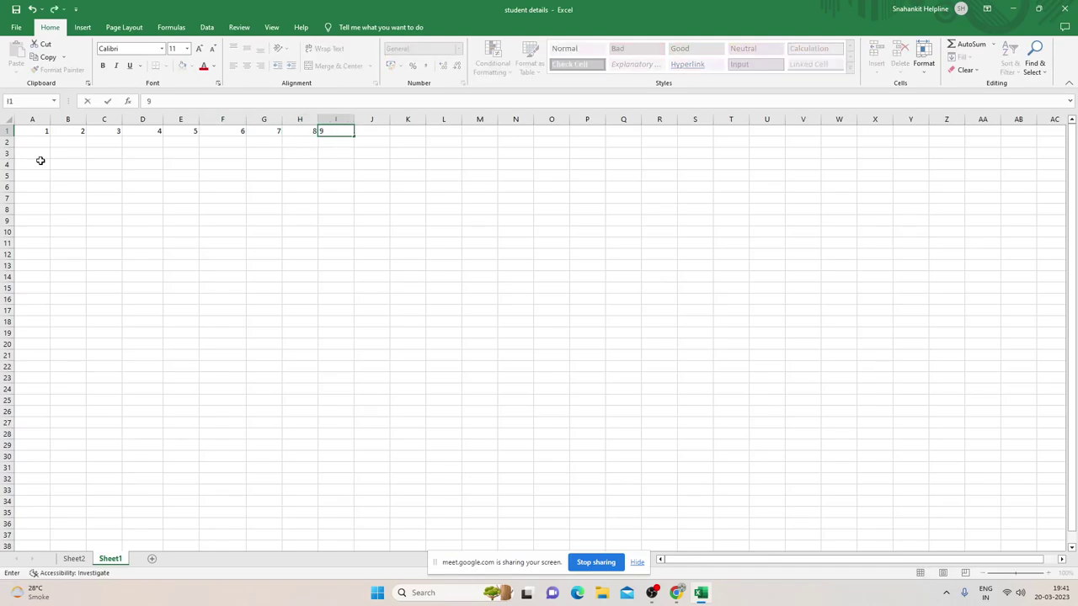
key(Tab)
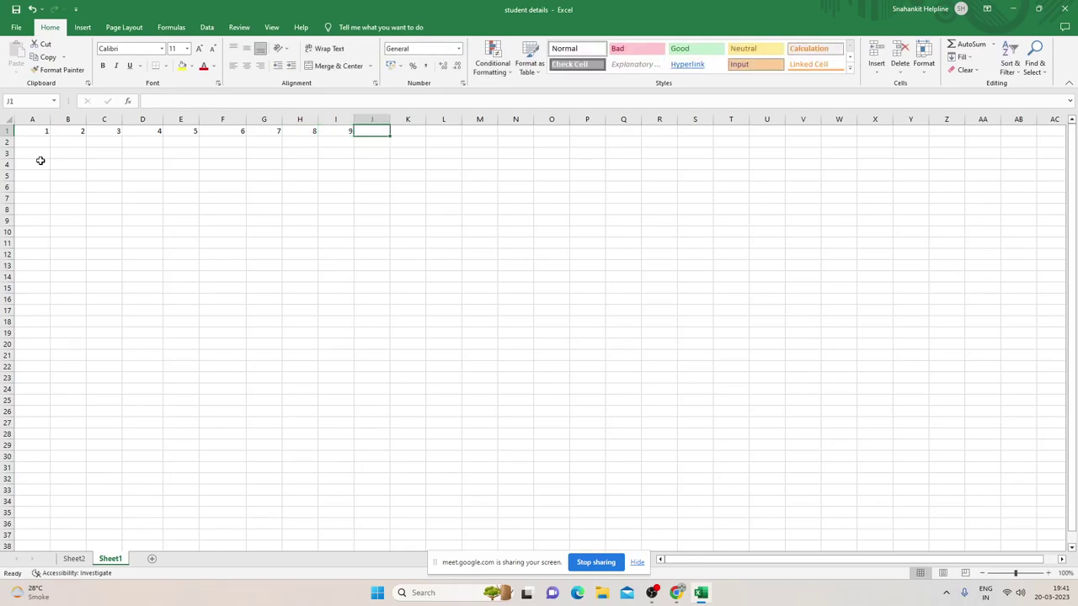
text(10)
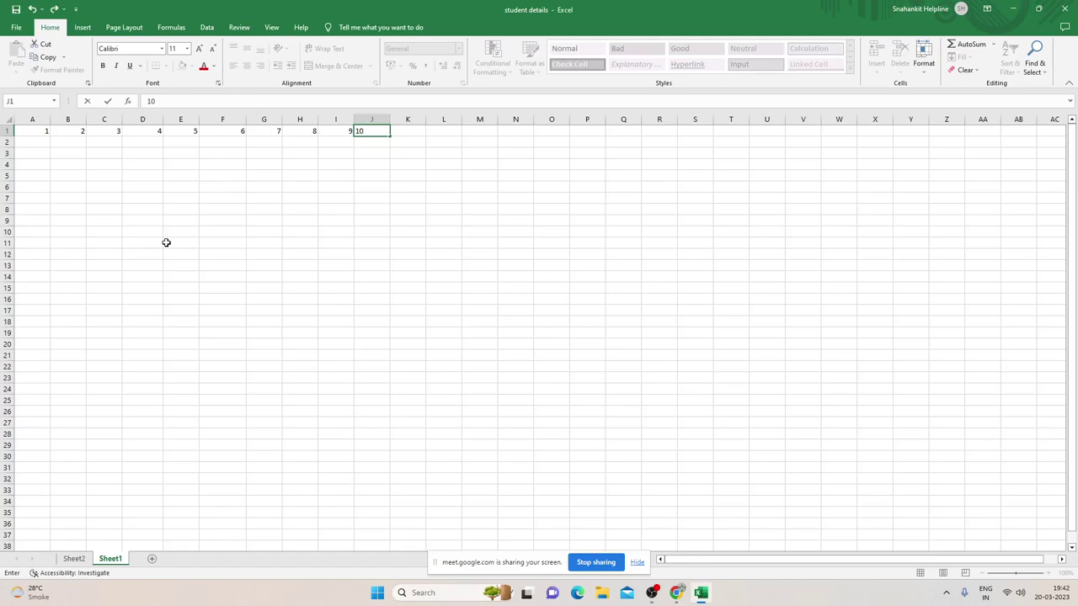
Enter 2, 4, 6, 8 and 10 into cells A2 to E2.
key(ctrl+Home)
key(Right)
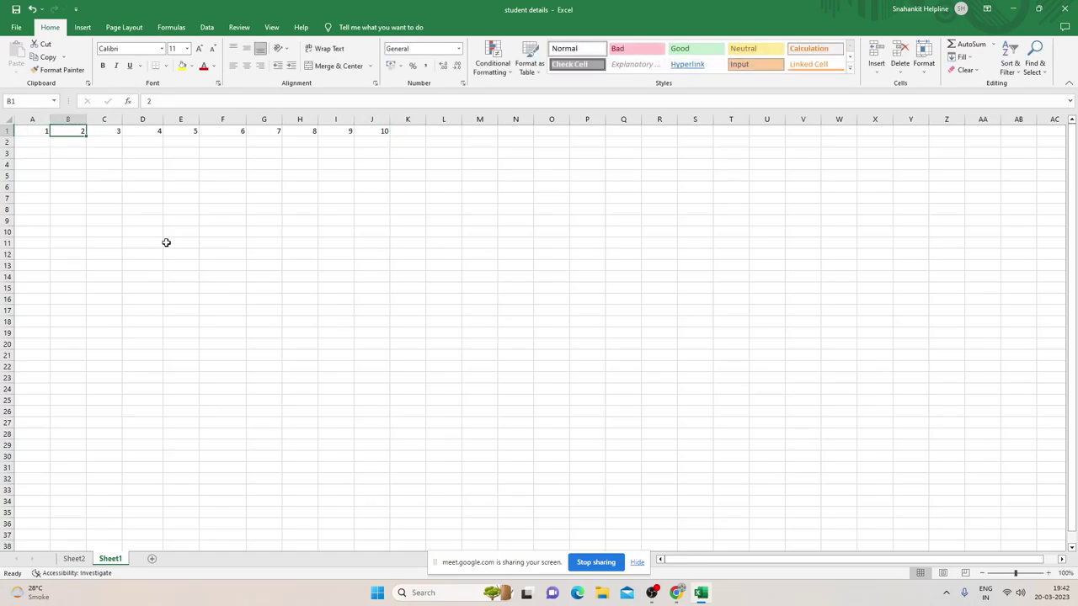
key(Right)
key(Right)
key(Right)
key(Right)
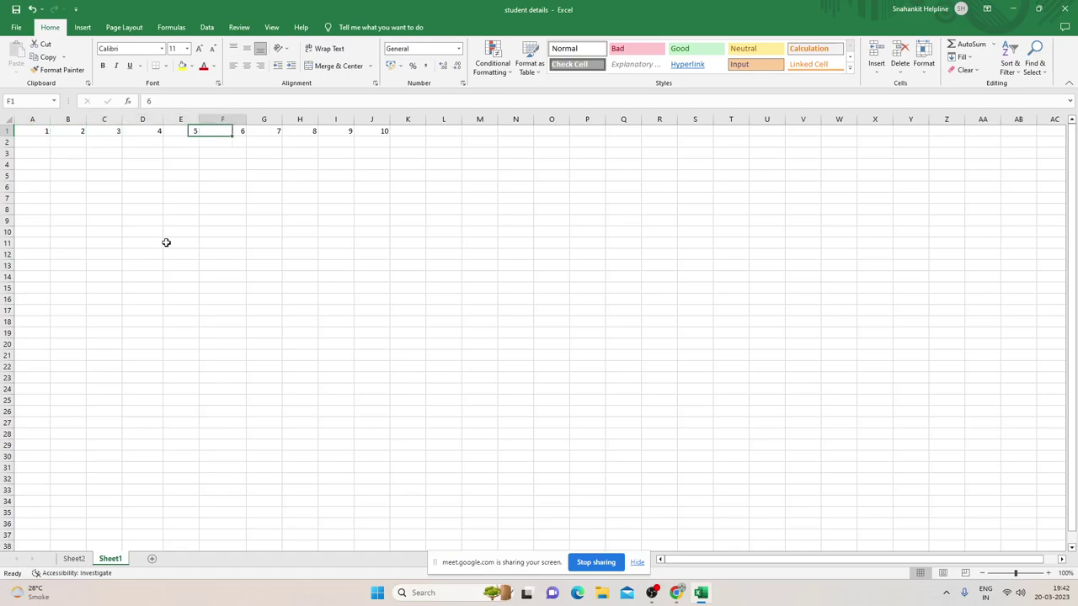
key(Right)
key(Right)
key(Right)
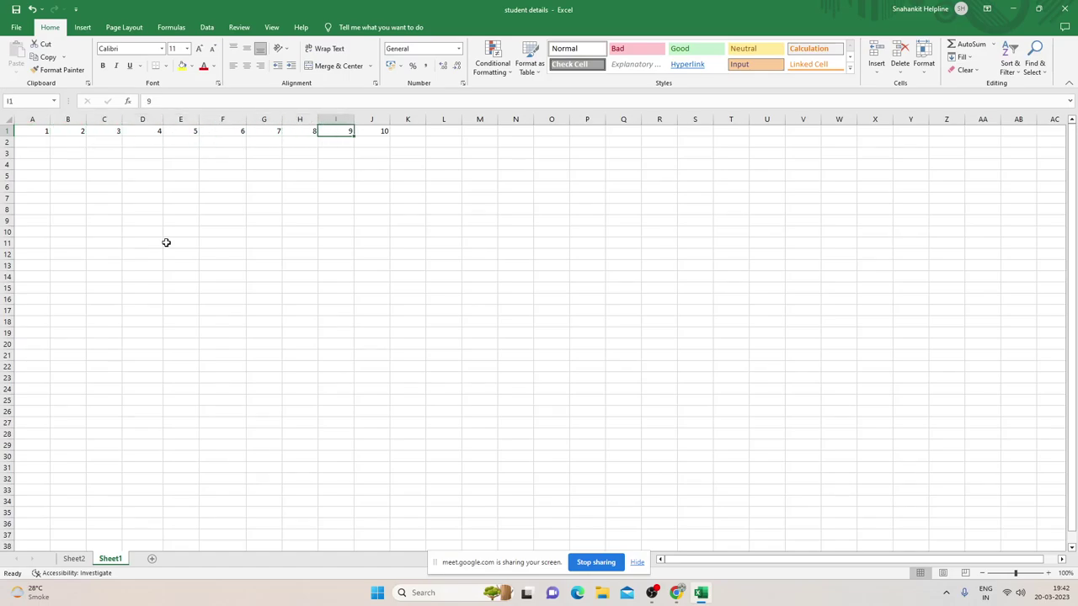
key(Right)
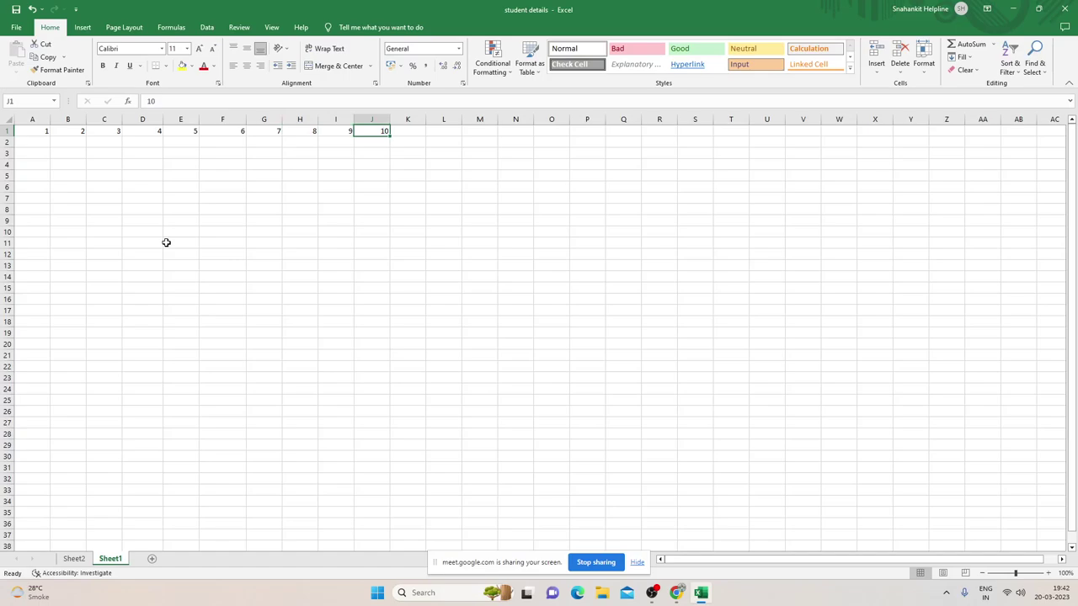
key(Home)
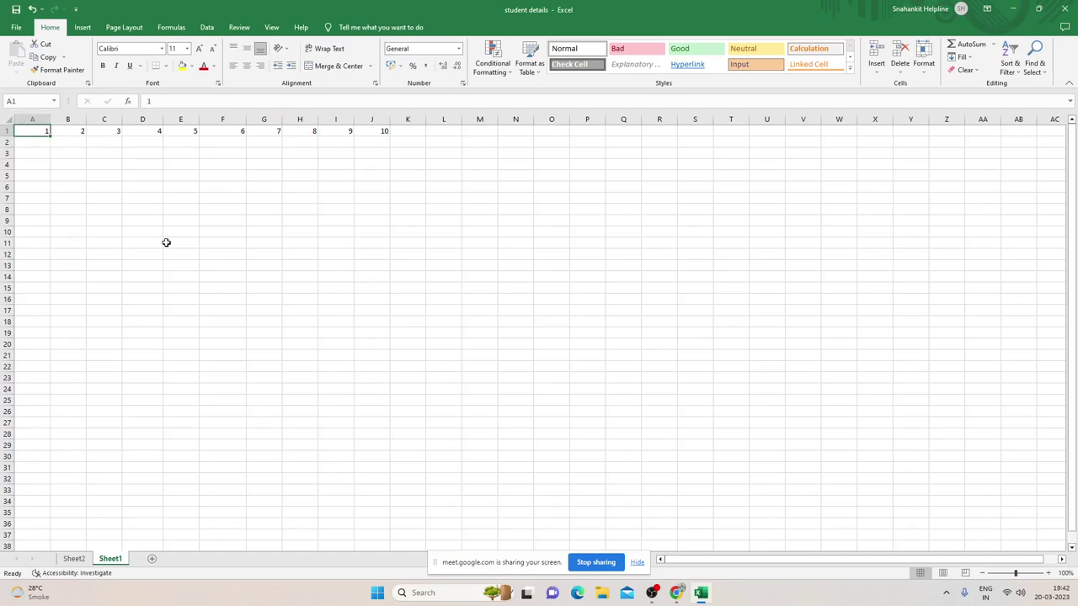
key(Down)
text(2)
key(Tab)
text(4)
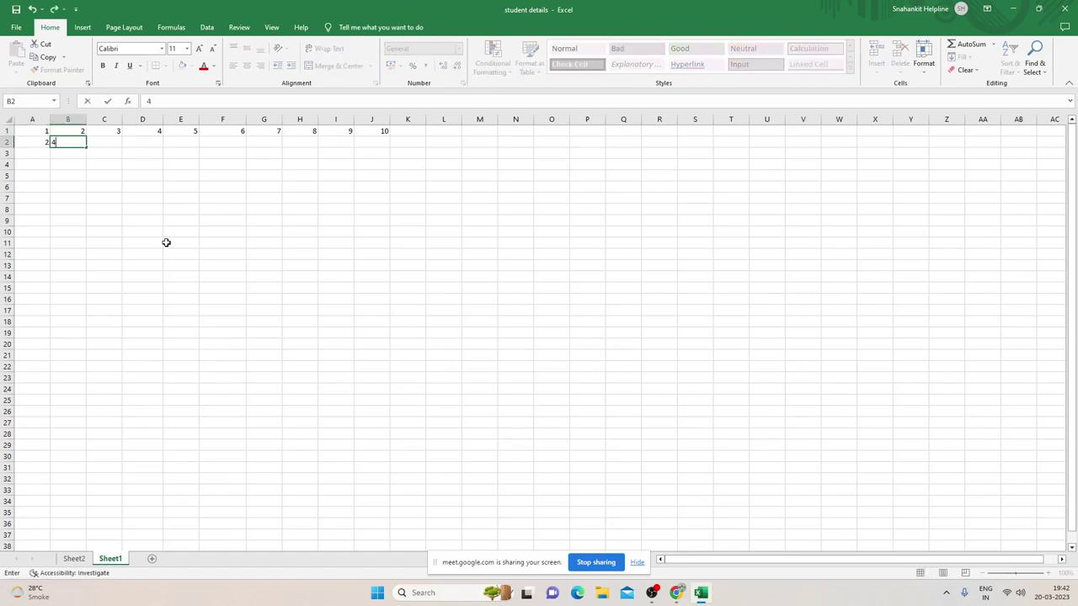
key(Tab)
text(6)
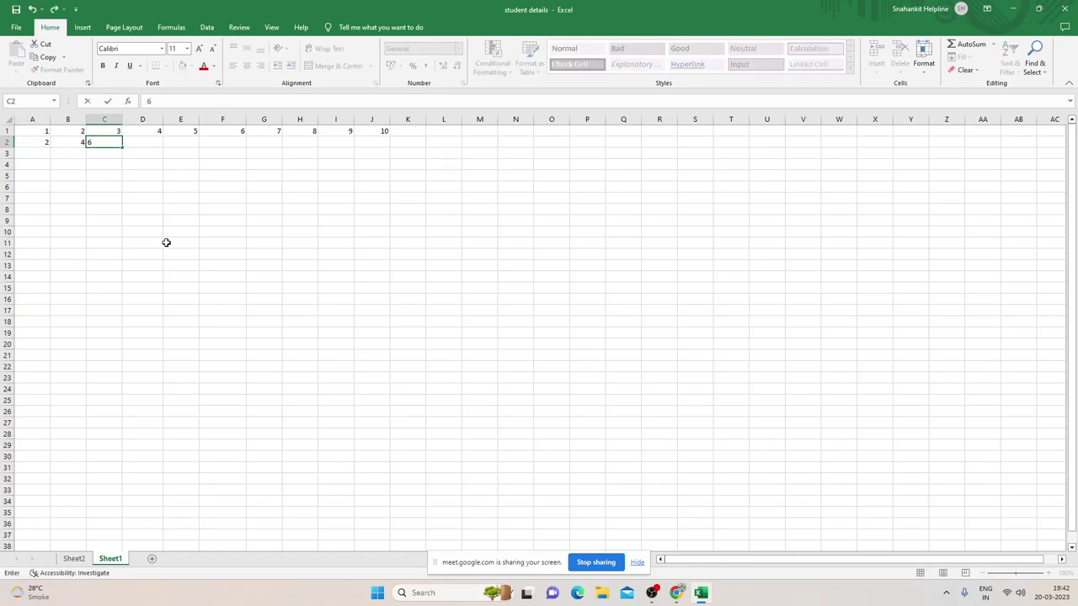
key(Tab)
text(8)
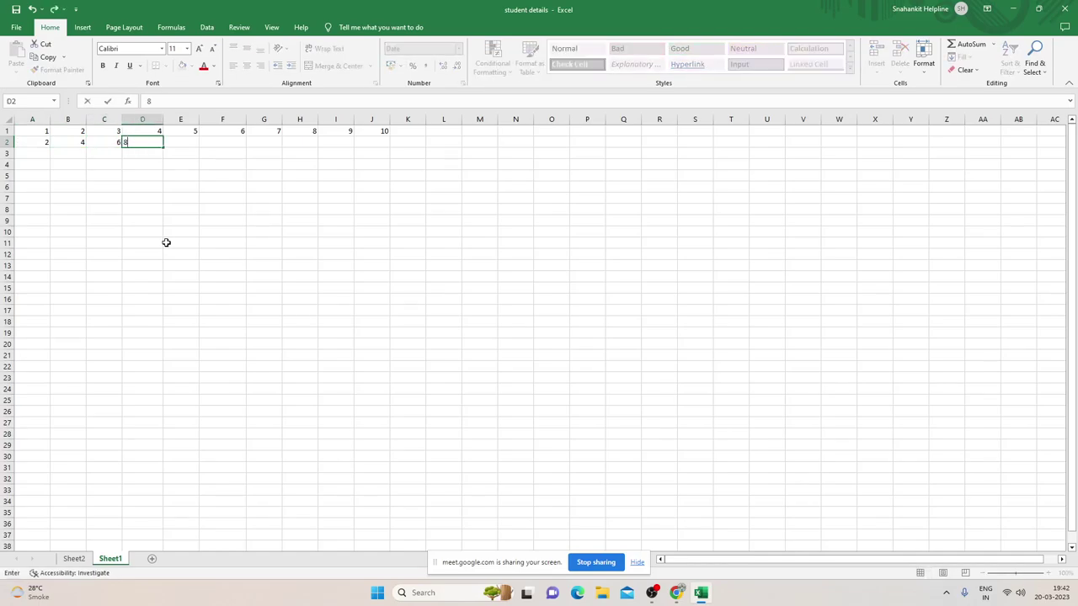
key(Tab)
text(10)
key(Tab)
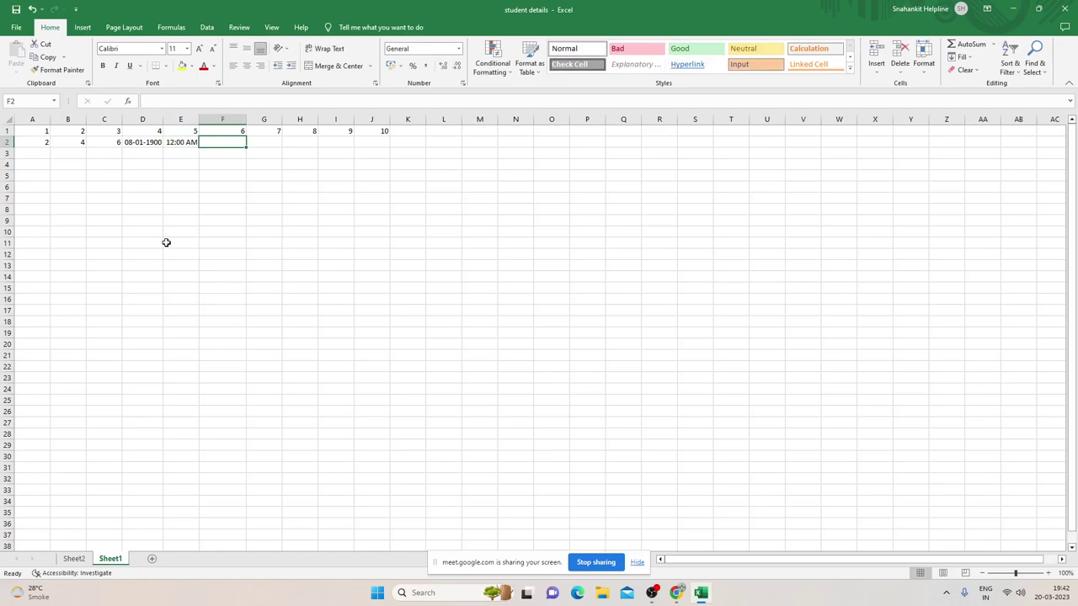
Enter 12, 14, 16, 18 and 20 into cells F2 to J2.
key(Left)
key(Left)
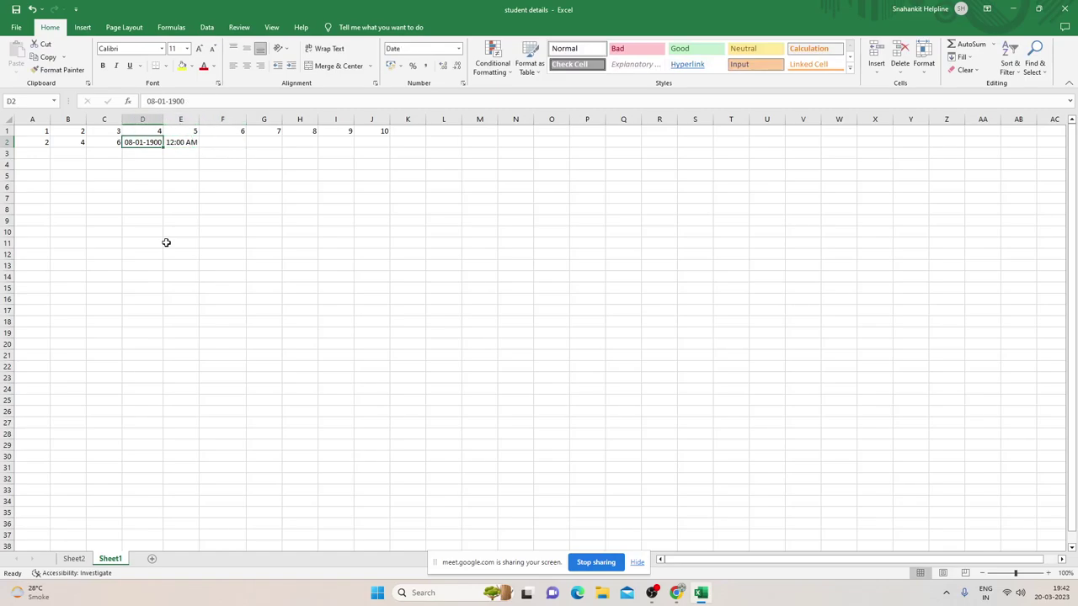
key(Right)
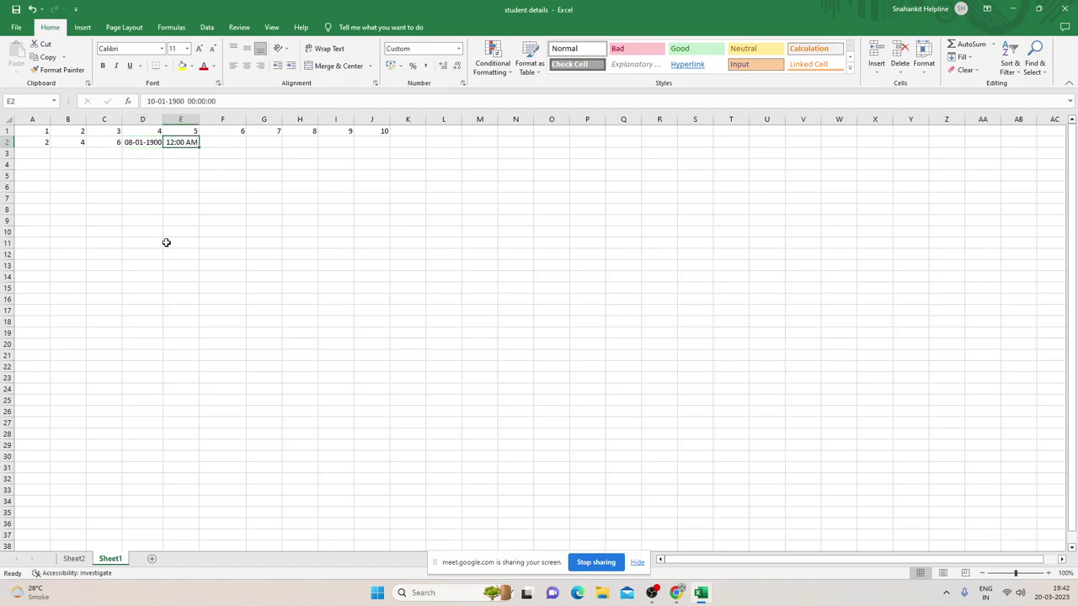
key(Right)
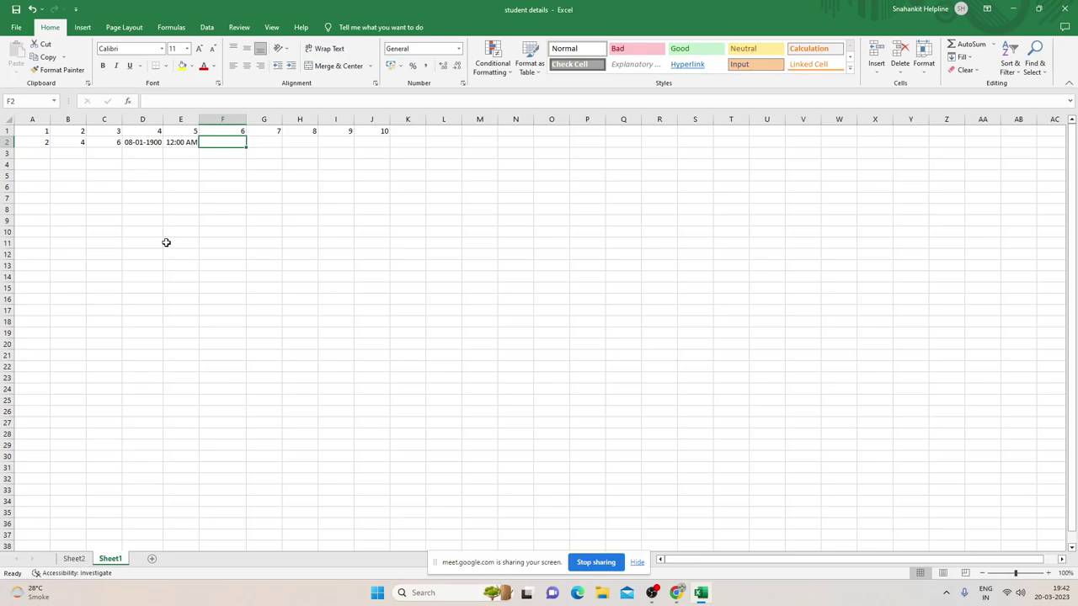
text(12)
key(Right)
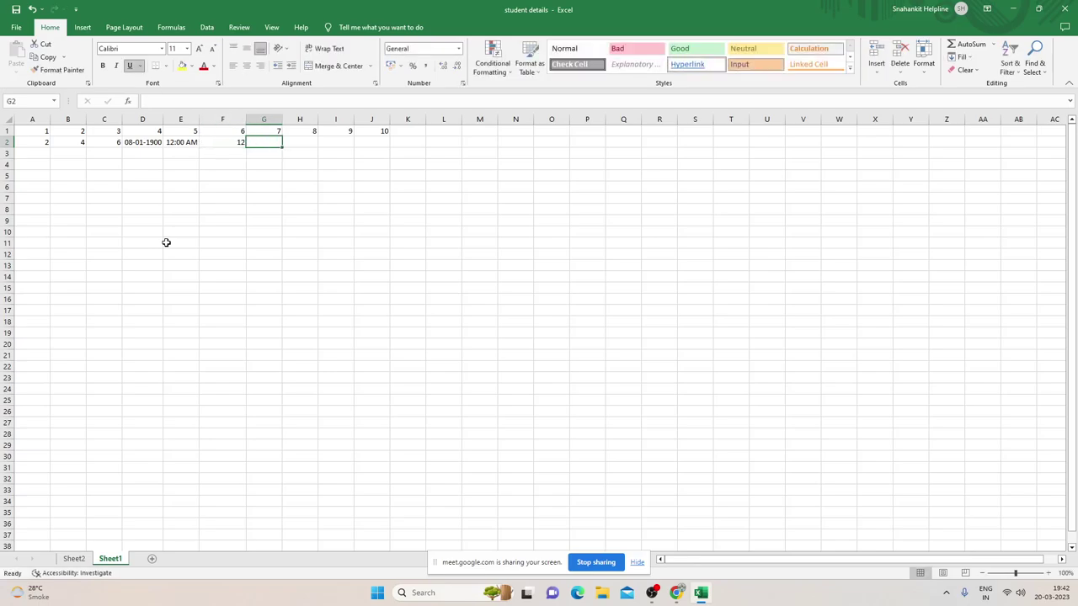
text(14)
key(Right)
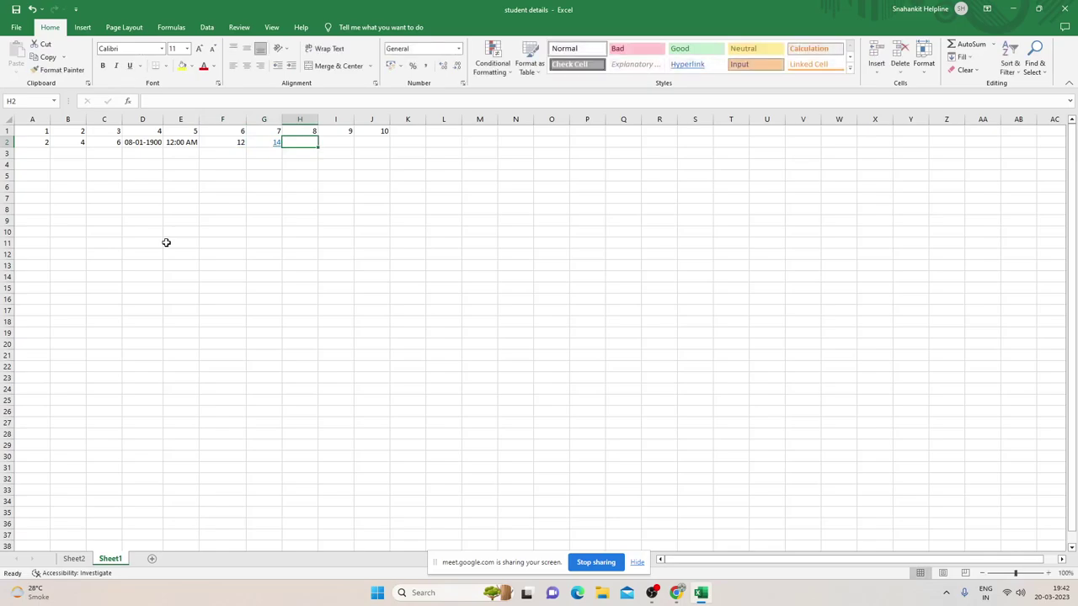
text(1)
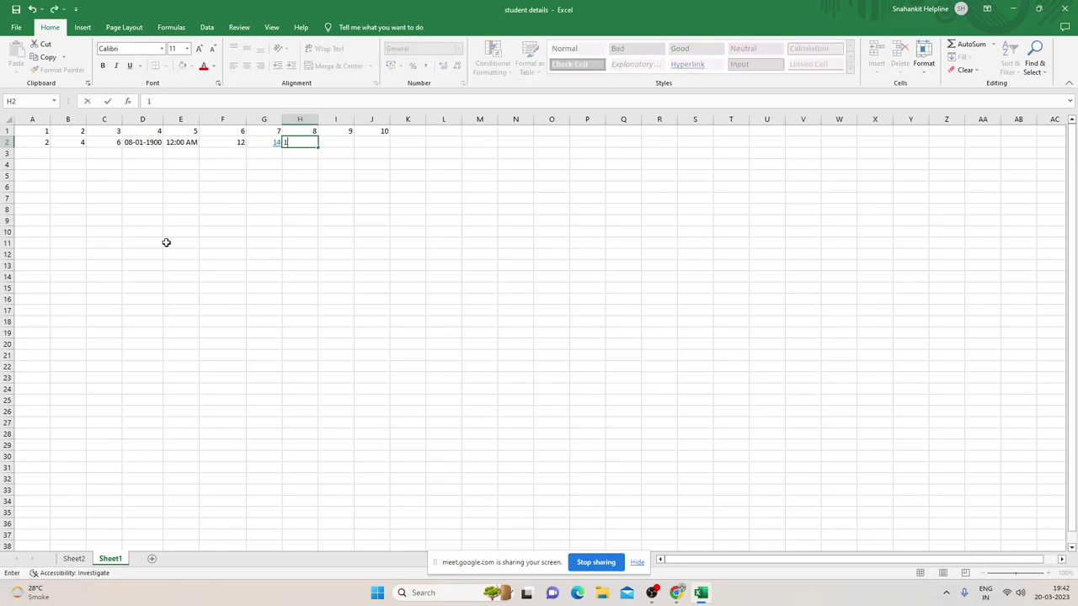
text(6)
key(Right)
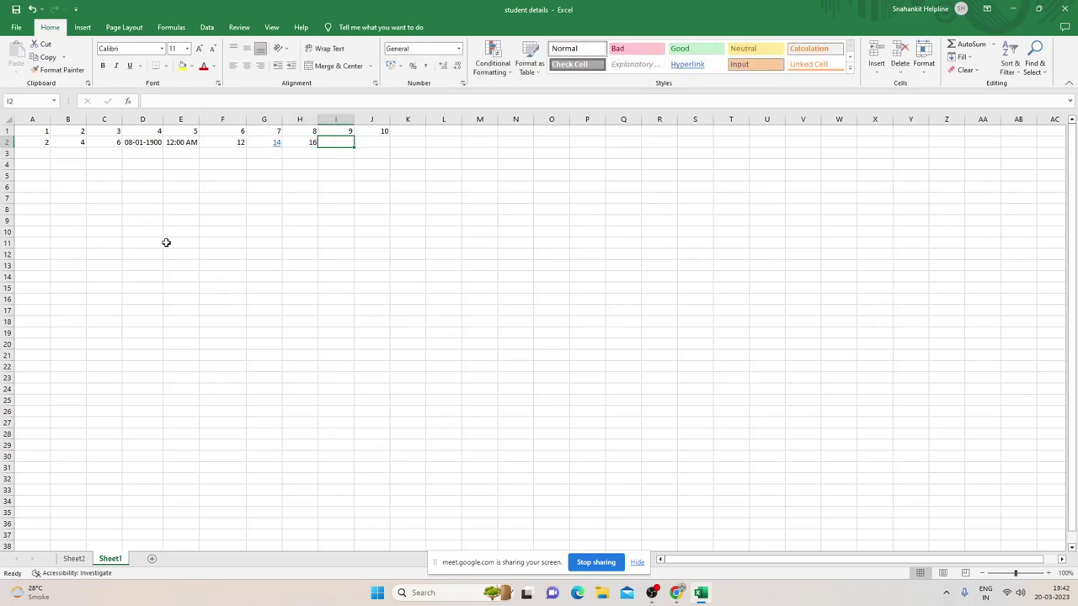
text(18)
key(Right)
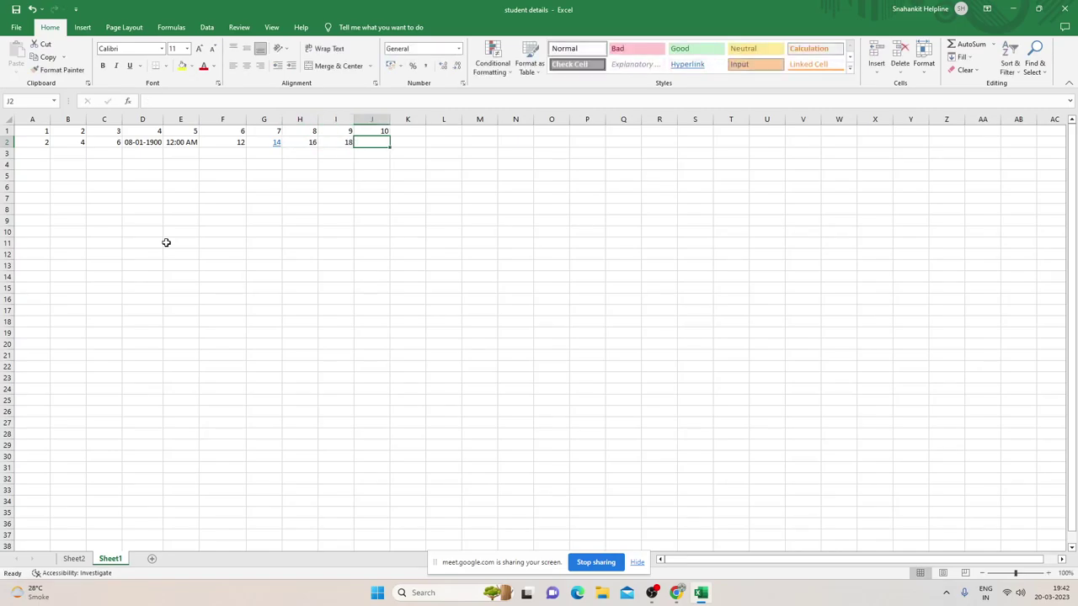
text(20)
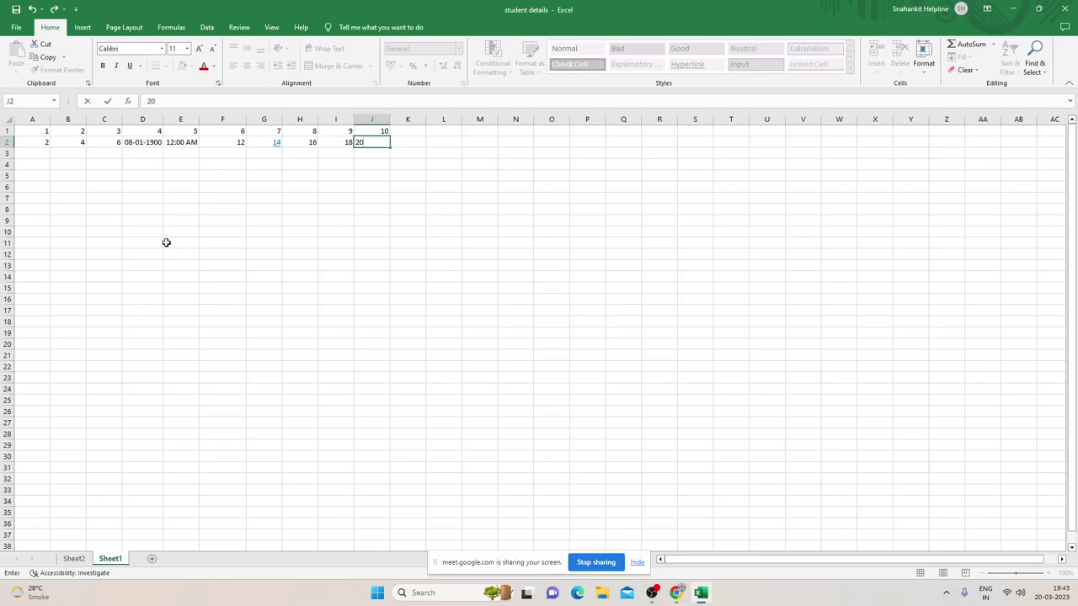
key(Home)
Apply the General number format to the whole sheet so D2 and E2 show 8 and 10.
key(Right)
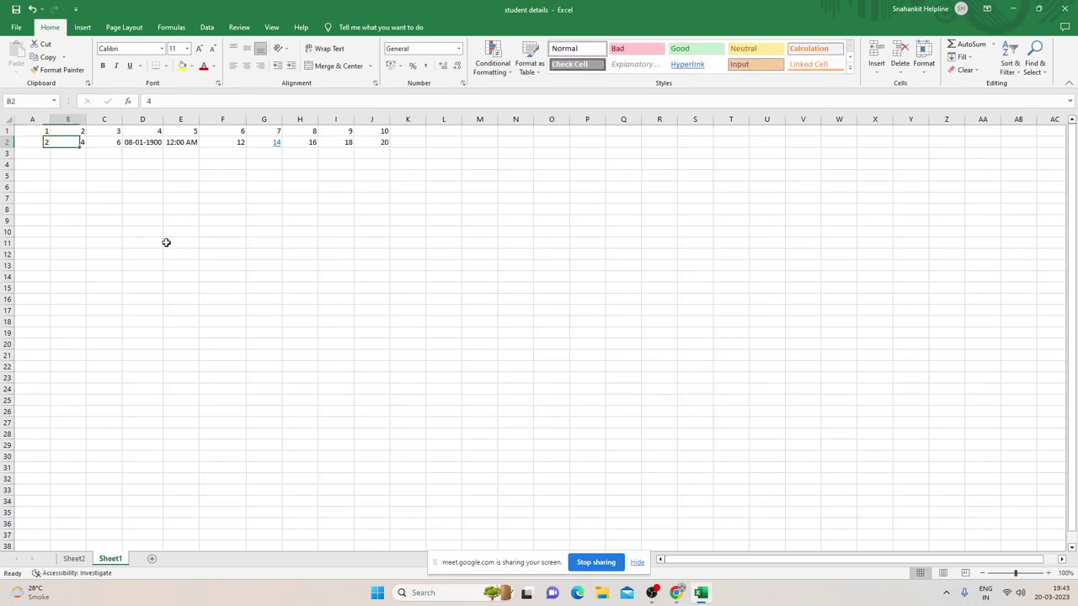
key(Right)
key(Right)
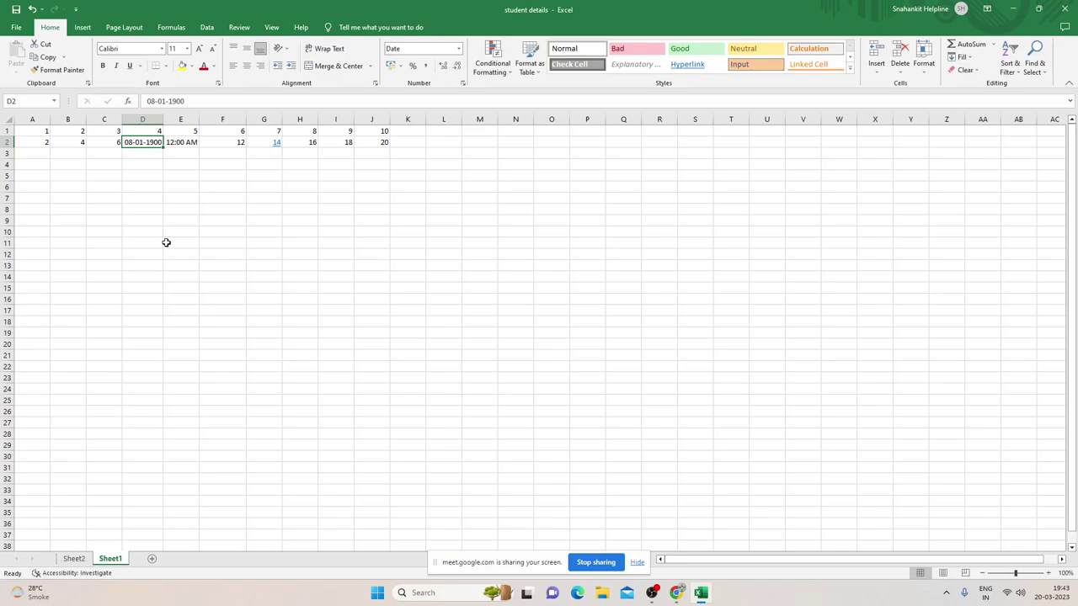
key(Right)
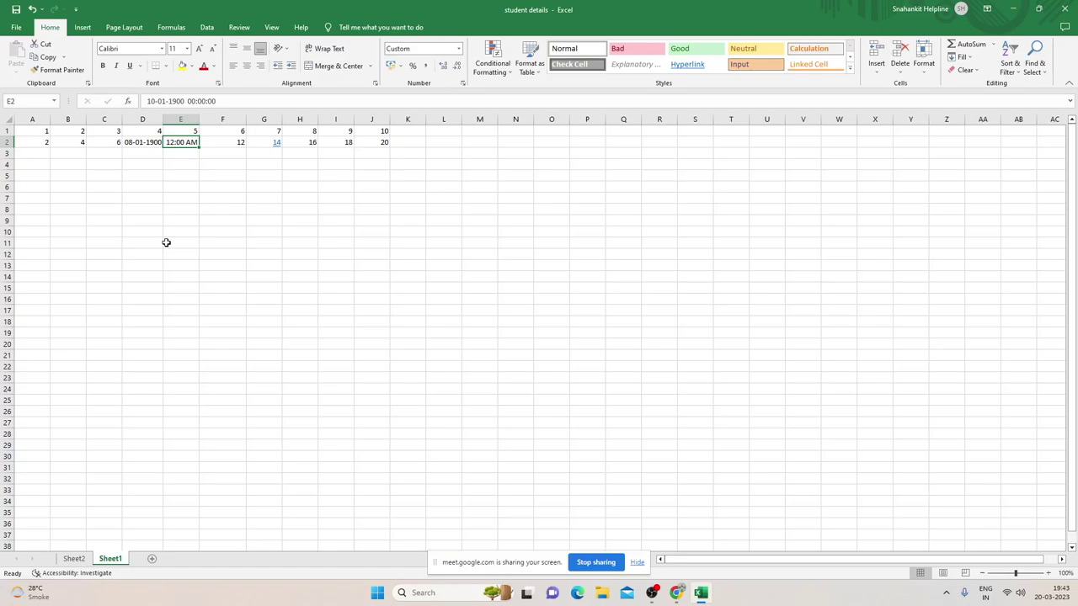
key(ctrl+a)
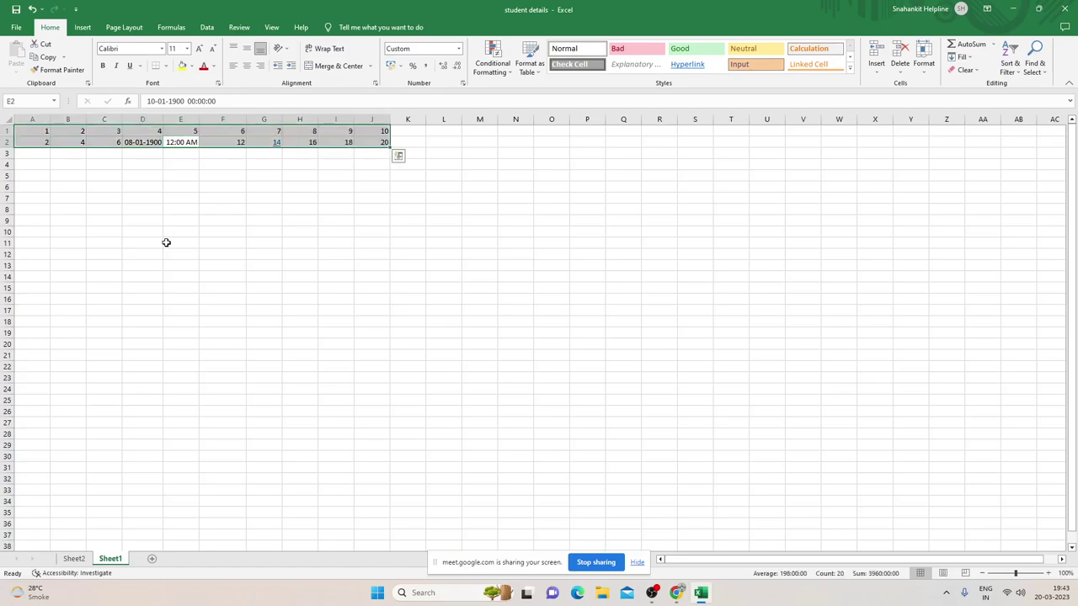
key(ctrl+a)
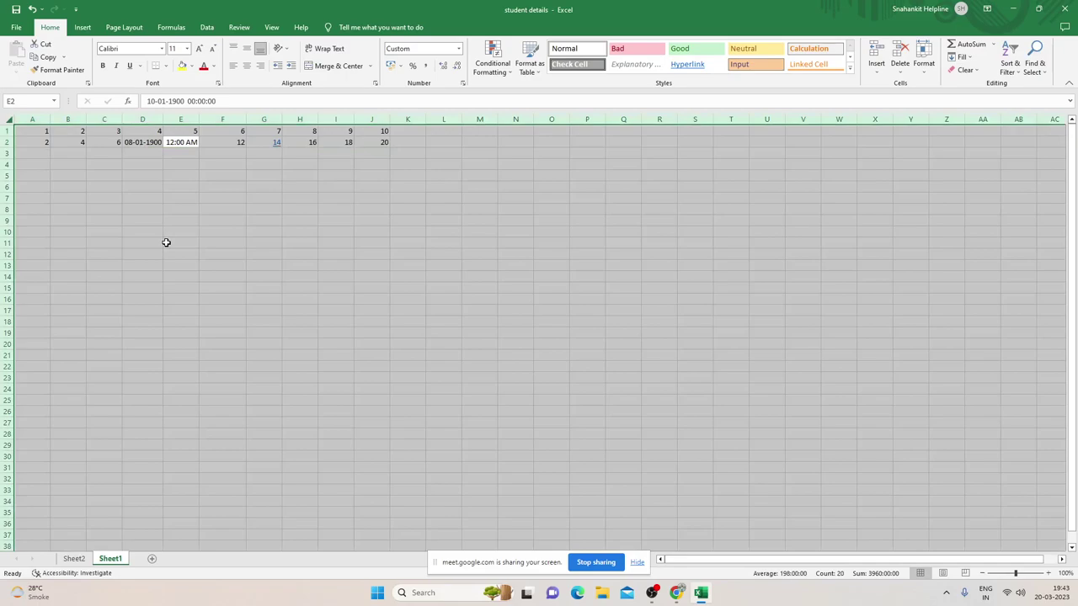
key(alt+h)
key(n)
key(alt+Down)
key(Down)
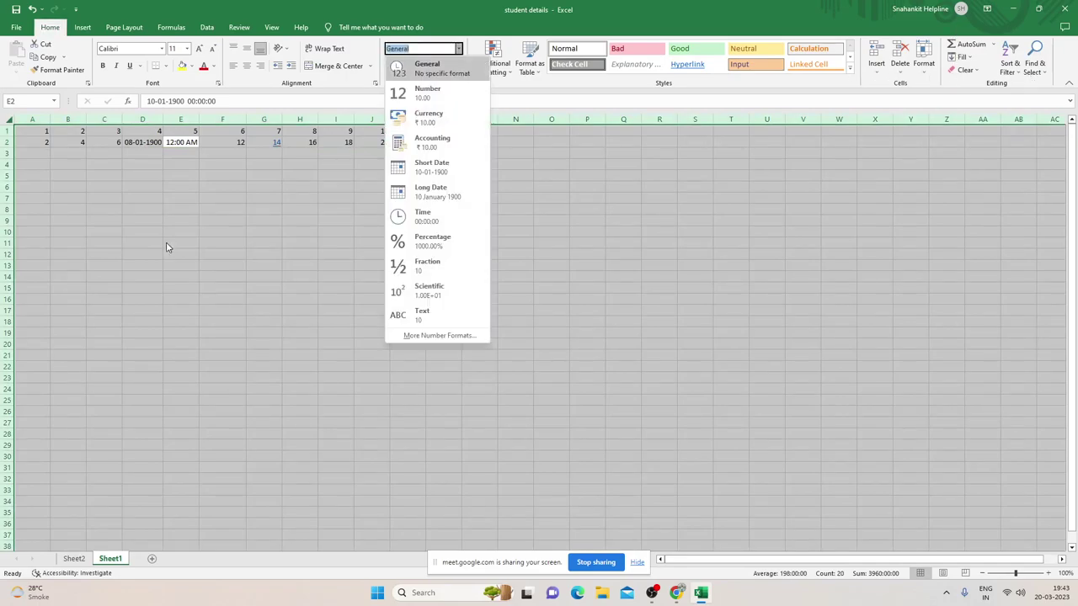
key(Return)
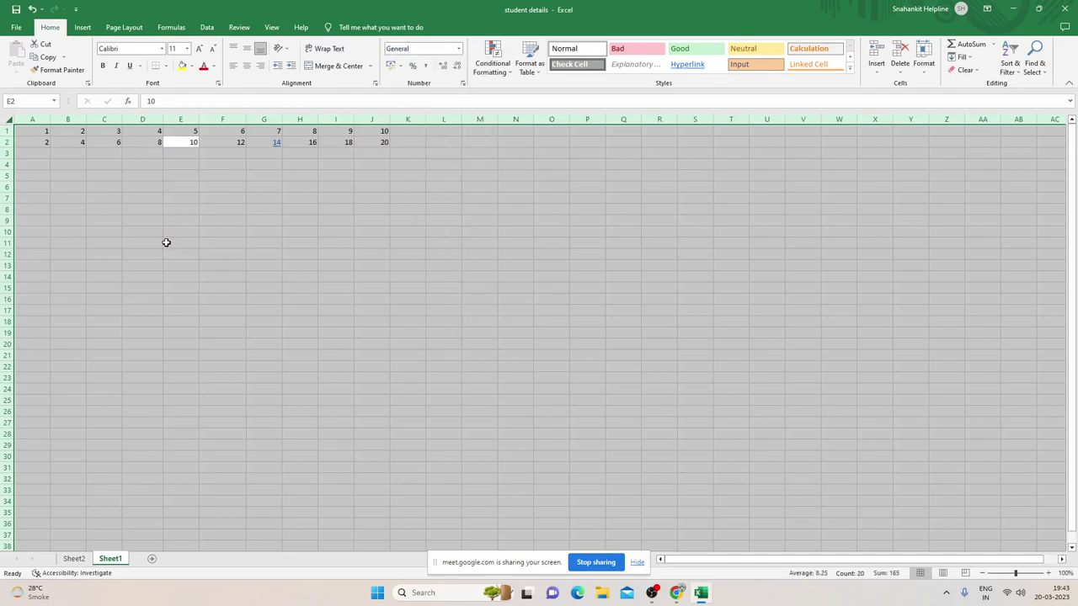
key(Left)
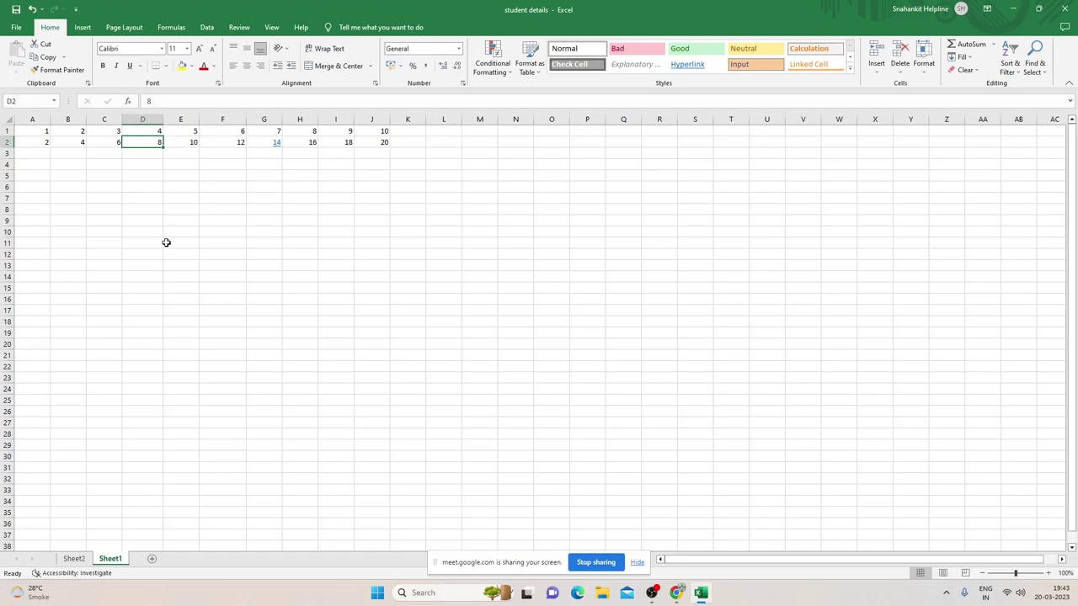
key(Left)
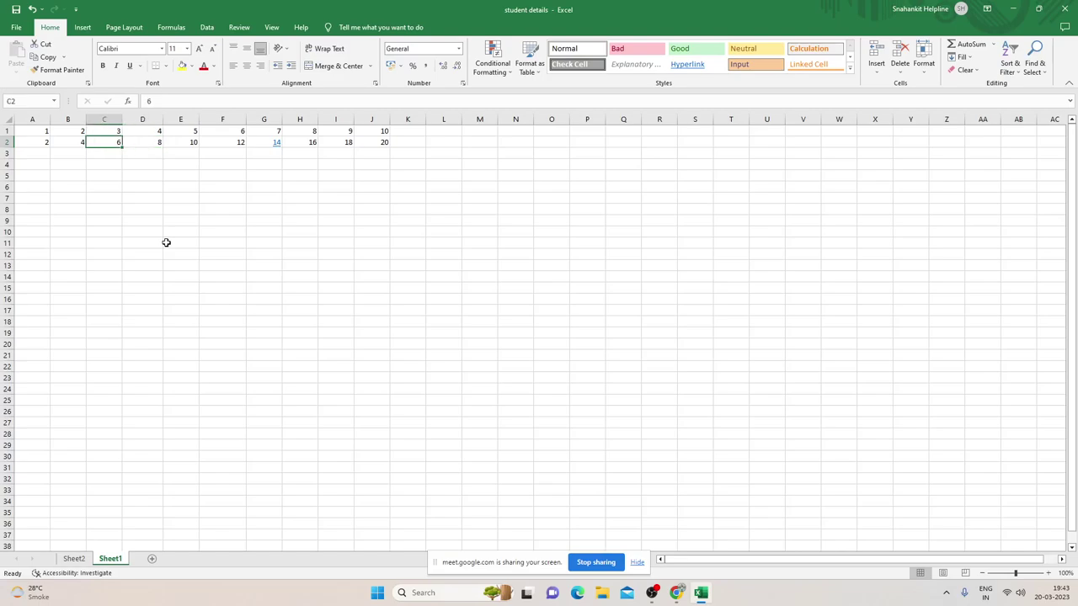
key(Left)
key(Left)
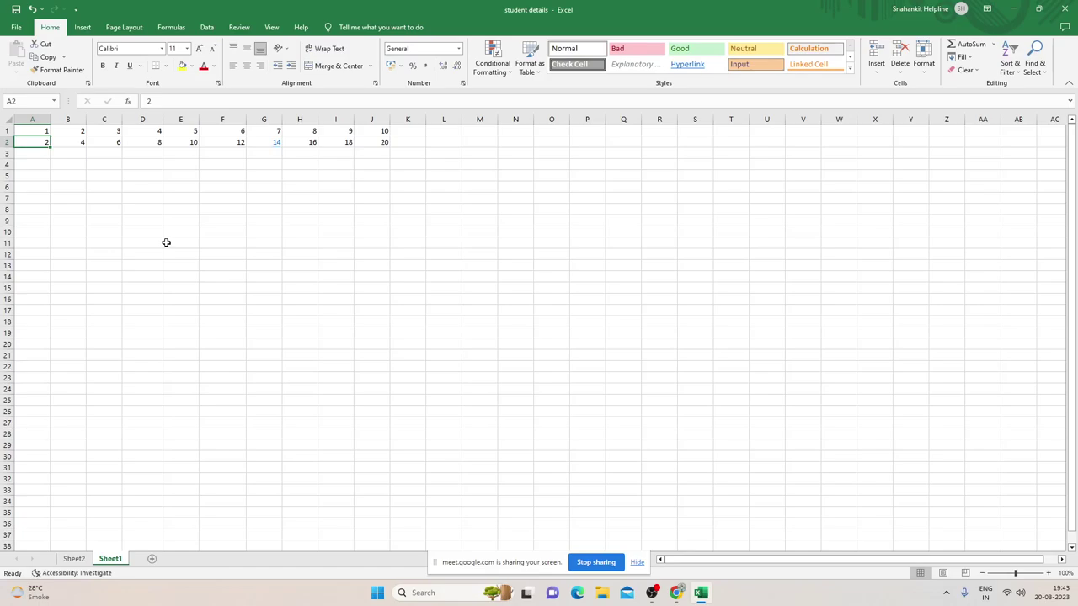
key(Right)
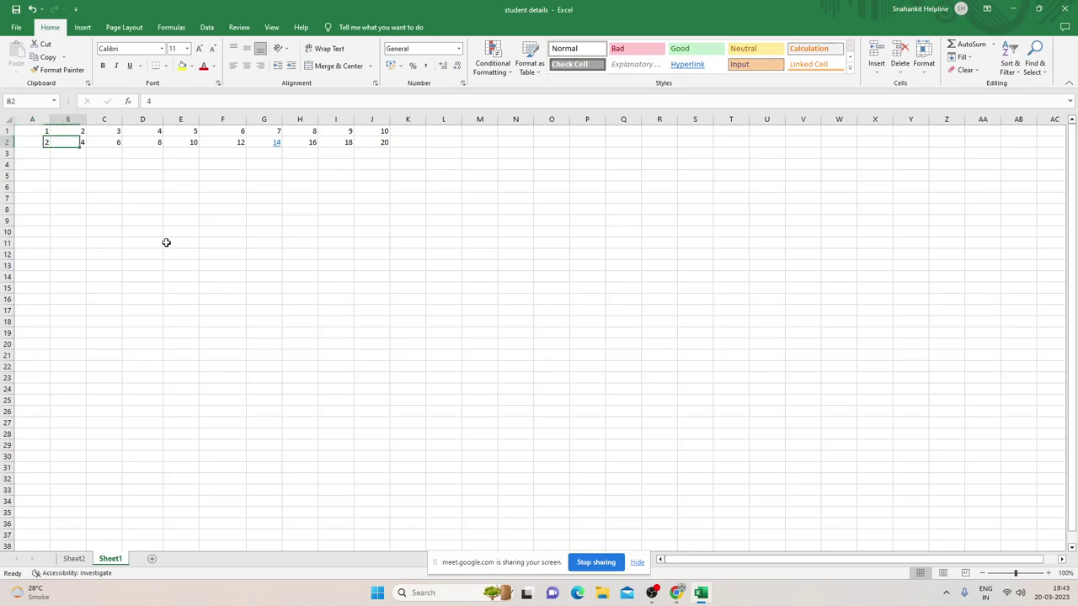
key(Right)
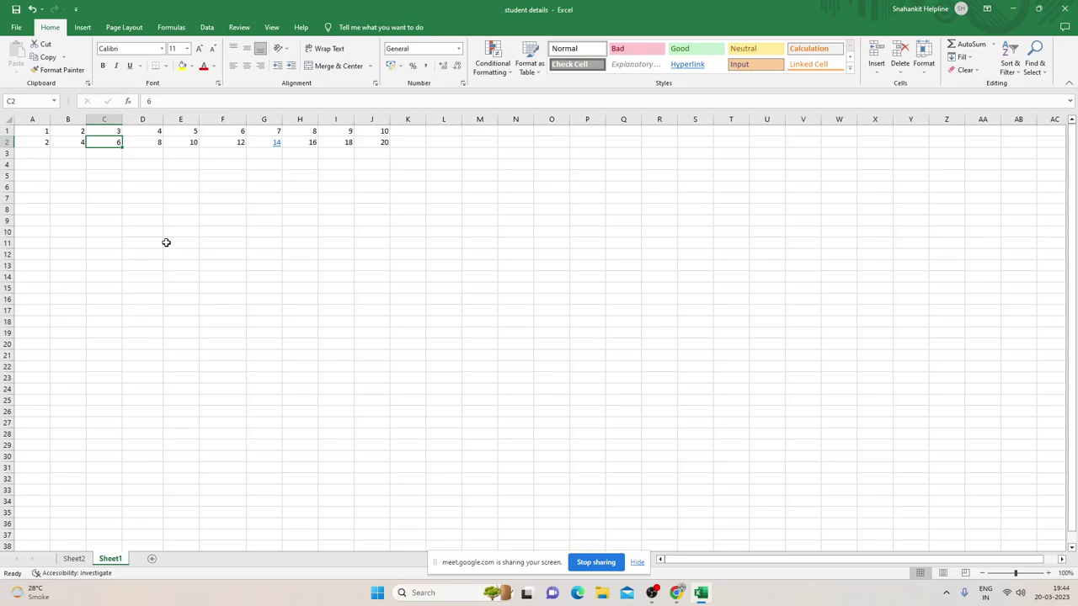
key(Left)
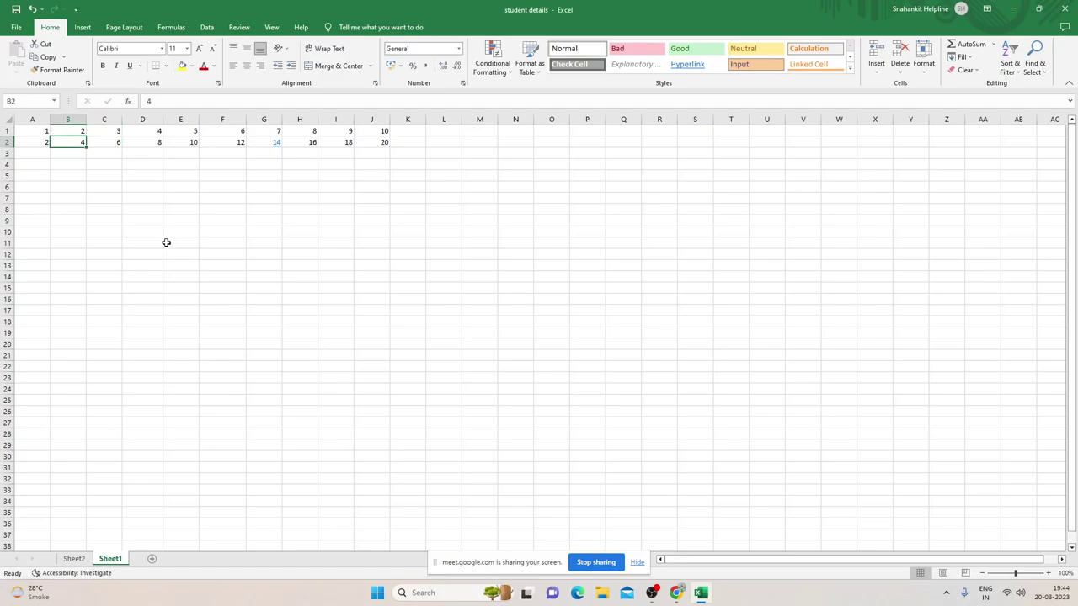
key(Left)
key(Up)
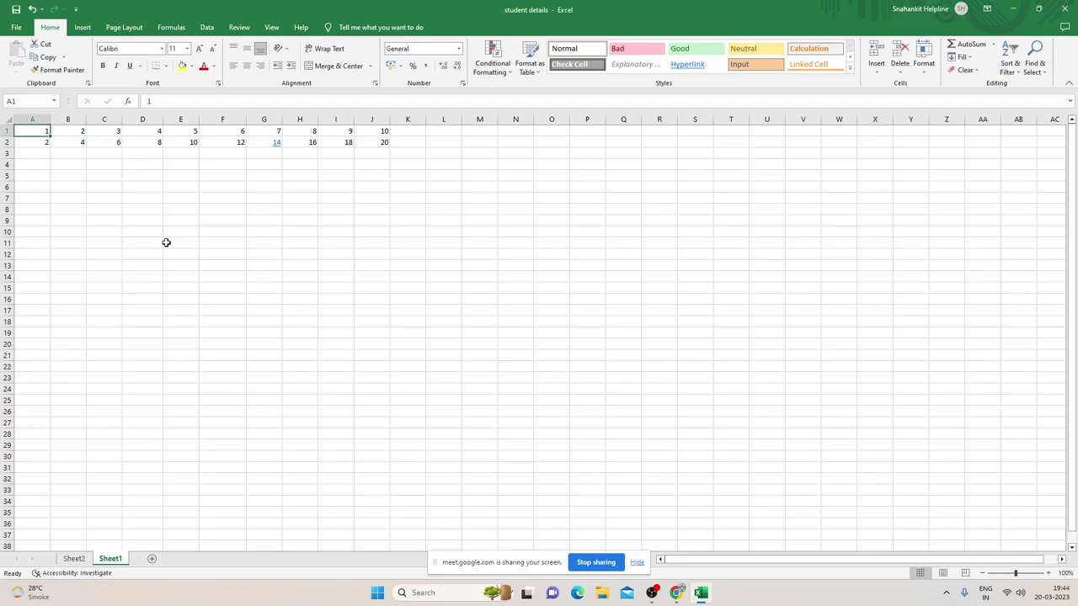
Find NVDA through Start search and launch the screen reader.
key(super)
text(nv)
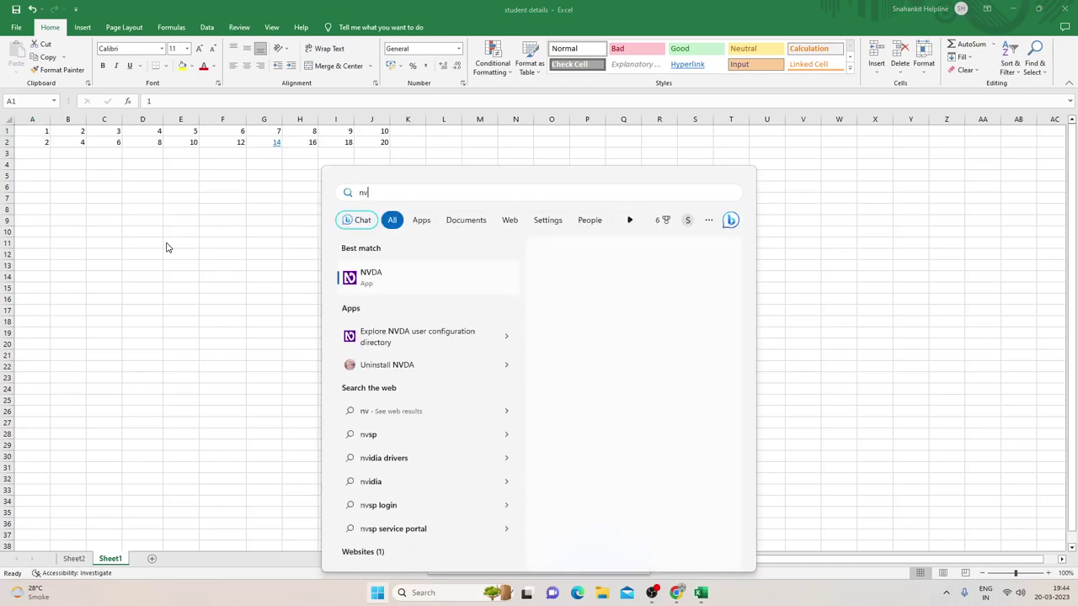
key(Return)
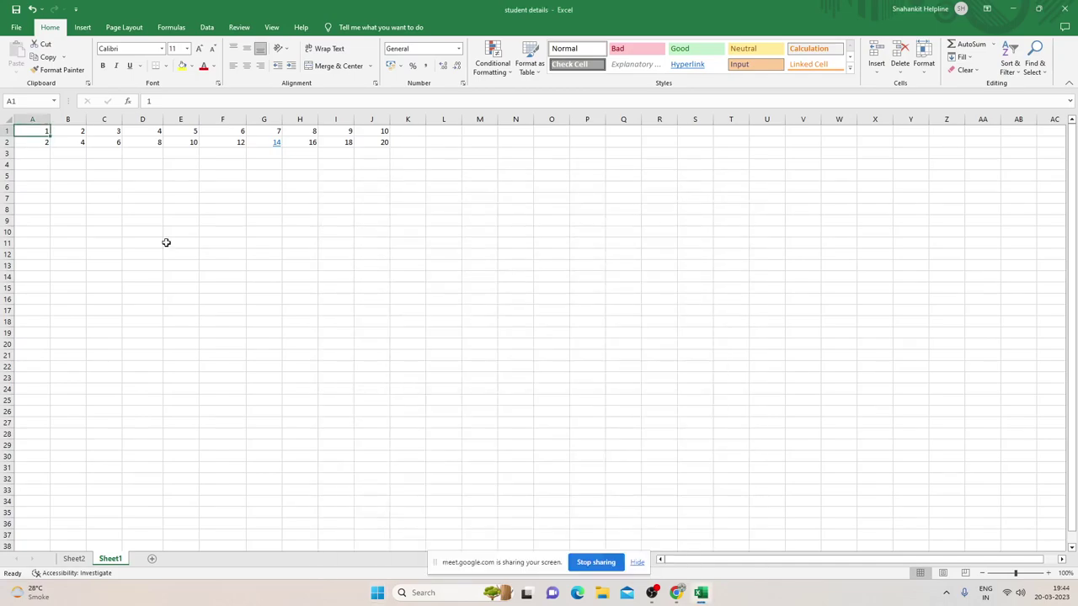
key(super)
text(nv)
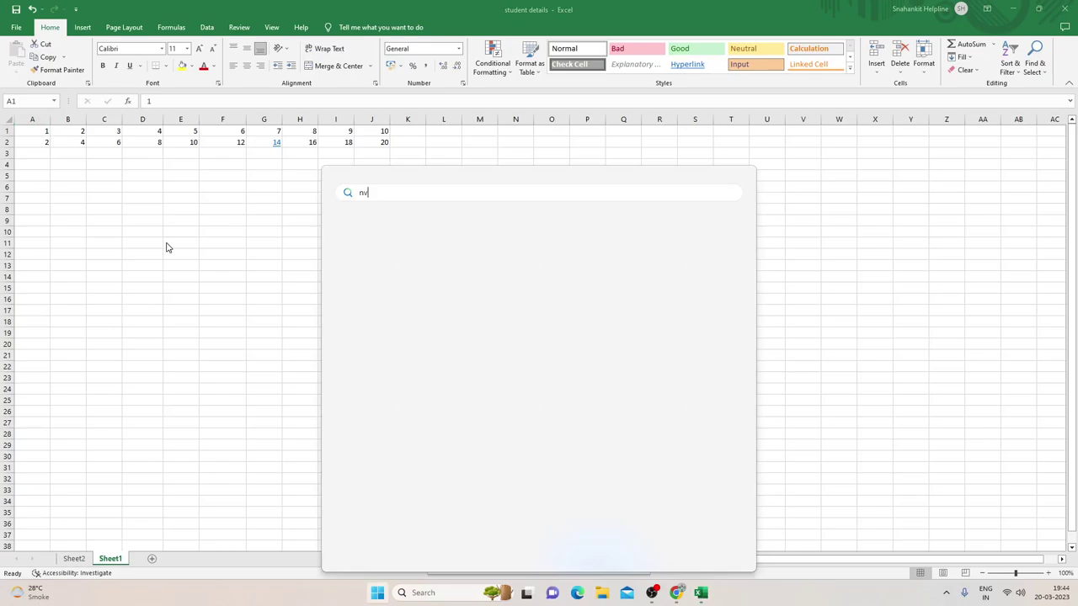
key(Return)
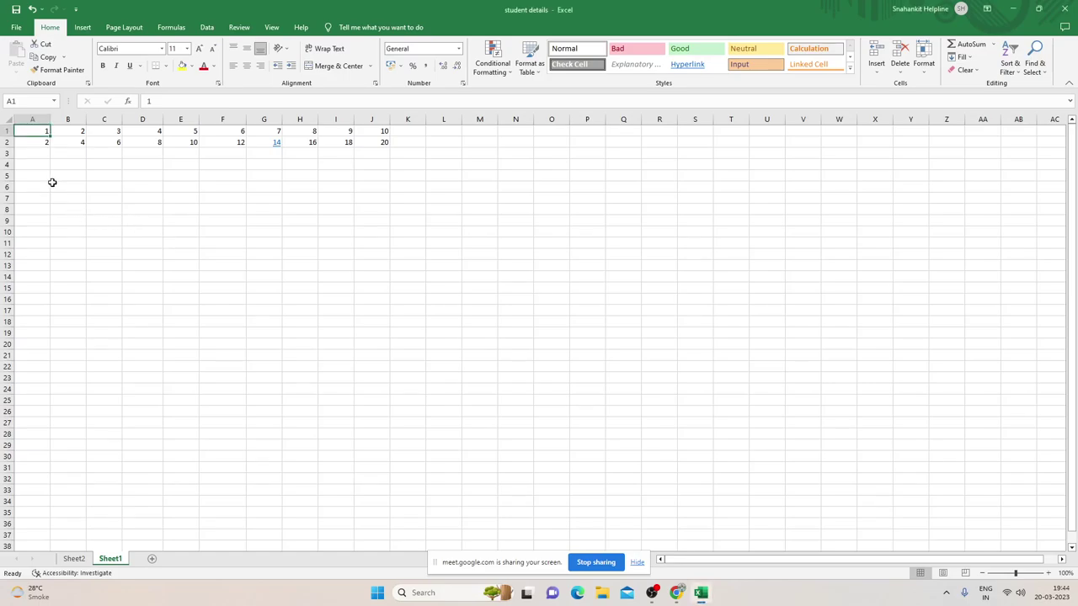
key(Down)
key(Right)
key(Right)
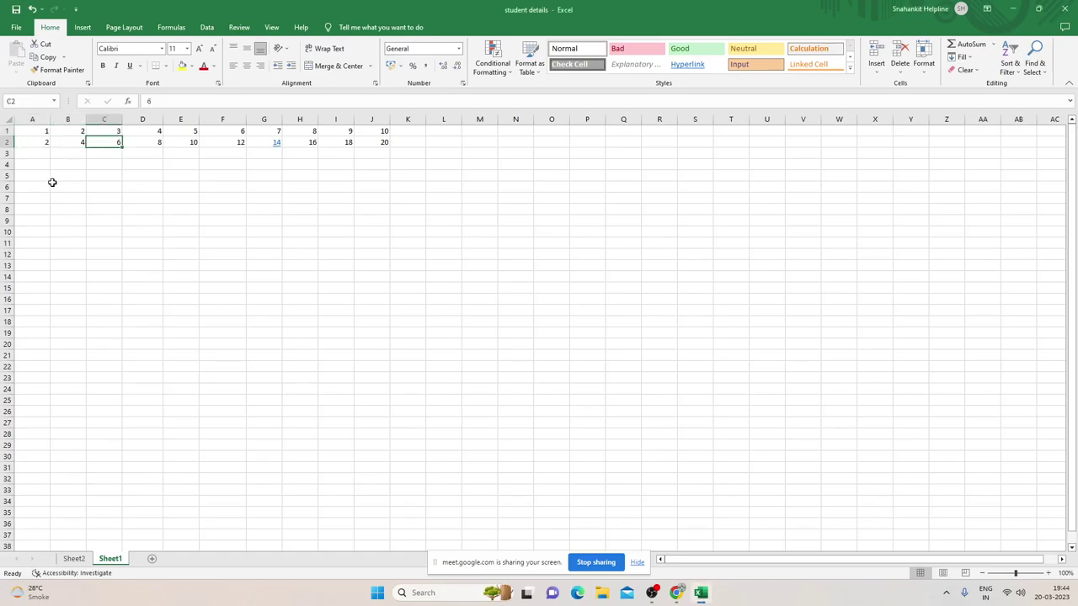
key(Right)
key(Right)
key(Right)
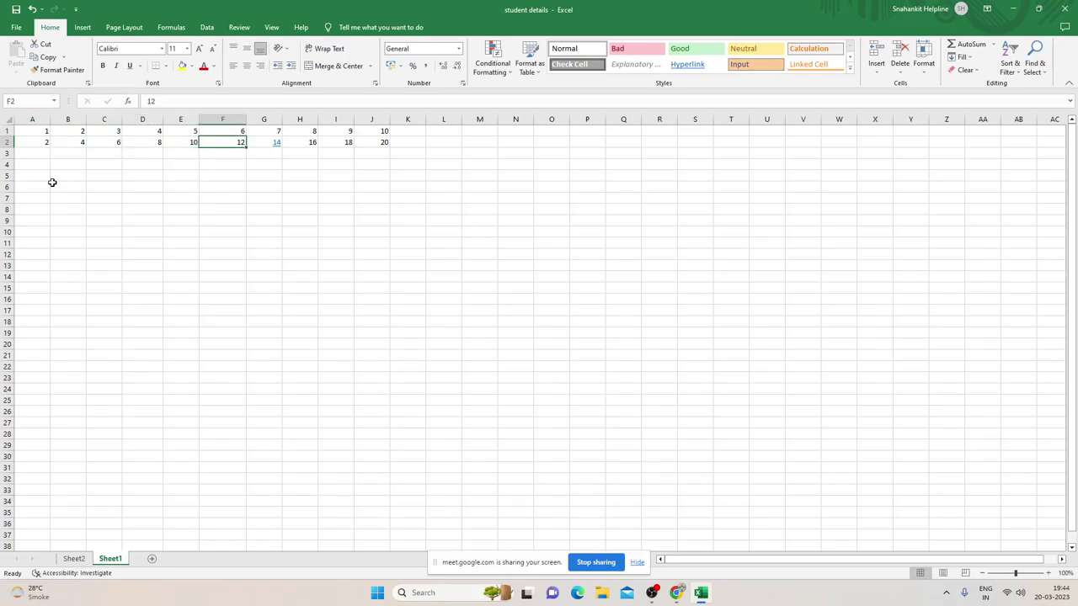
key(Right)
key(Right)
key(Right)
key(Right)
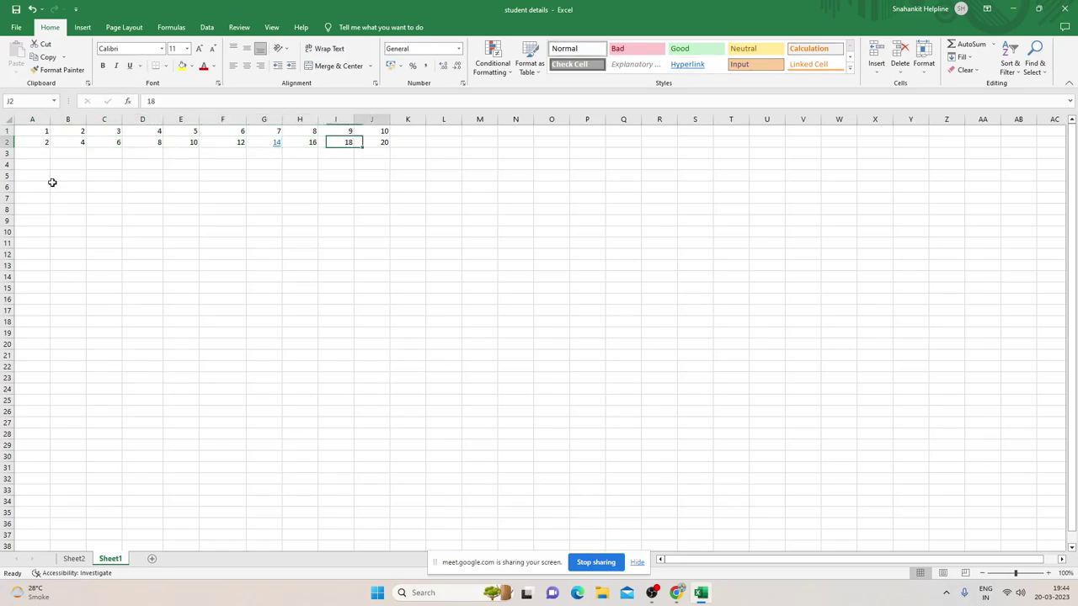
key(Right)
key(Left)
Use Go To (Ctrl+G) with reference a1:j10 to select the block A1:J10.
key(ctrl+g)
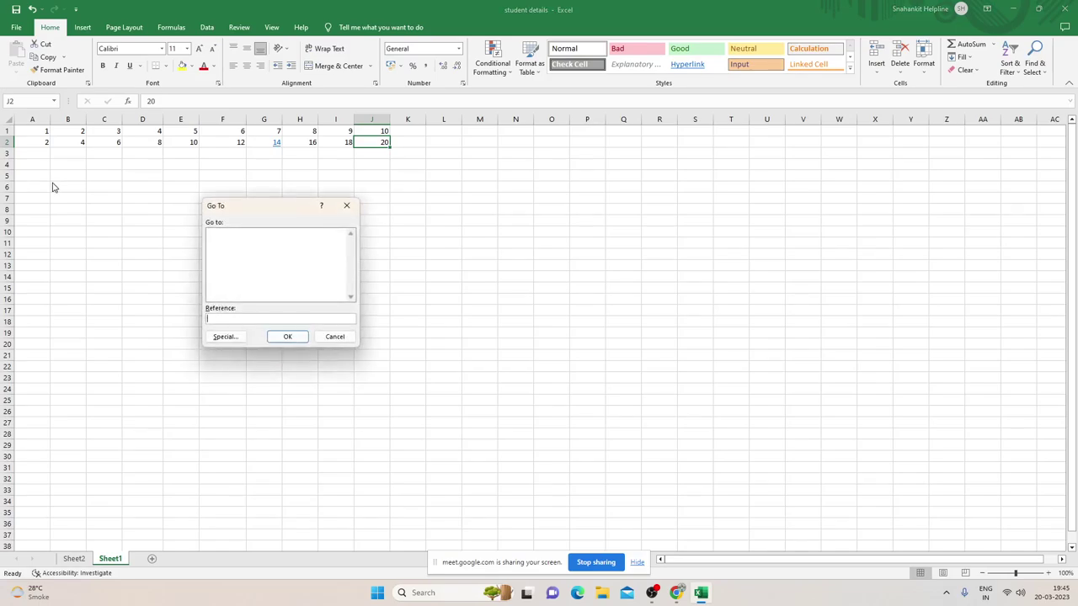
text(a)
text(1:j10)
key(Return)
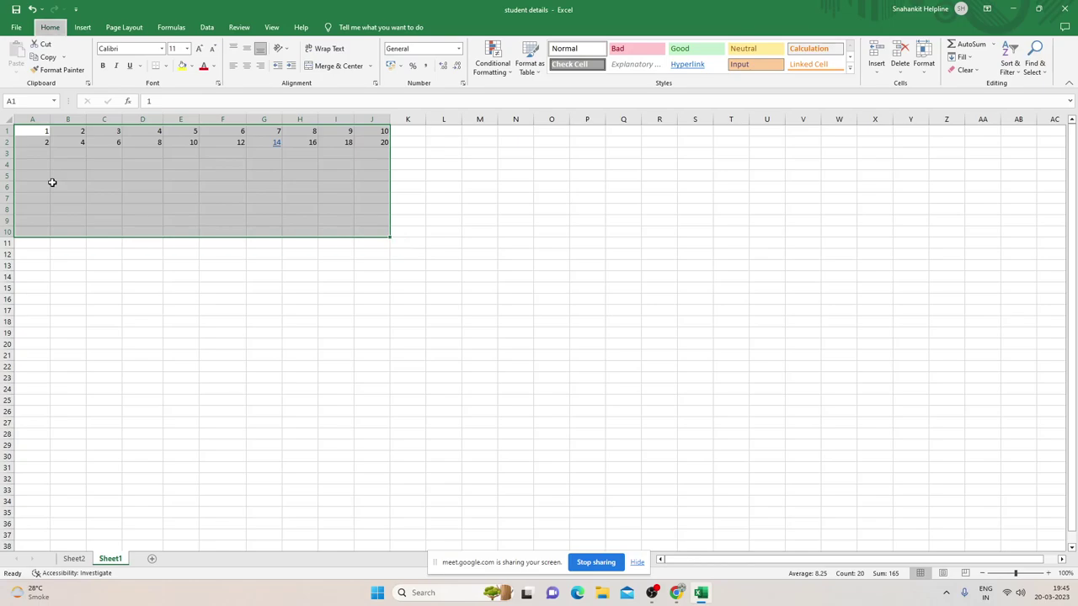
Run Fill > Series with type AutoFill to extend A1:J10 into the 1–100 multiplication table.
key(alt)
key(h)
key(f)
key(i)
key(s)
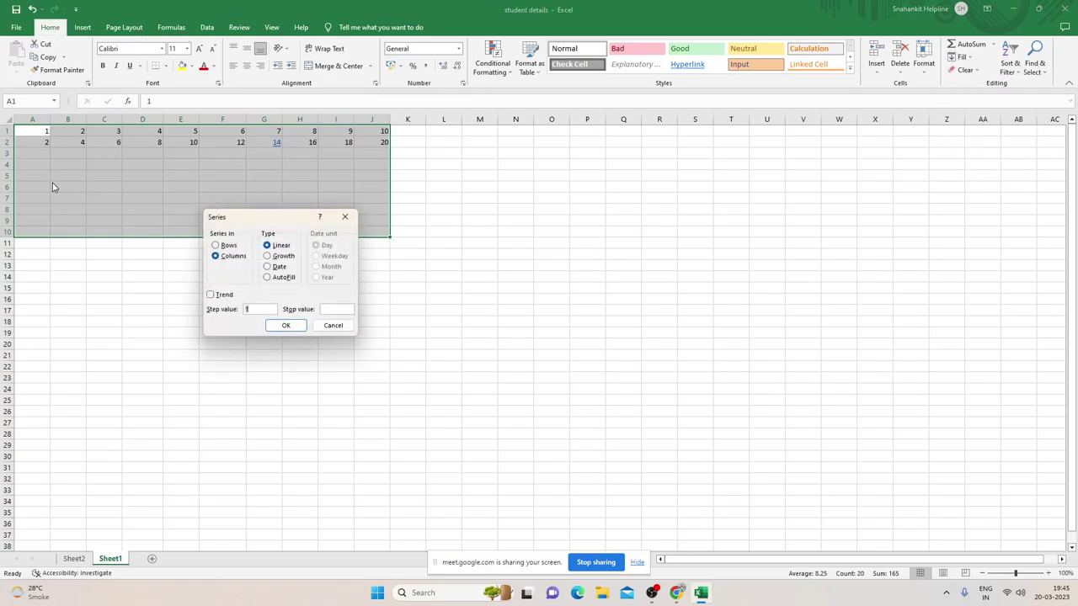
key(Tab)
key(Tab)
key(Tab)
key(Tab)
key(Tab)
key(Tab)
key(Down)
key(Down)
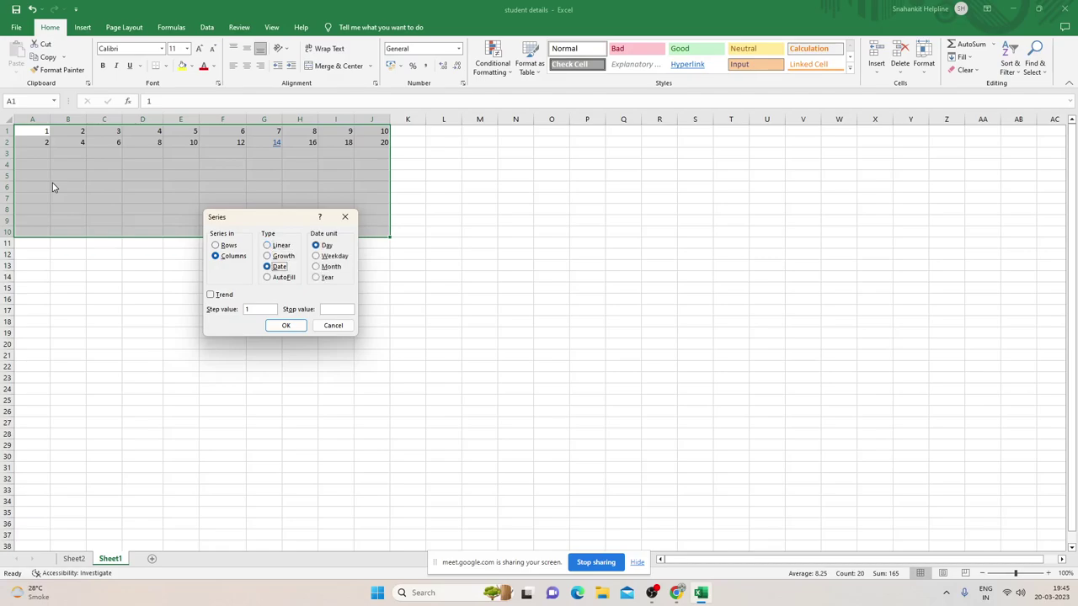
key(Down)
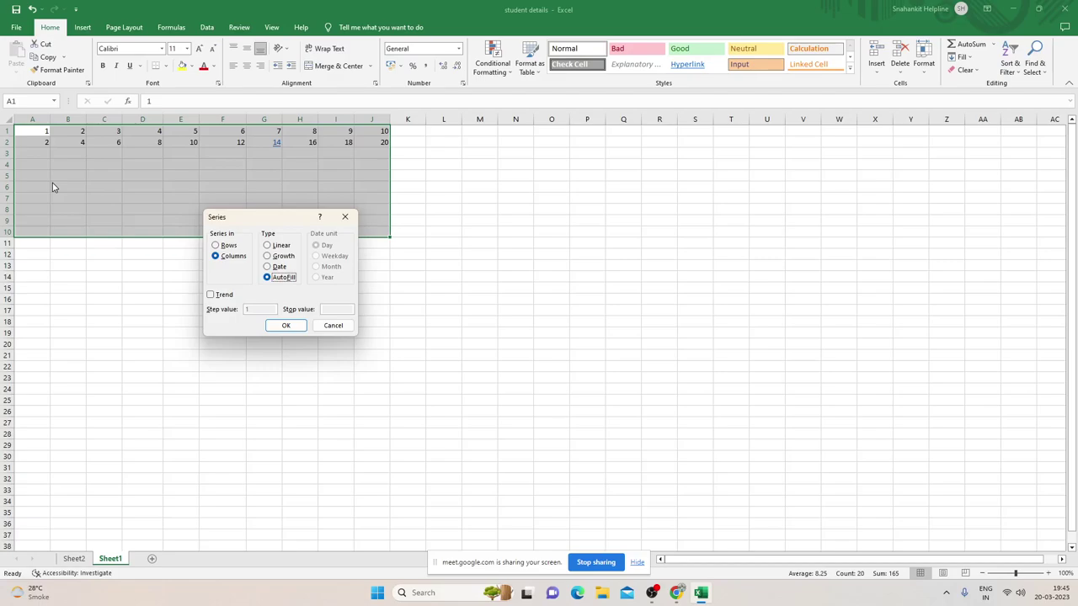
key(Return)
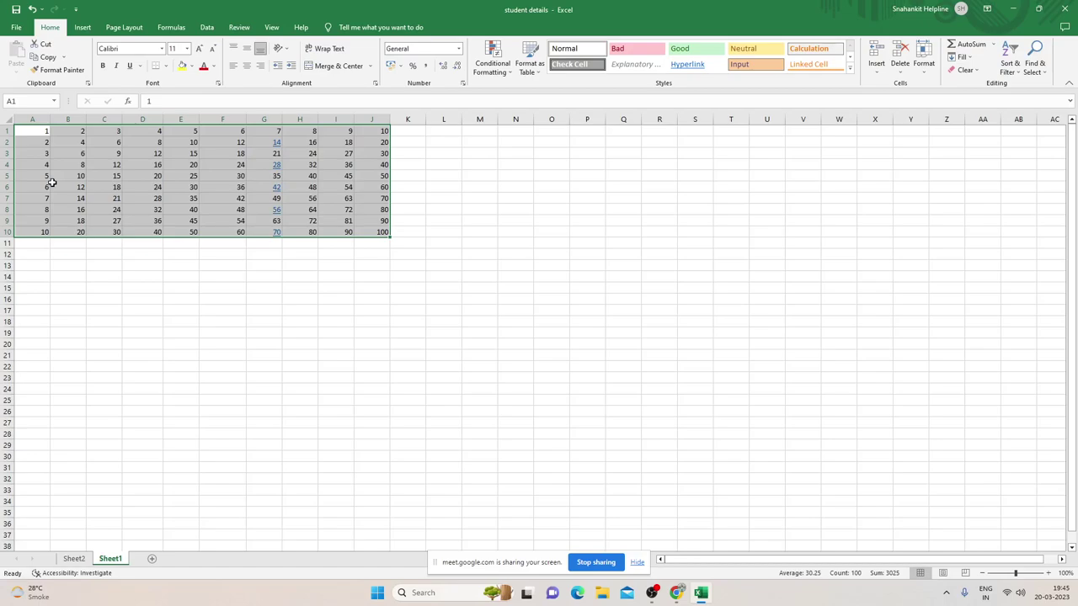
key(Down)
key(Down)
key(Down)
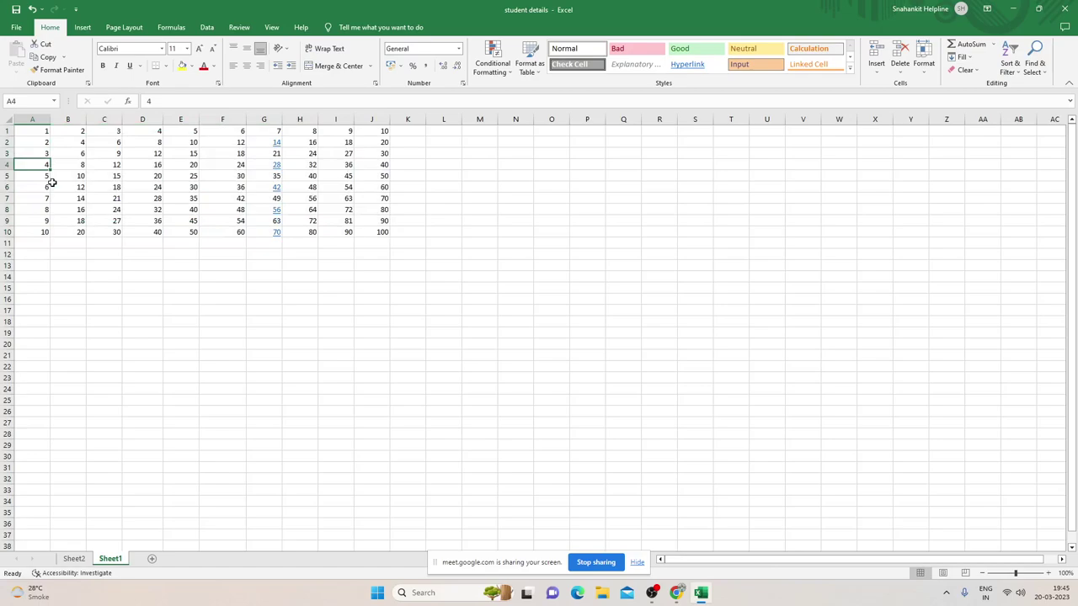
key(Down)
key(Down)
key(Down)
key(Down)
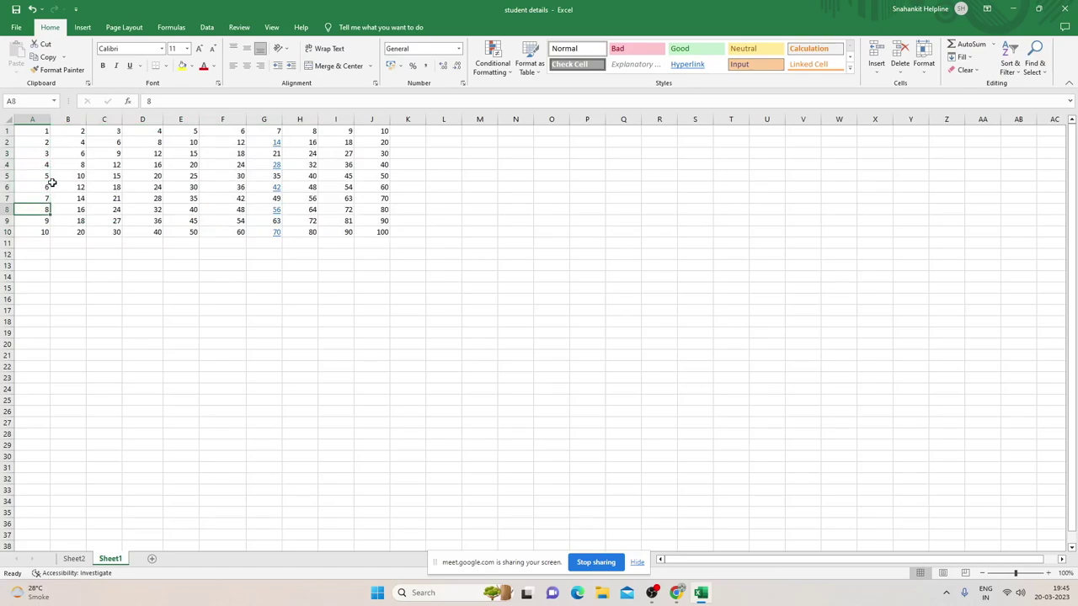
key(Down)
key(Down)
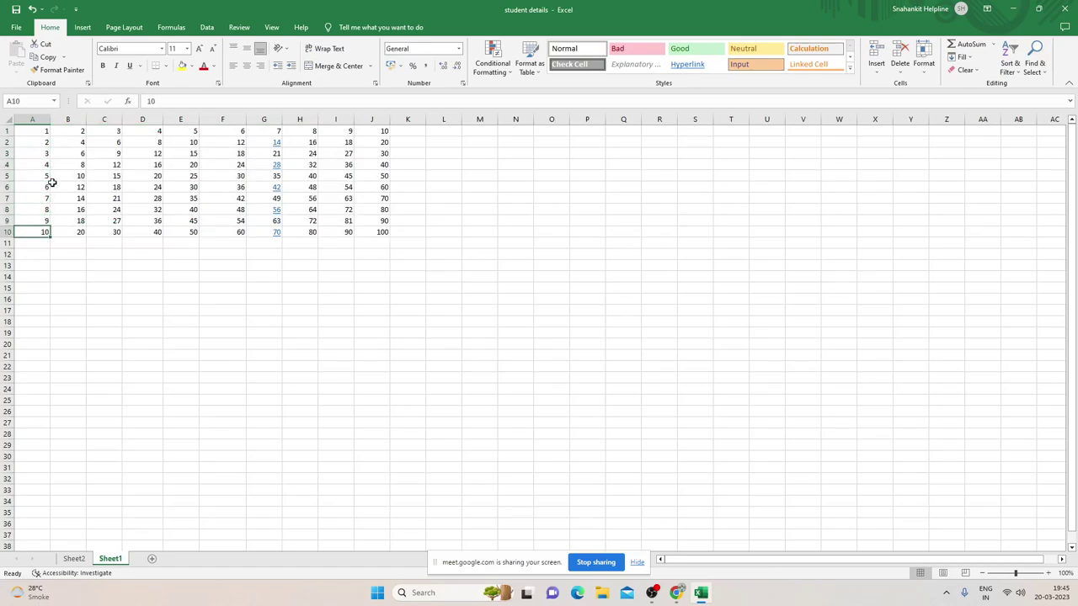
key(ctrl+Home)
key(Right)
key(Down)
key(Down)
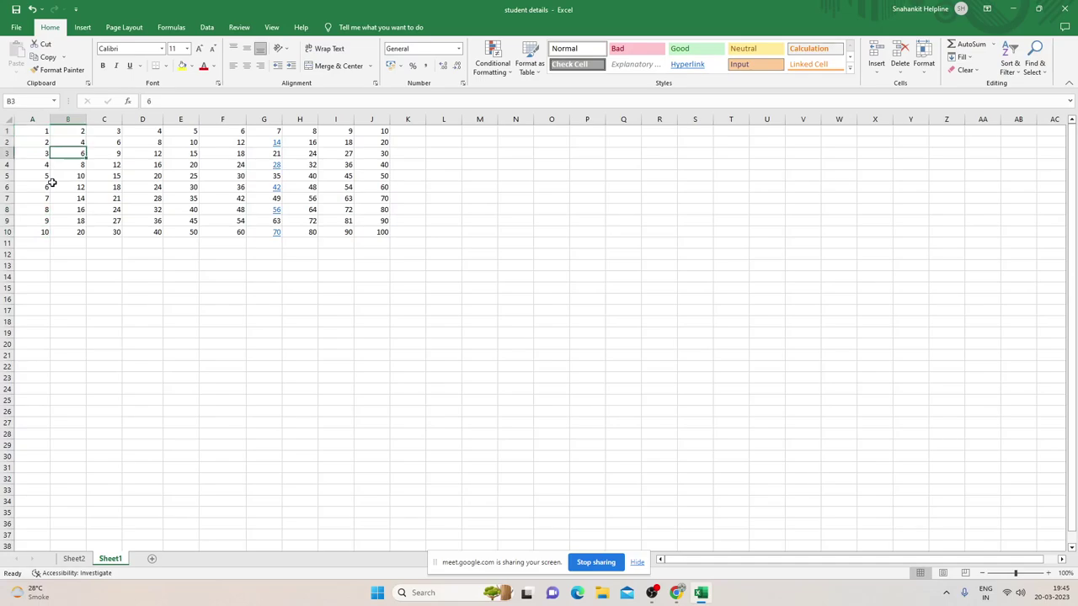
key(Down)
key(Down)
key(Down)
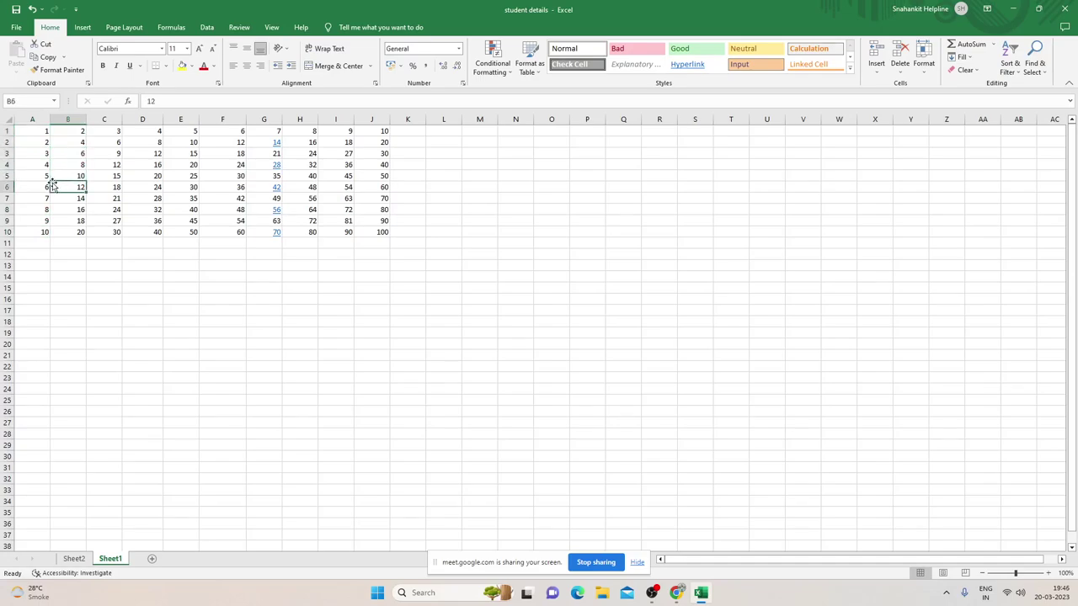
key(Down)
key(Down)
key(Down)
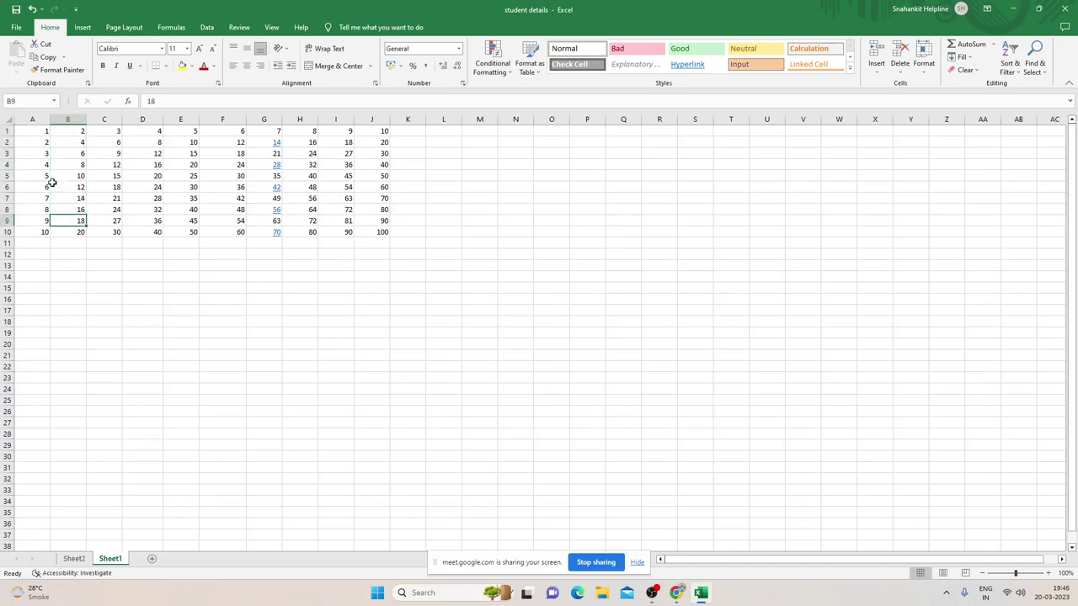
key(Down)
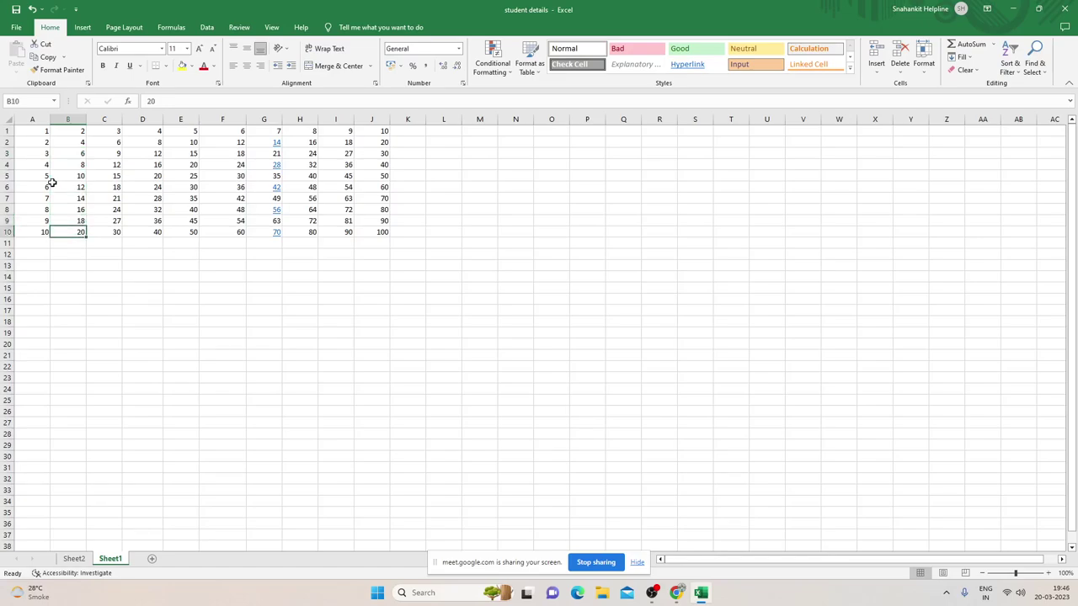
key(ctrl+Up)
key(Right)
key(Down)
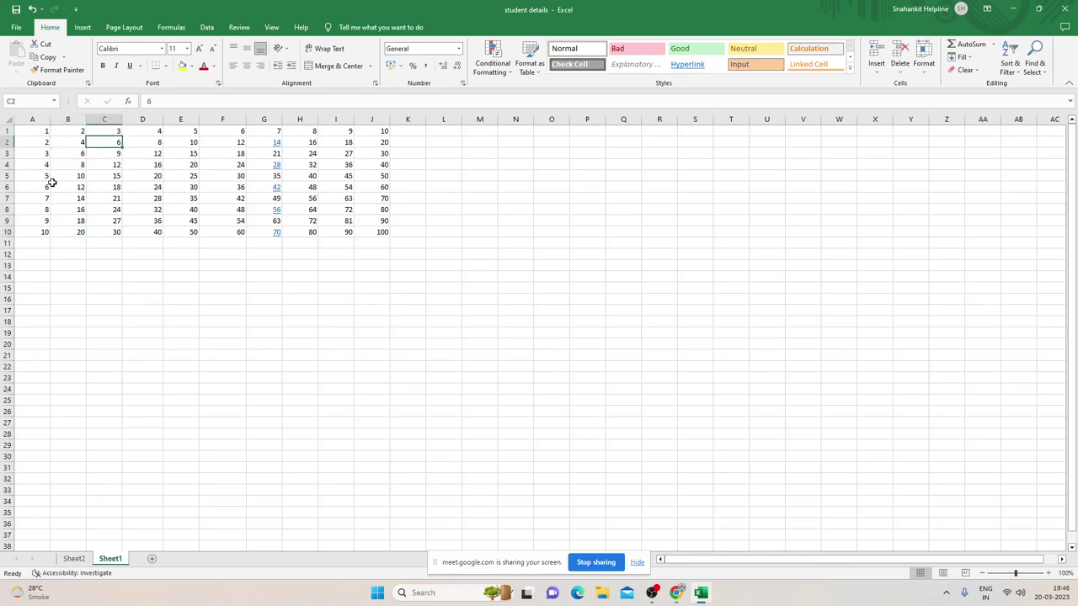
key(Down)
key(Down)
key(Down)
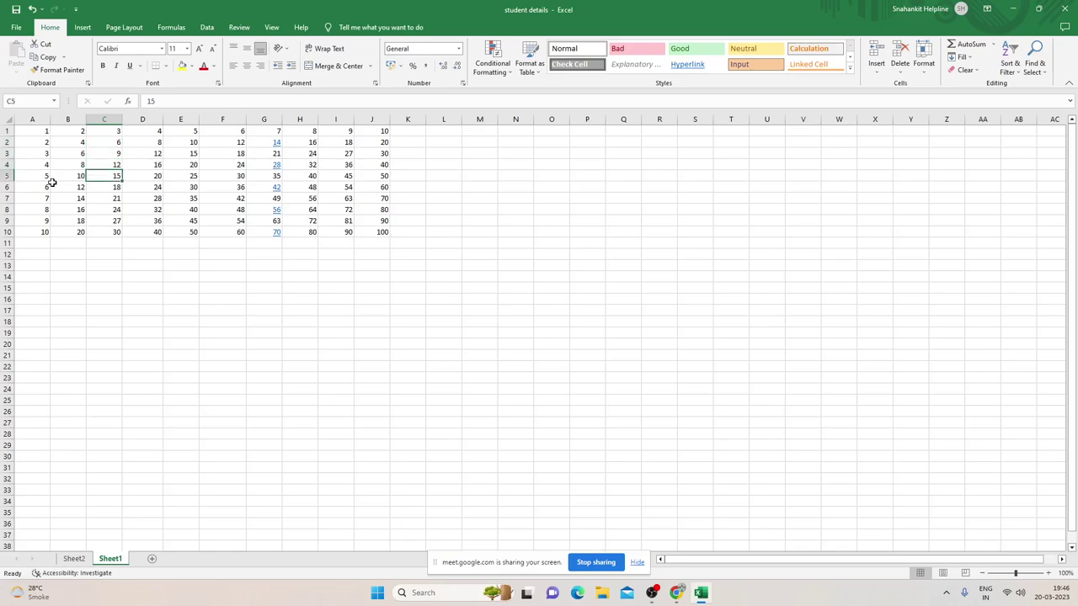
key(Down)
key(Down)
key(Down)
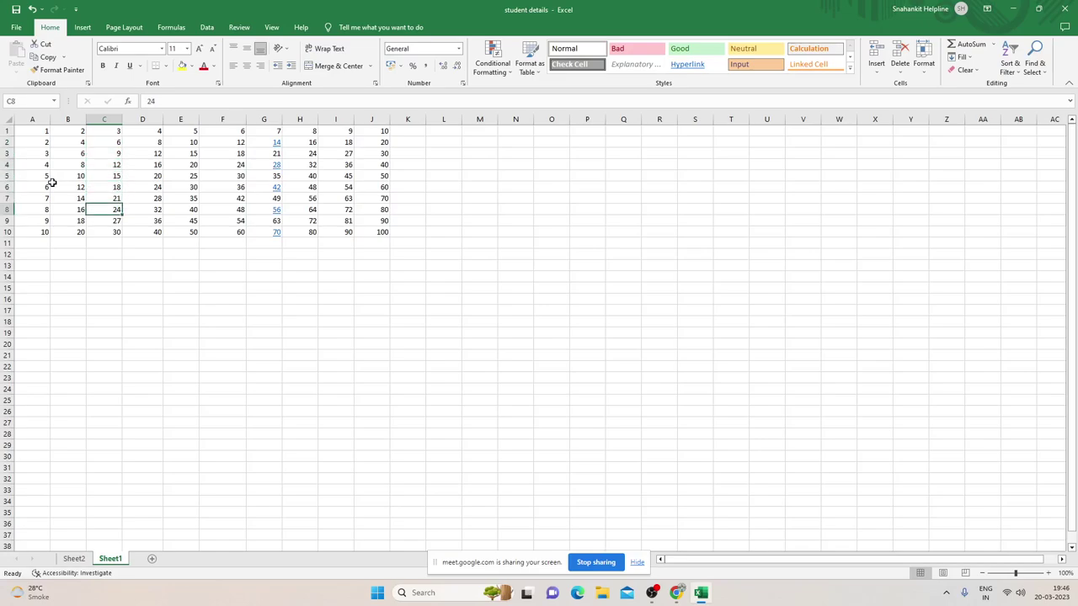
key(Down)
key(Down)
key(Down)
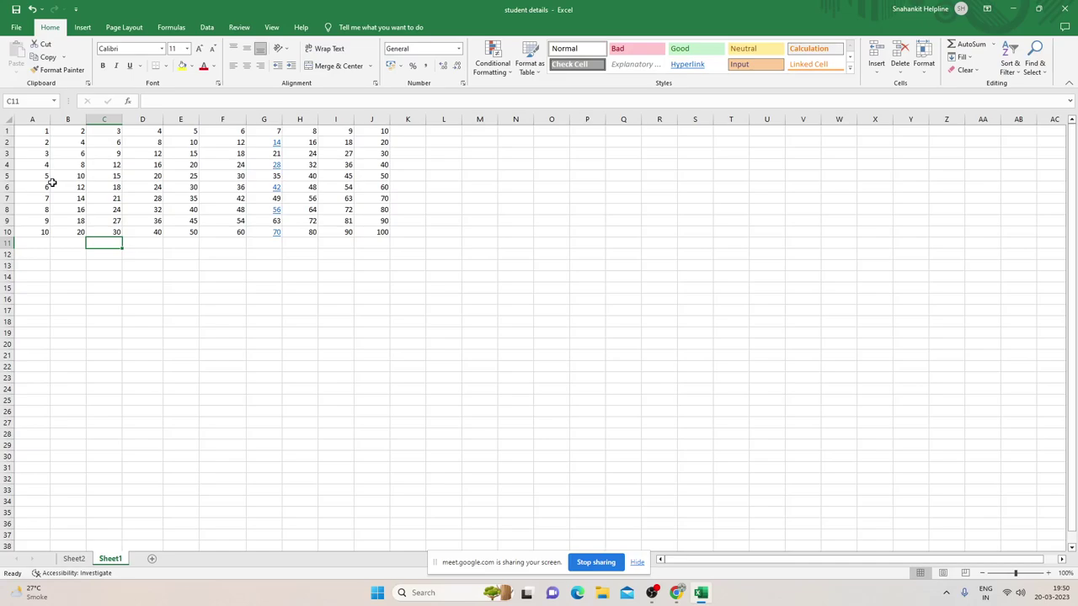
key(Left)
key(Left)
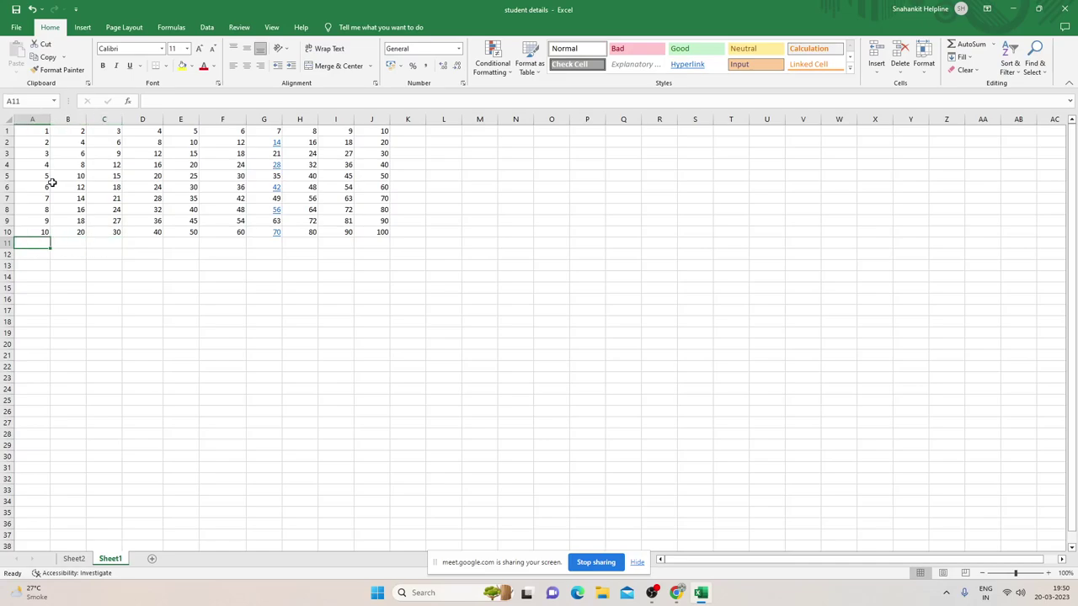
key(Up)
key(Up)
key(Up)
key(Up)
key(Up)
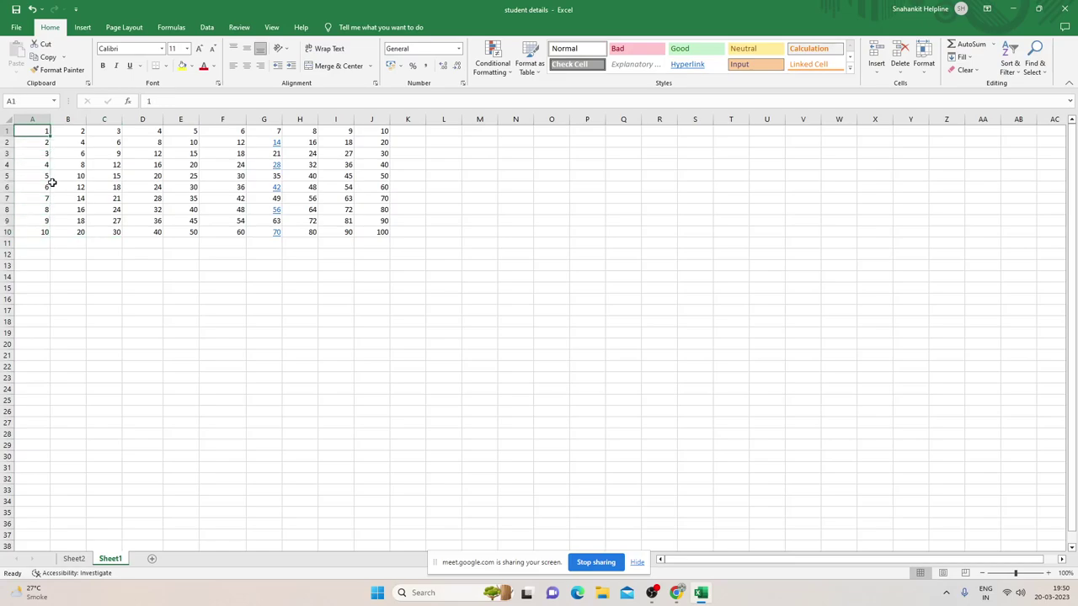
key(Down)
key(shift+Right)
key(shift+Down)
key(shift+Right)
key(shift+Right)
key(shift+Right)
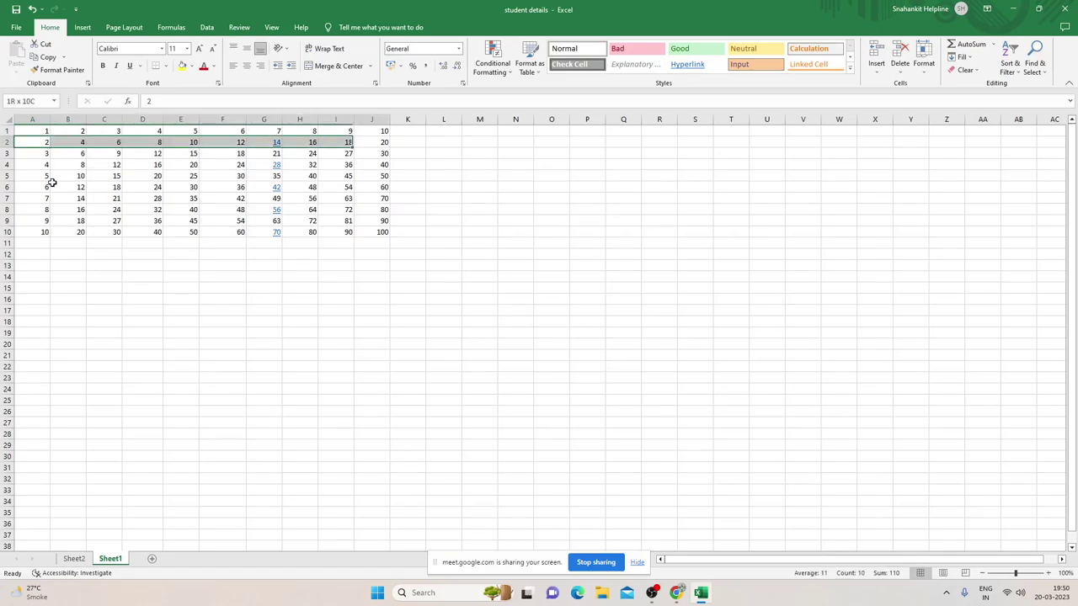
key(shift+Right)
key(ctrl+shift+Down)
key(ctrl+shift+Down)
key(ctrl+shift+Up)
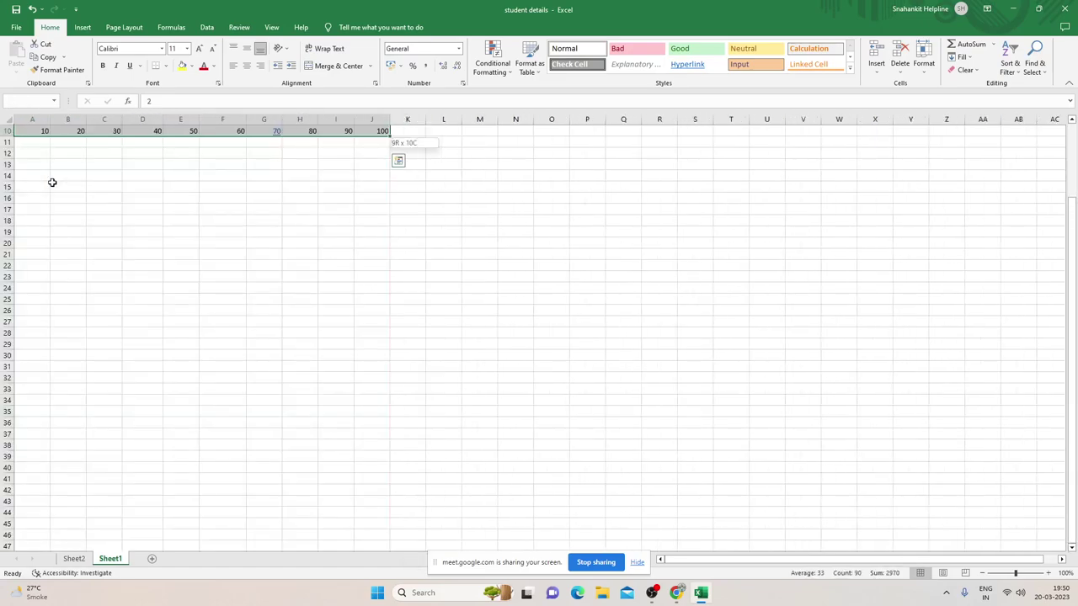
key(ctrl+shift+Up)
key(ctrl+shift+Down)
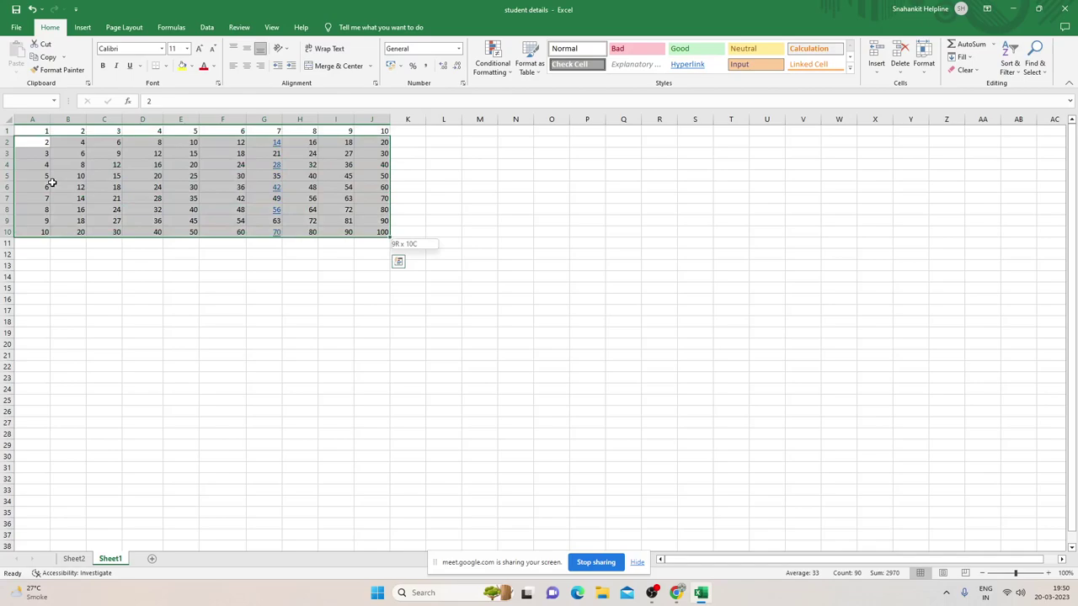
key(shift+Up)
key(shift+Up)
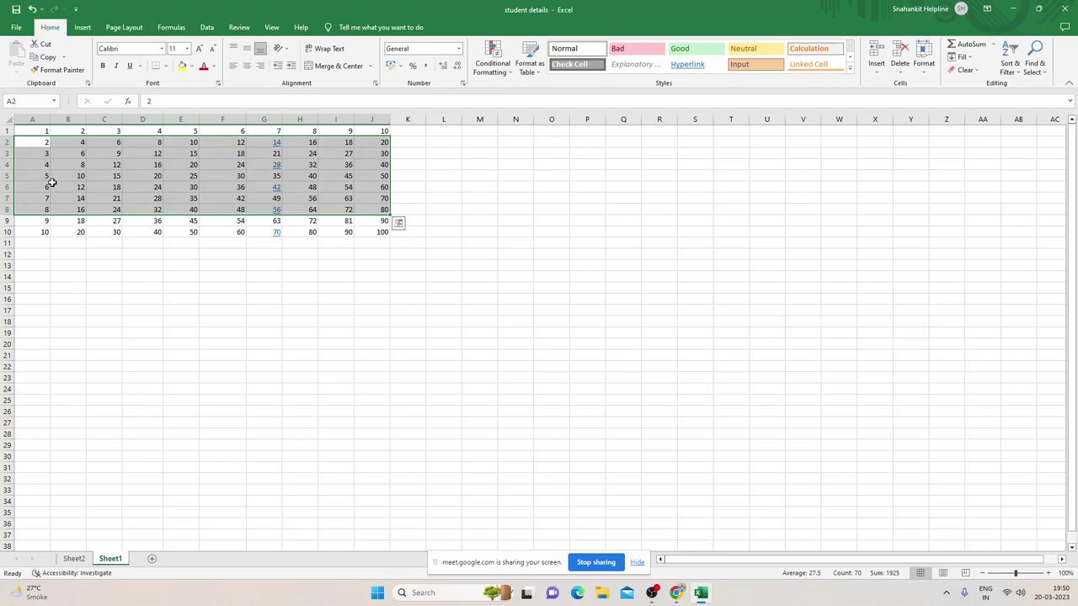
key(ctrl+shift+plus)
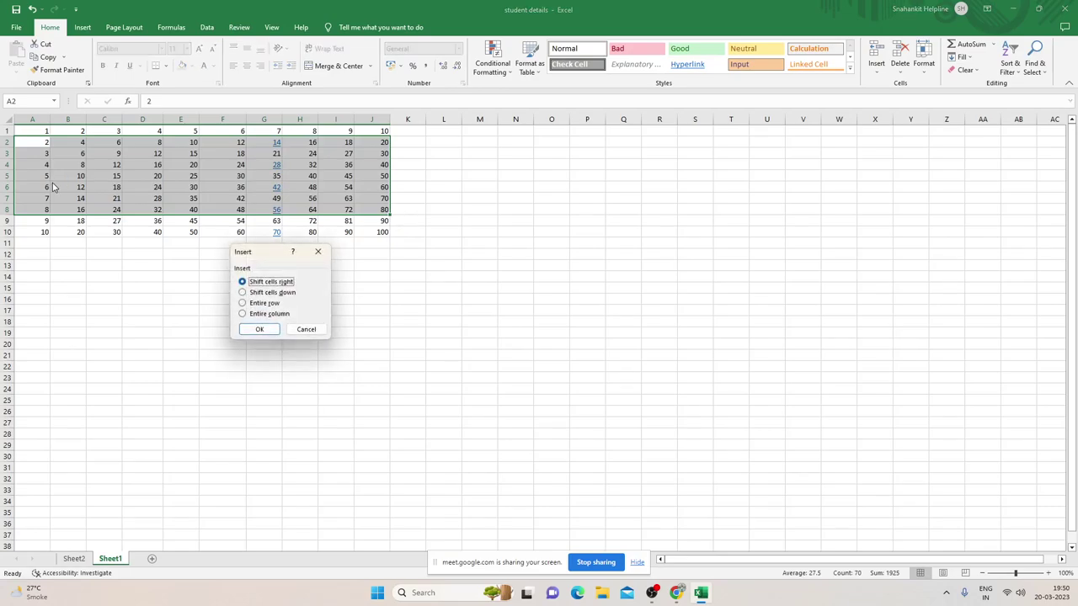
key(Down)
key(Down)
key(Return)
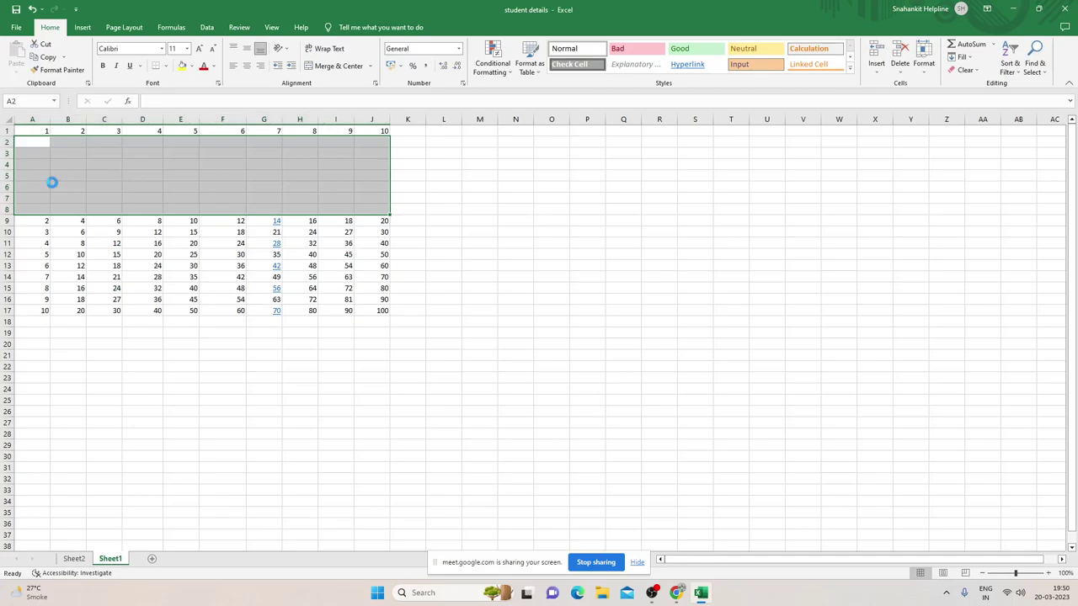
key(ctrl+z)
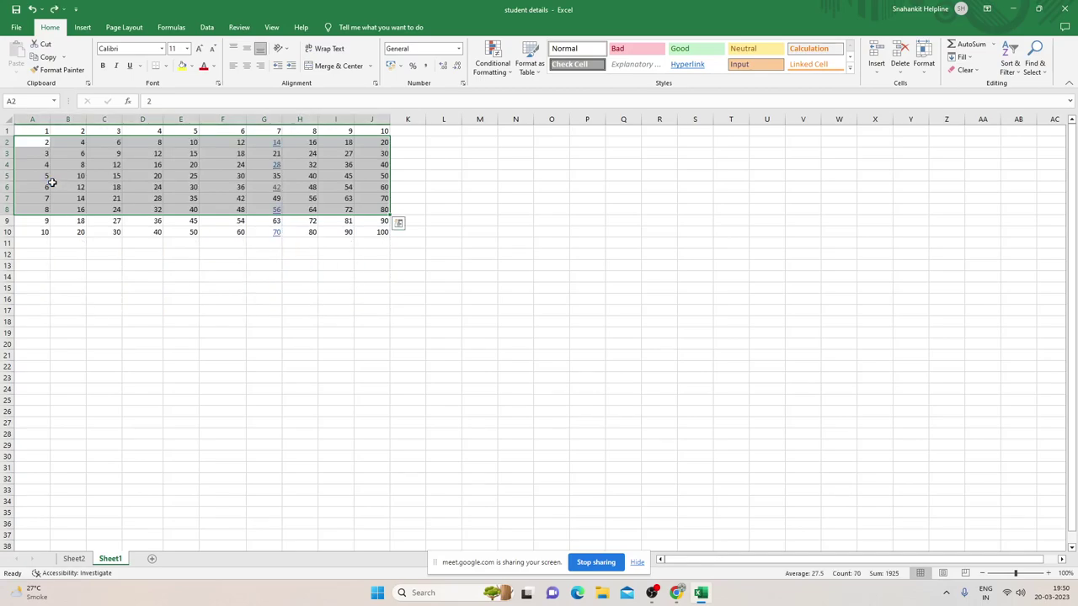
key(ctrl+z)
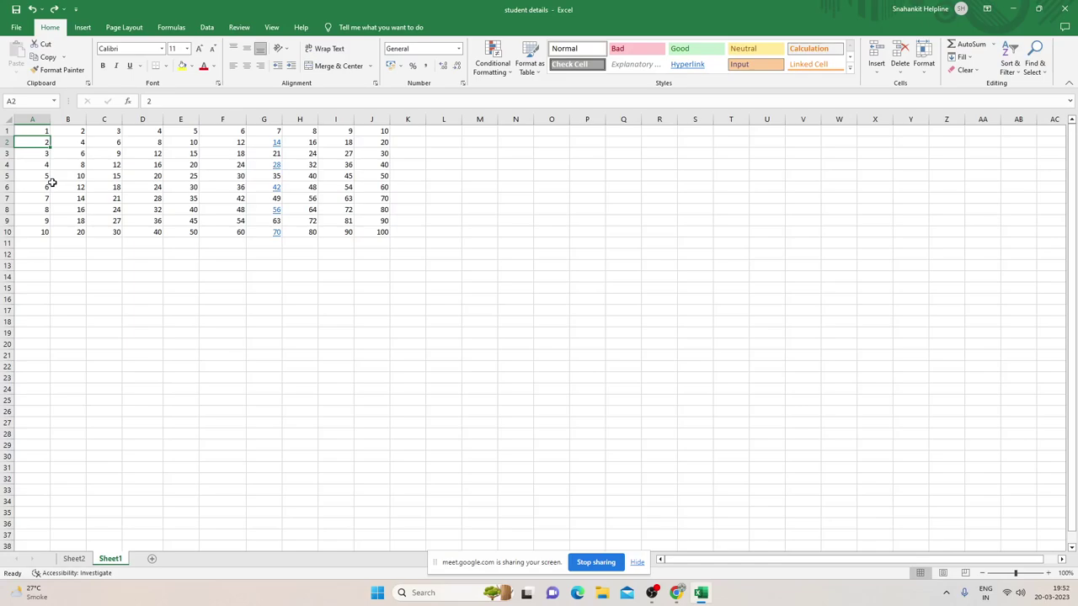
key(Down)
key(Down)
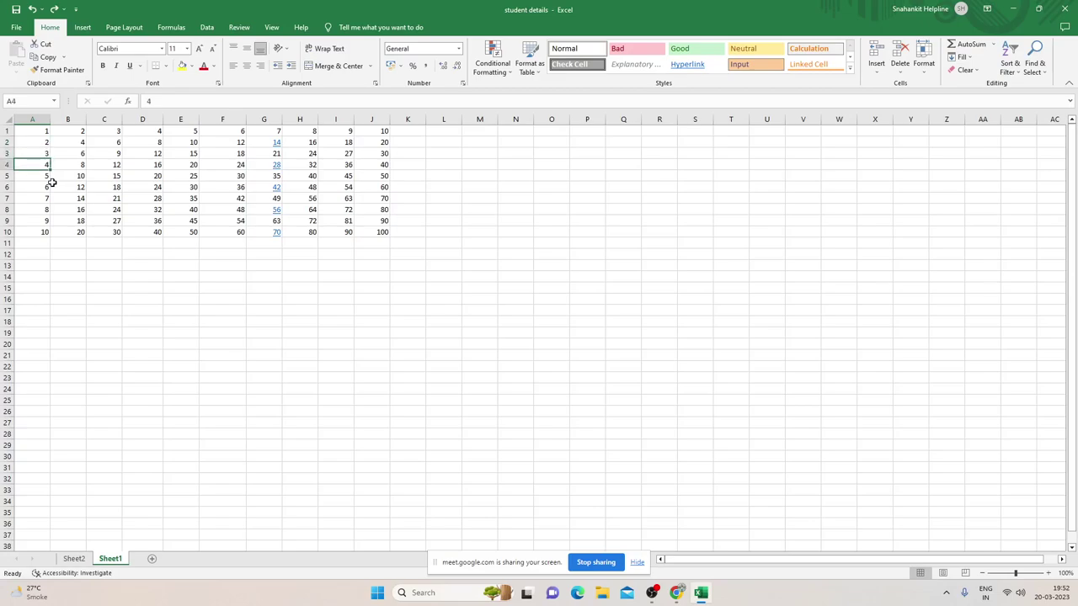
key(Down)
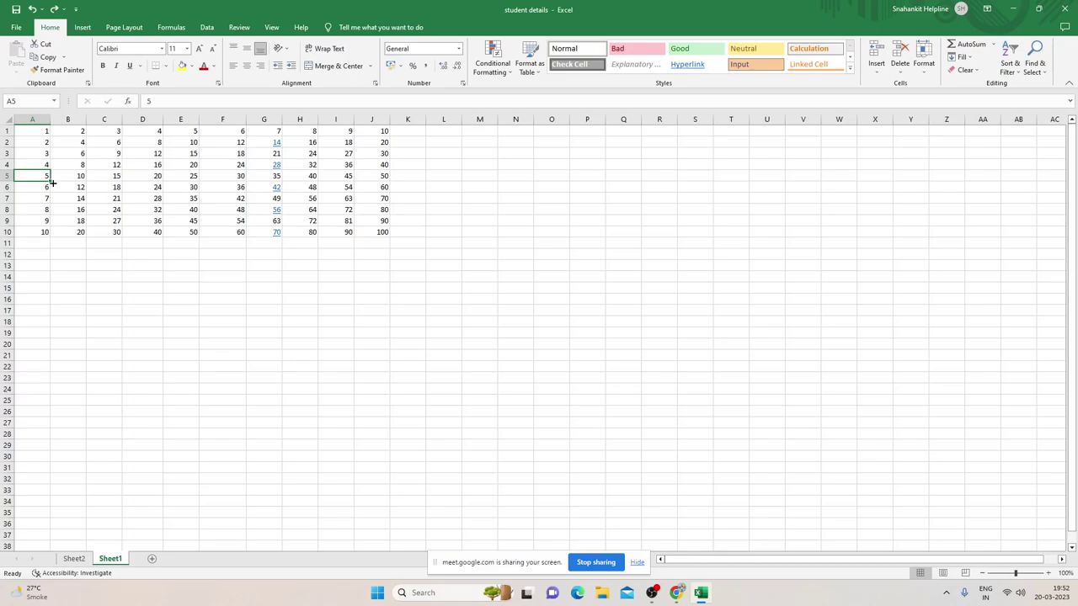
Select the range A6:A15 using Go To.
key(ctrl+g)
text(a6)
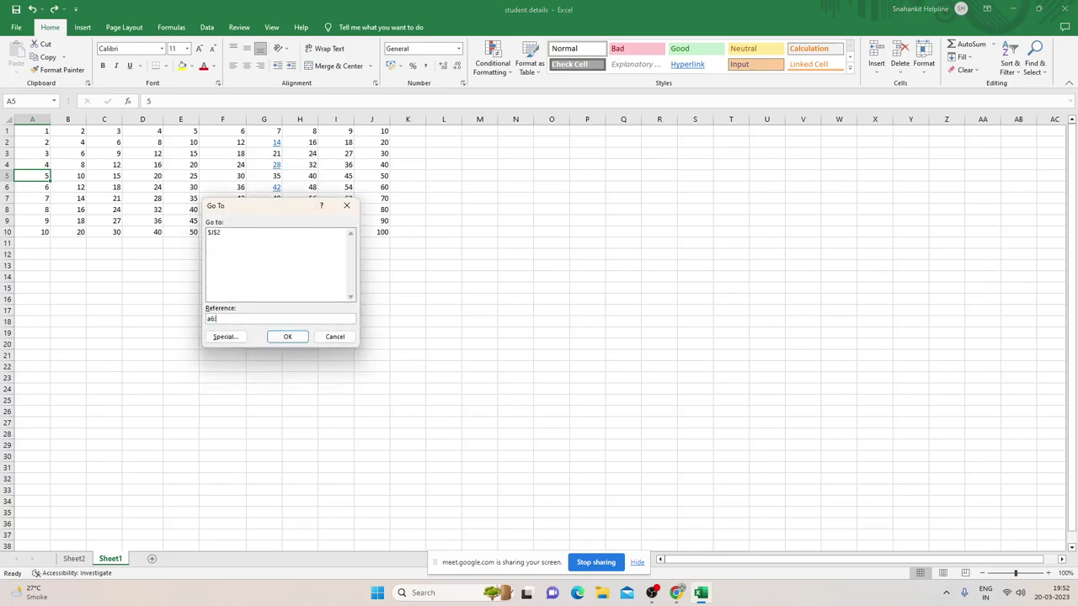
text(:a1)
text(5)
key(Return)
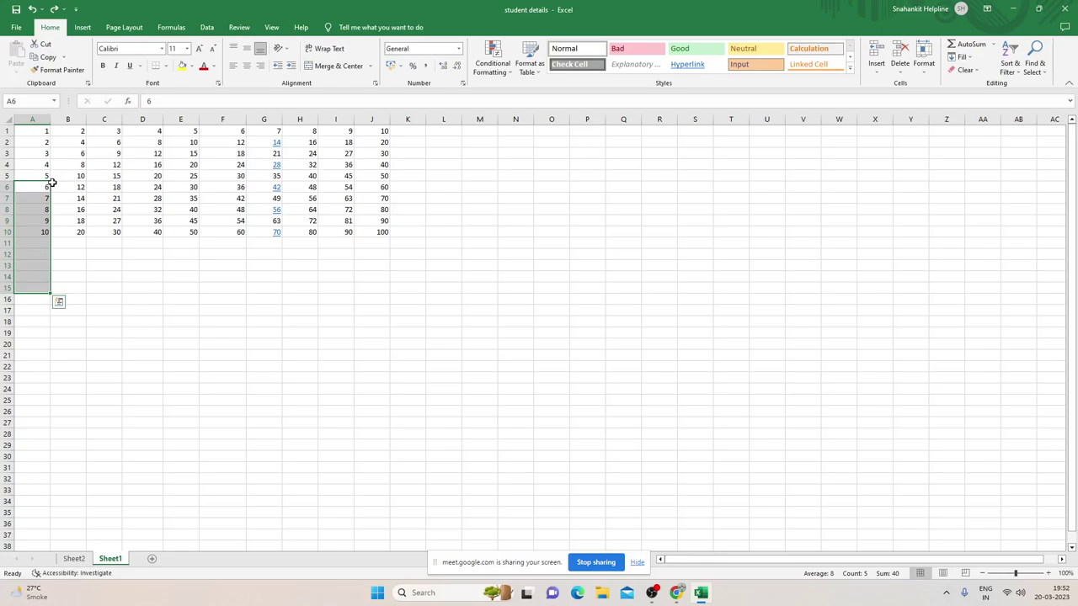
Insert ten blank rows at rows 6–15, shifting the existing cells down.
key(ctrl+plus)
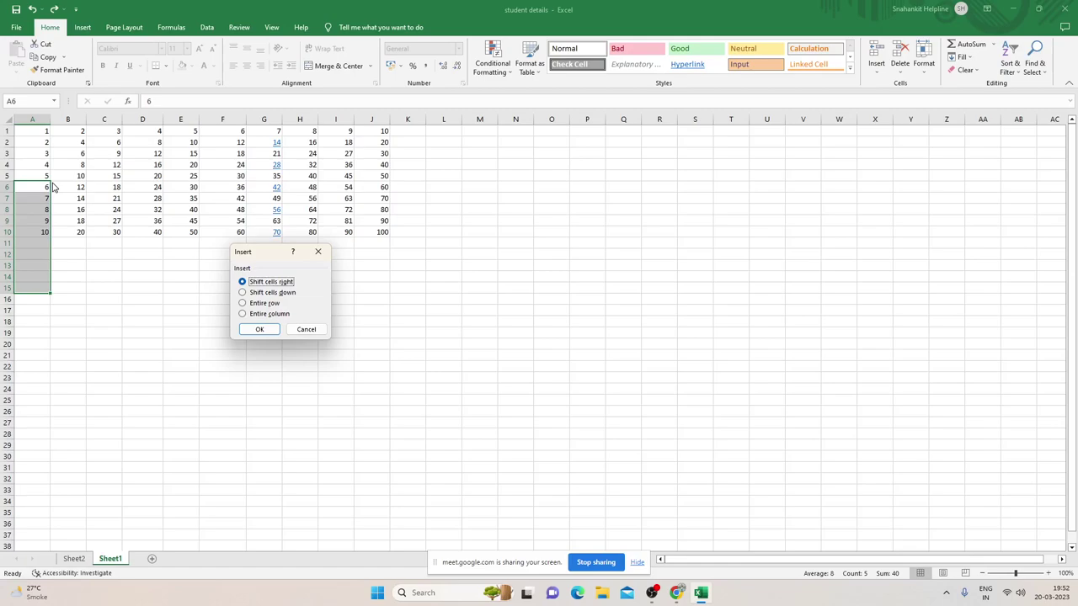
key(Down)
key(Down)
key(Return)
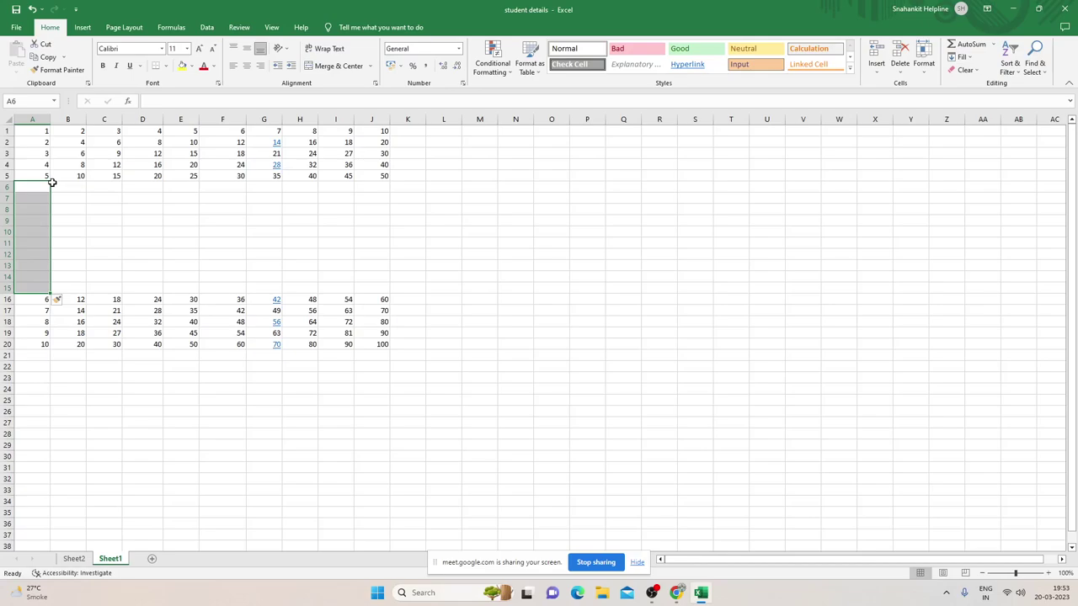
key(Down)
key(Down)
key(Down)
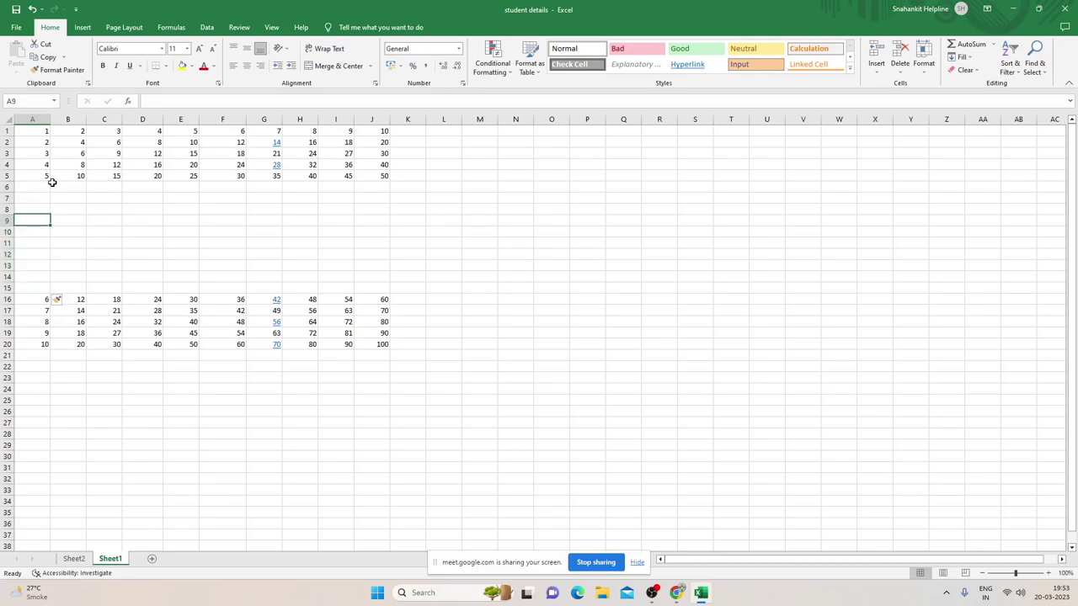
key(ctrl+Down)
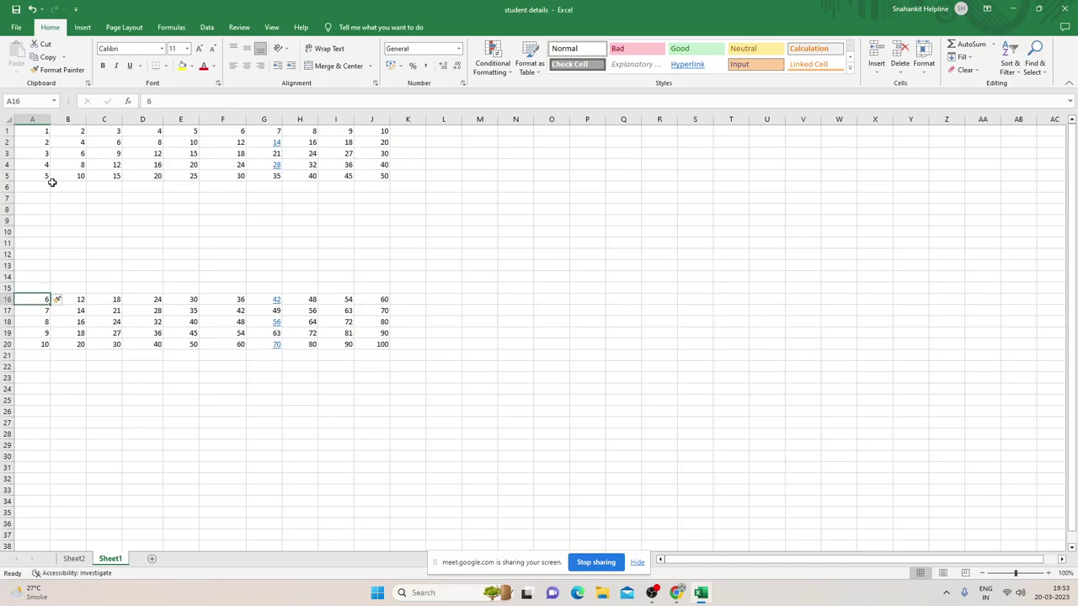
key(Down)
key(Down)
key(Down)
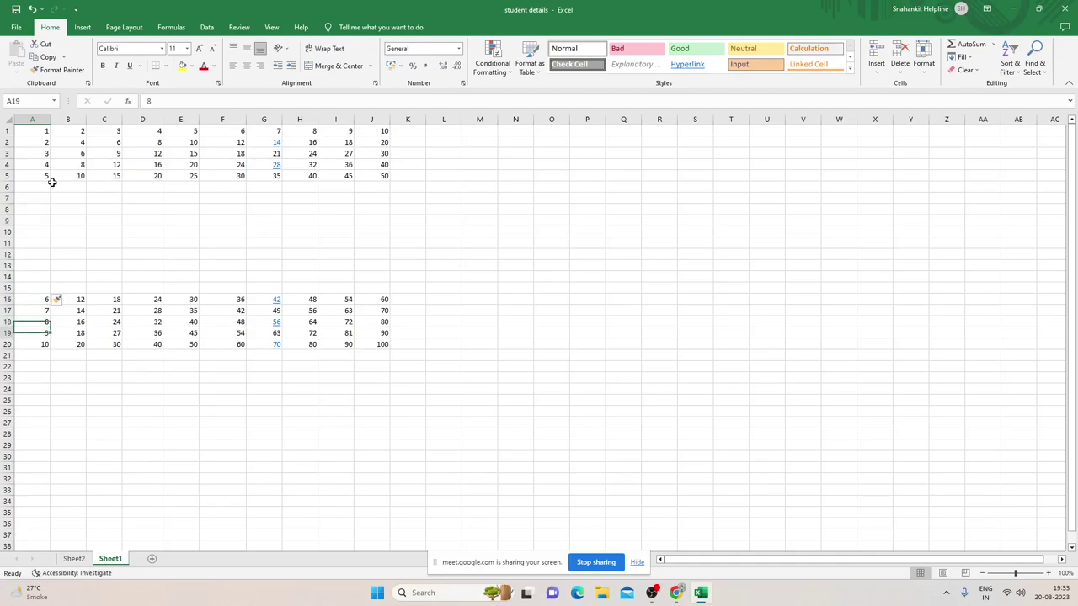
key(Down)
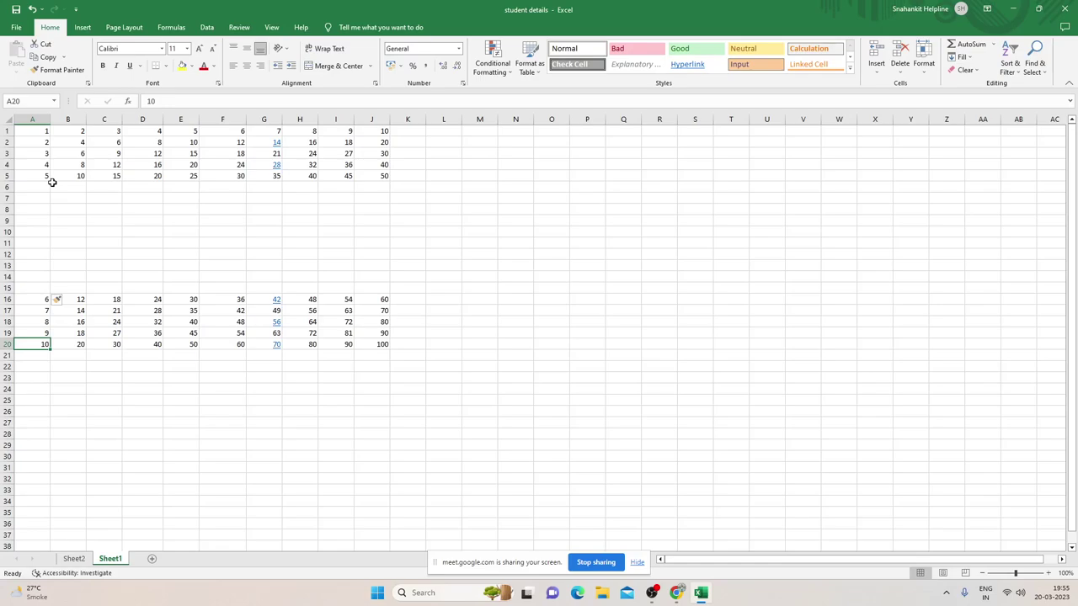
Select the entire worksheet and start the ribbon's Clear command.
key(ctrl+a)
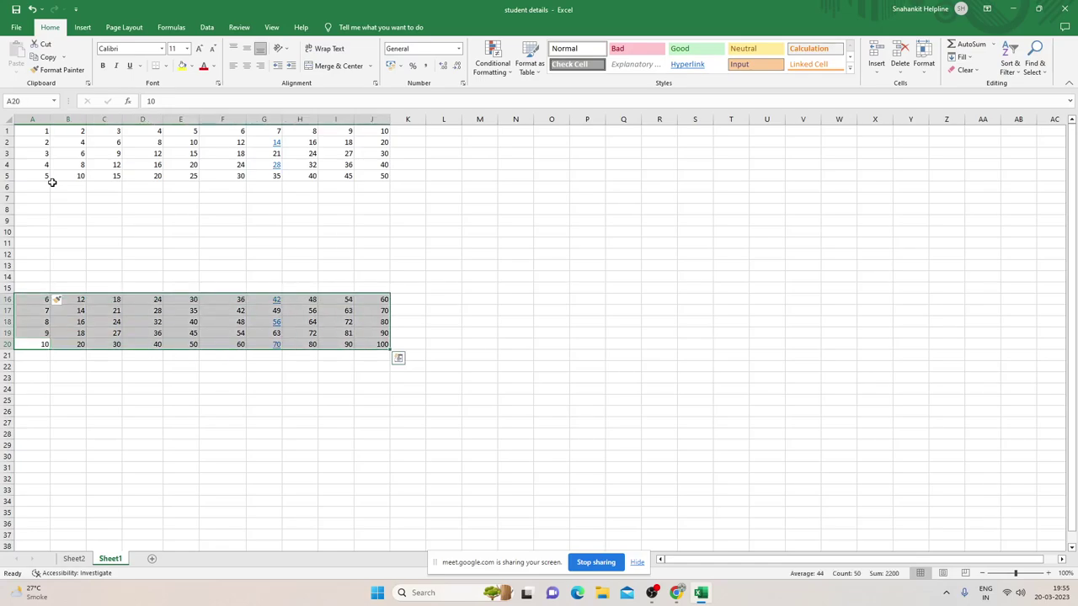
key(ctrl+a)
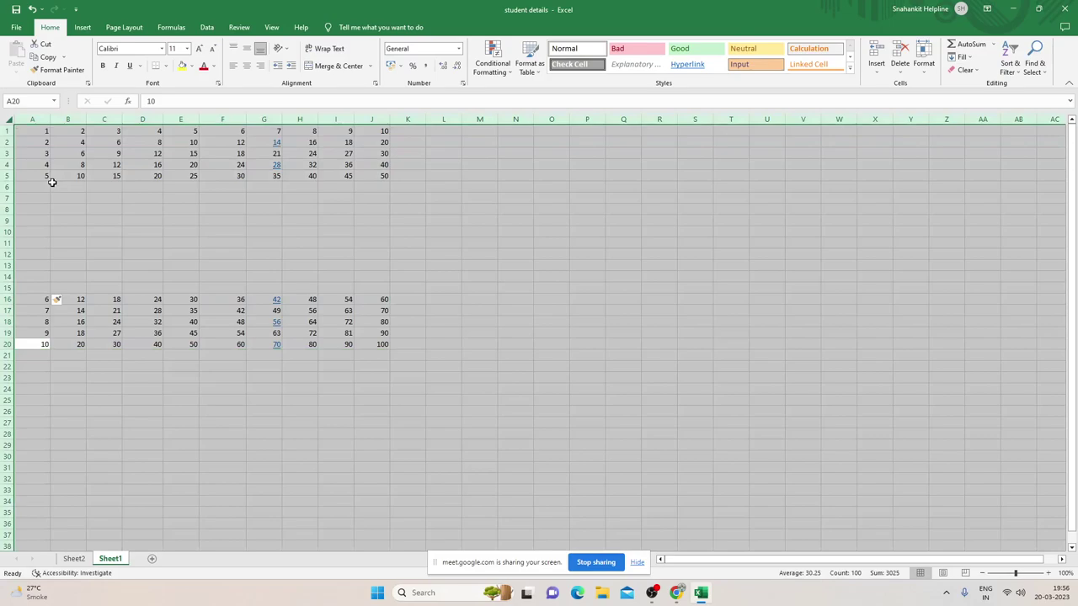
key(alt)
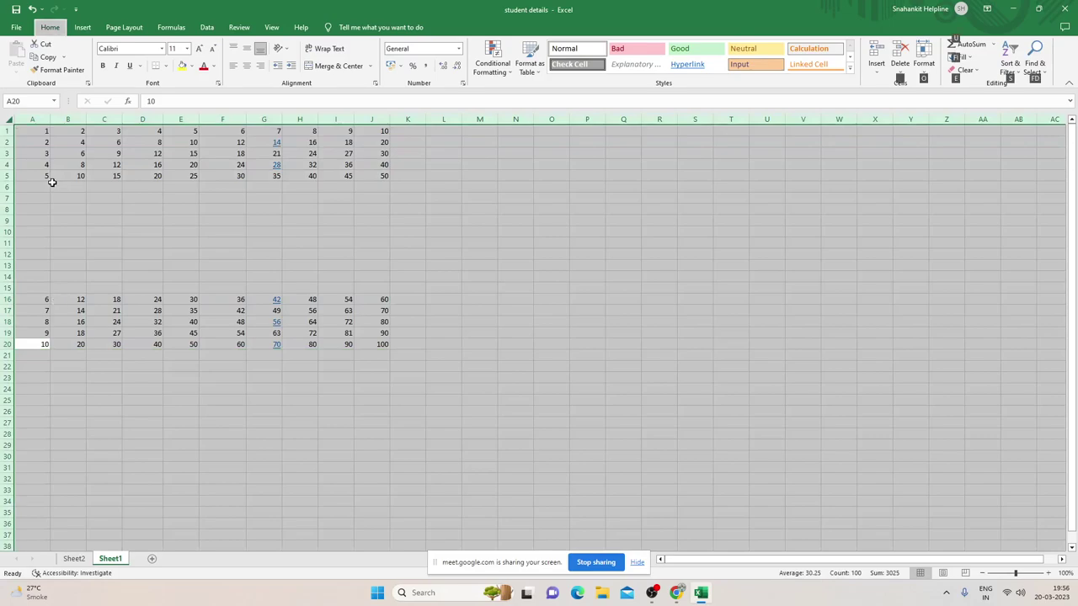
Clear the contents of every cell, deselect, and return to A1.
key(h)
key(e)
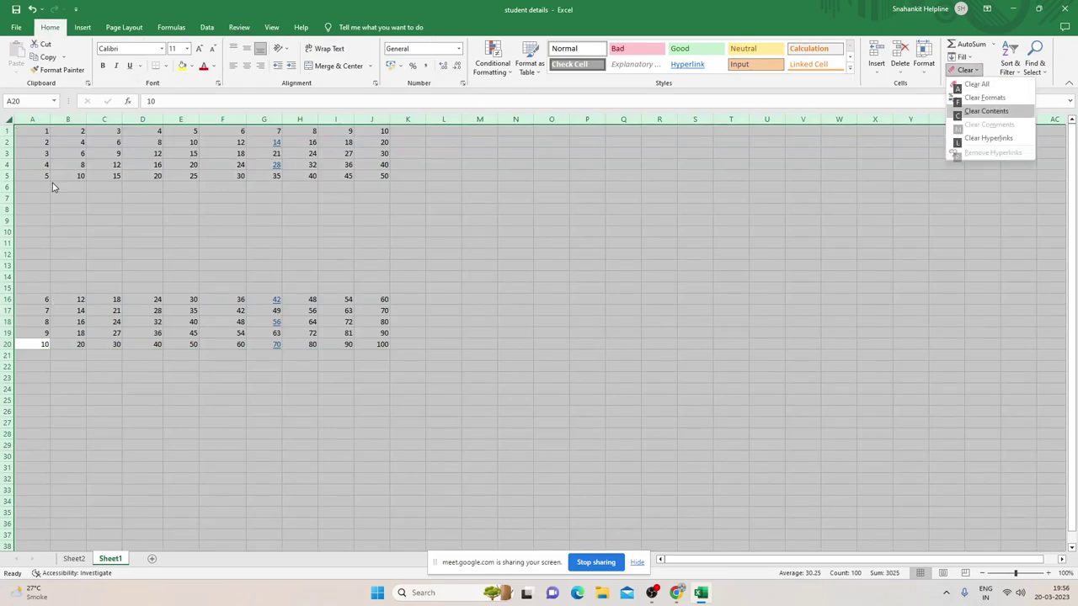
key(a)
key(shift+BackSpace)
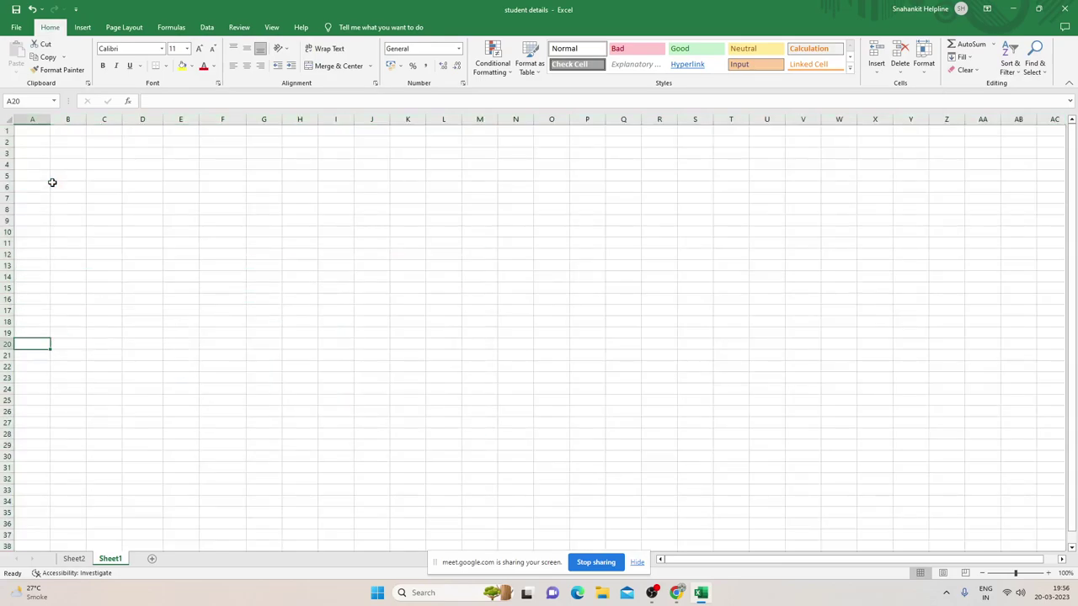
key(ctrl+Home)
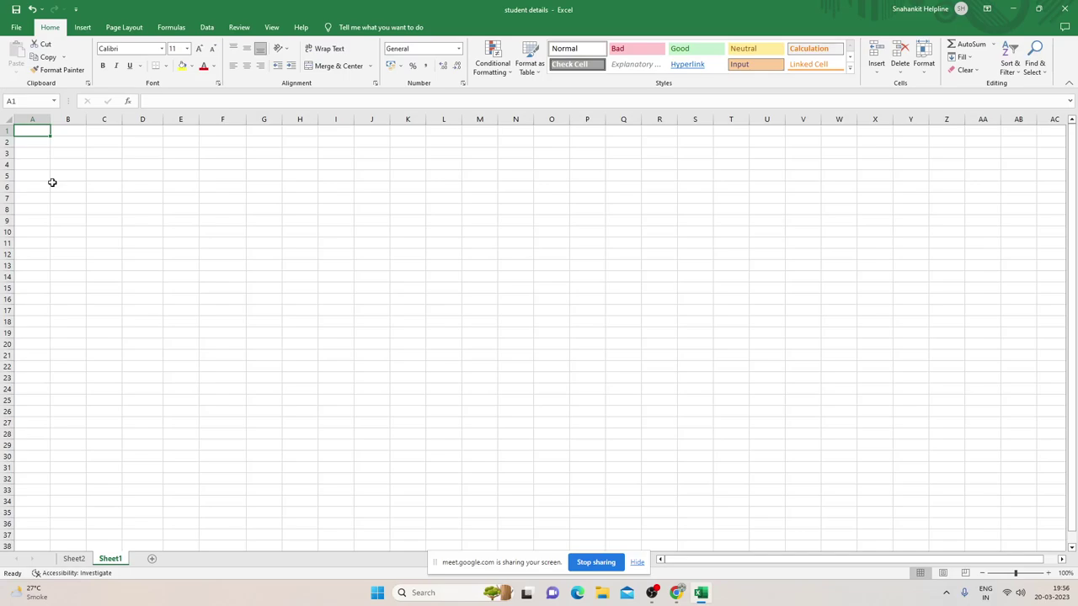
Type the Student Name header in A1 and the first three student names in A2–A4.
text(Student)
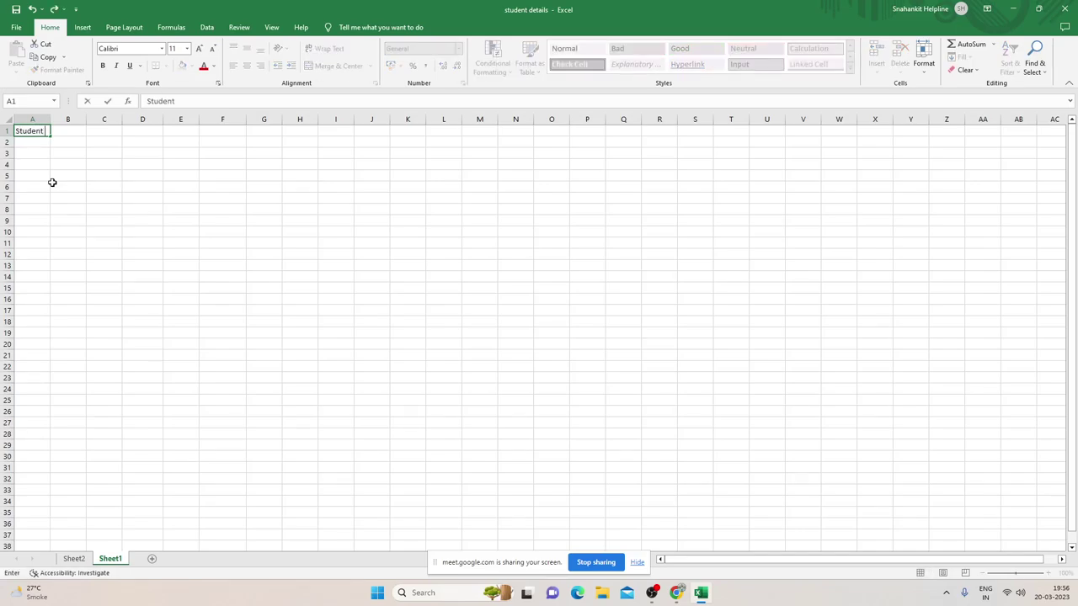
text( Name)
key(Return)
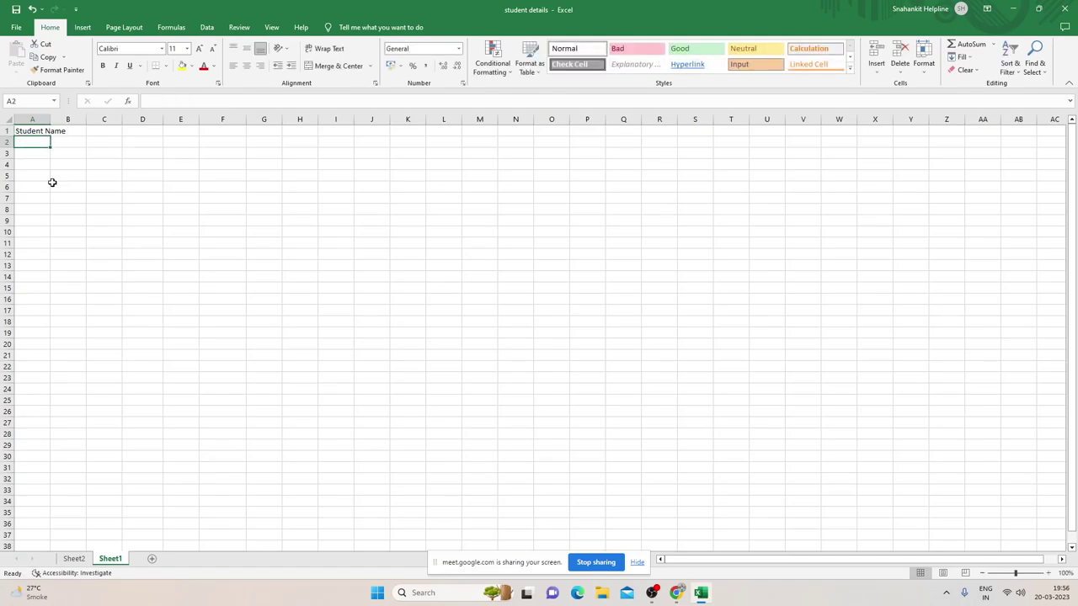
text(aja)
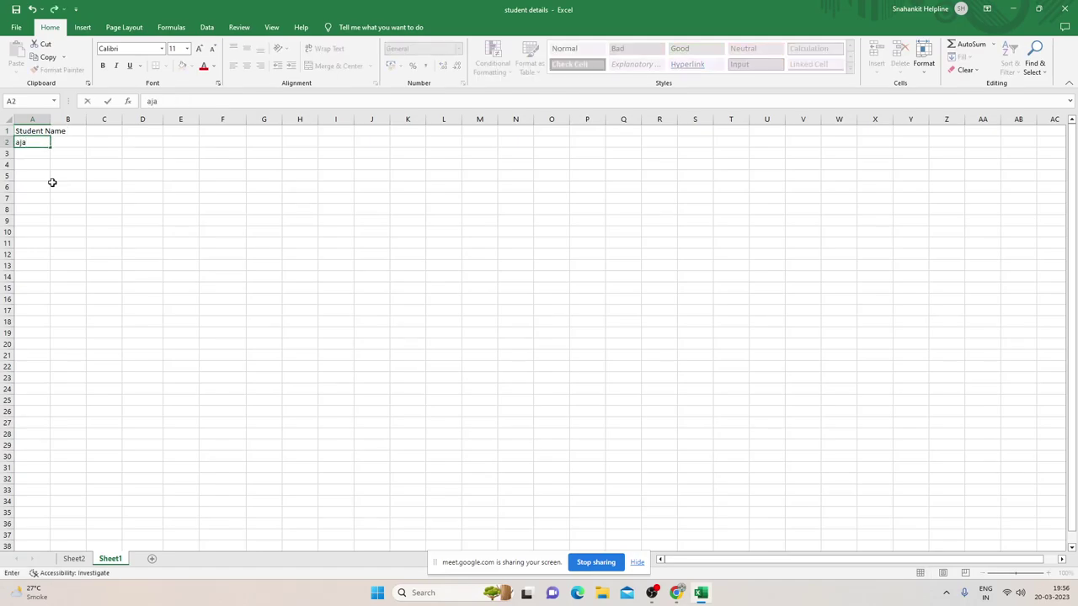
key(BackSpace)
key(BackSpace)
key(BackSpace)
text(y)
text( Mathoo)
text(r)
key(Return)
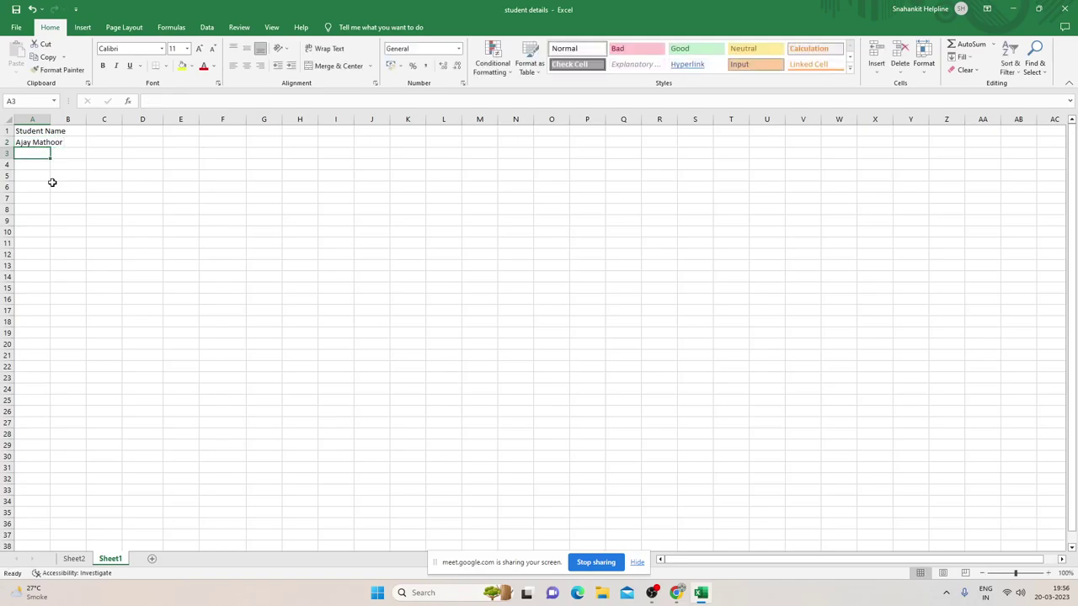
text(Al)
key(BackSpace)
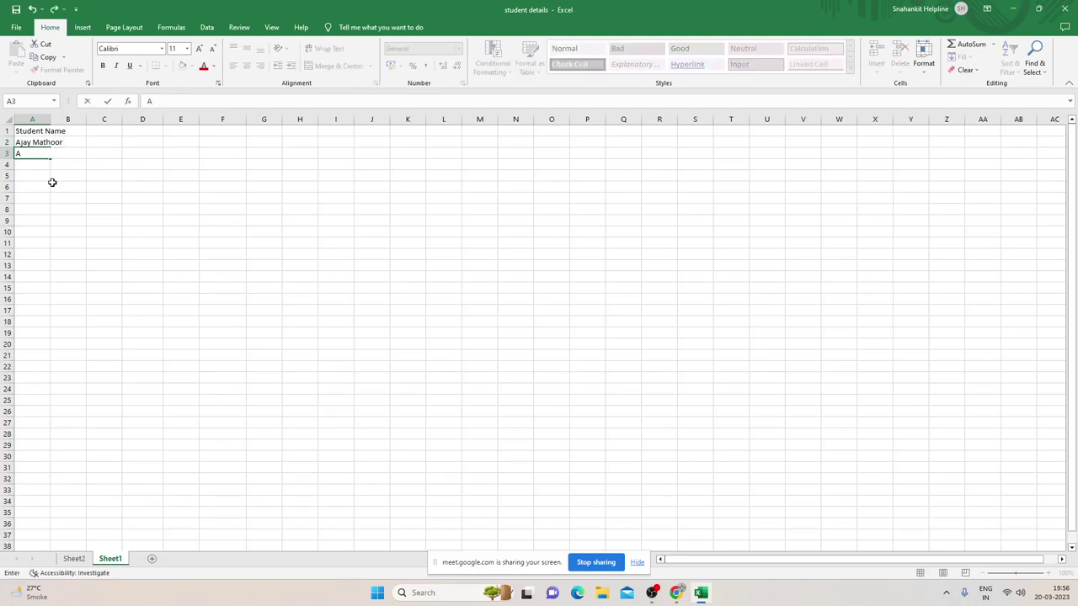
text(nil Ka)
text(poor)
key(Return)
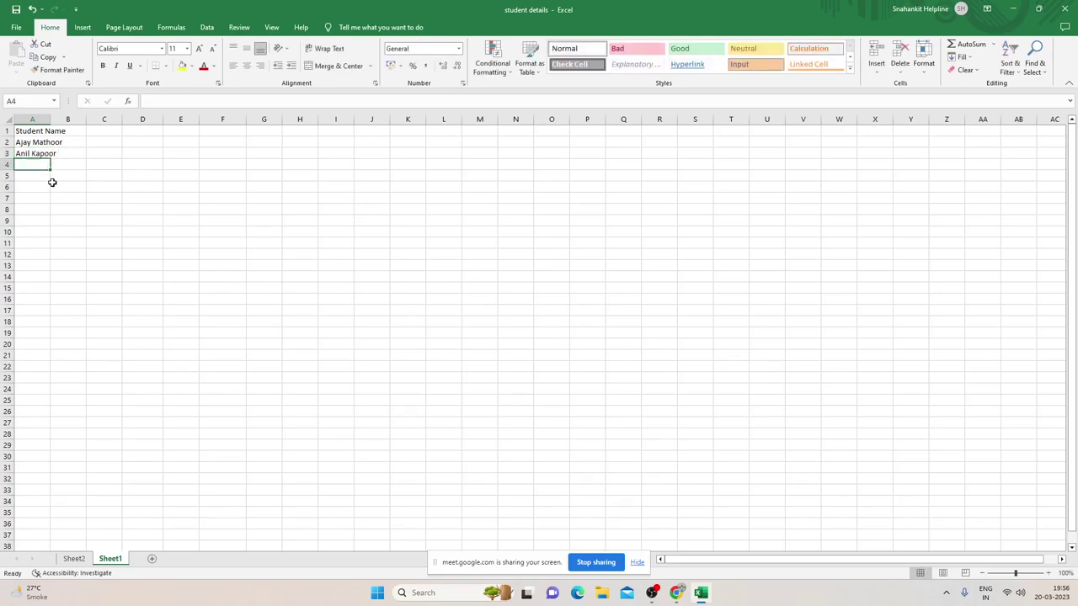
text(Ran)
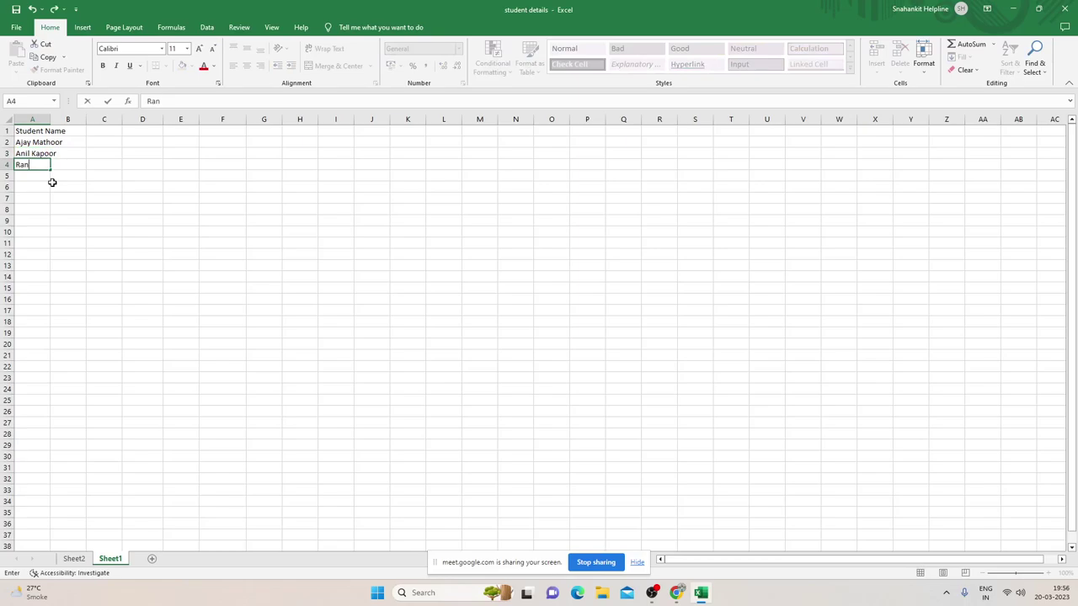
text(weer)
text( Singh)
key(Return)
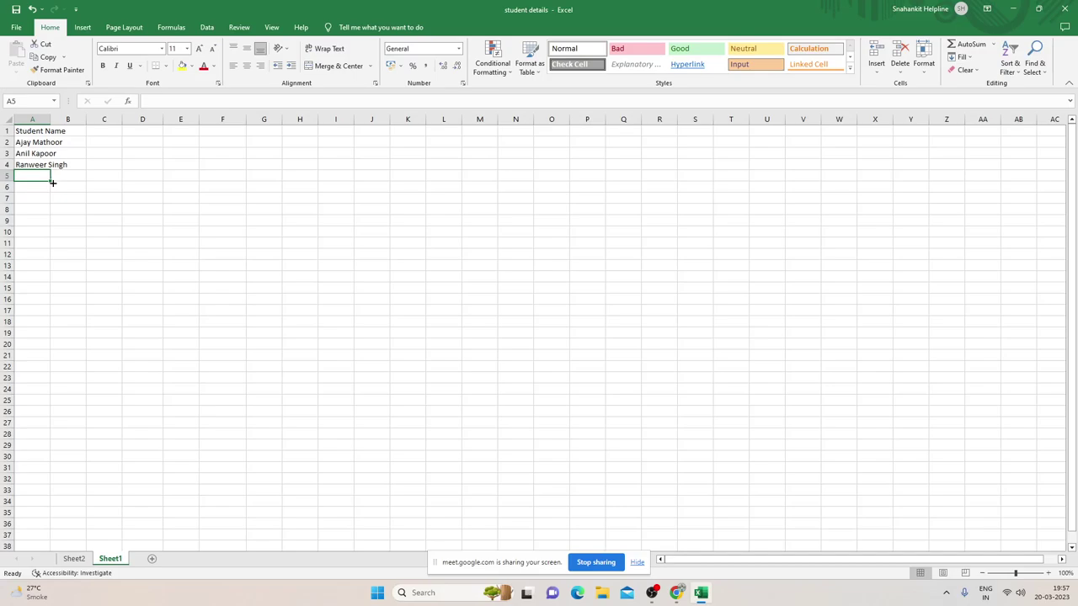
Enter five more student names in A5–A9 and type a ninth into A10.
text(M)
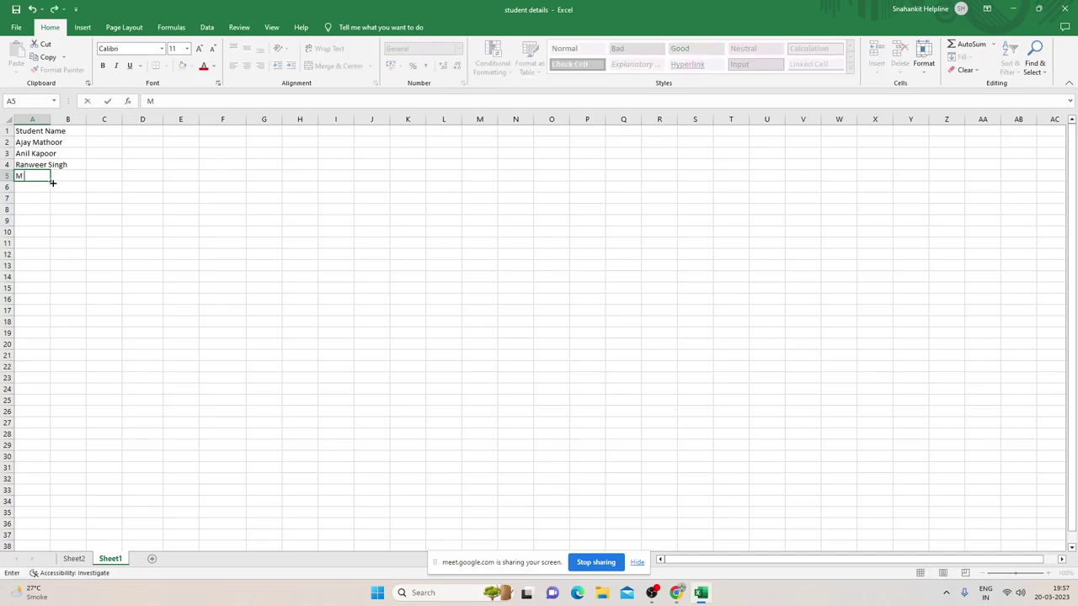
text( S D)
text(honi)
key(Return)
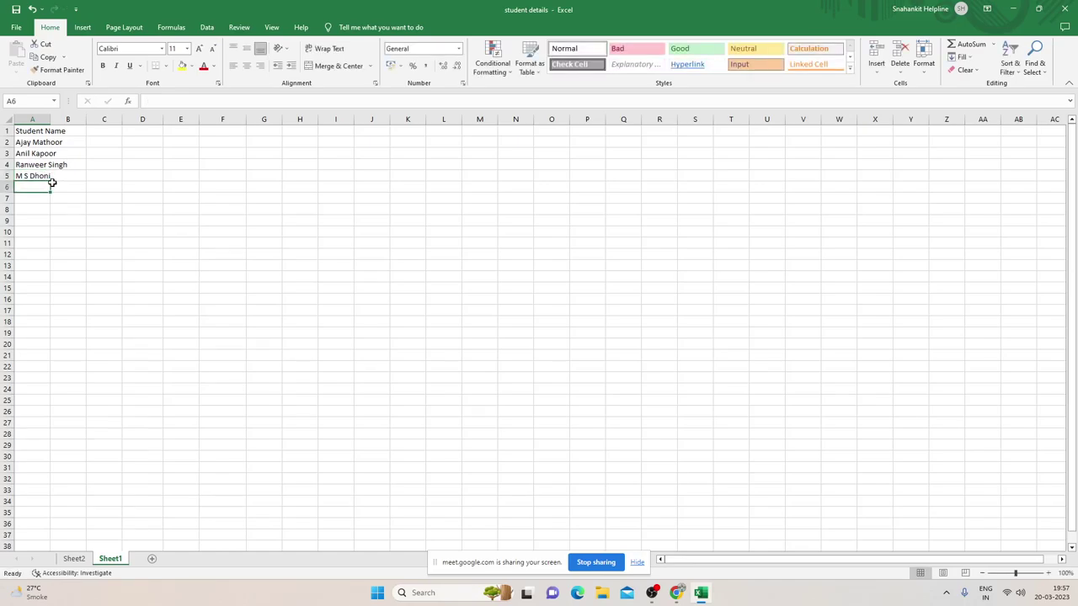
text(Sachin)
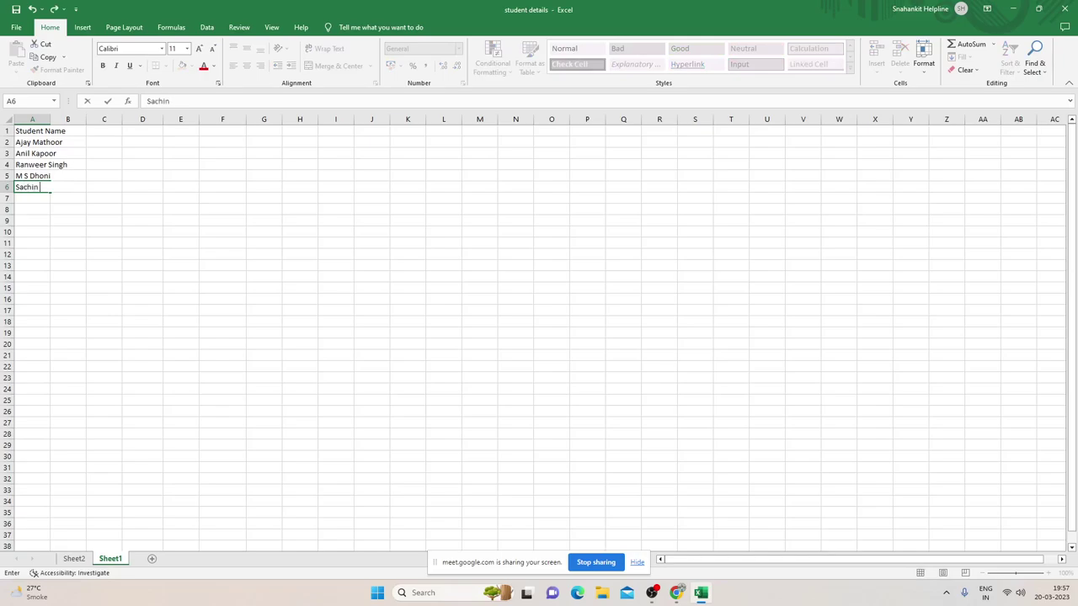
text( Tendulk)
text(ar)
key(Return)
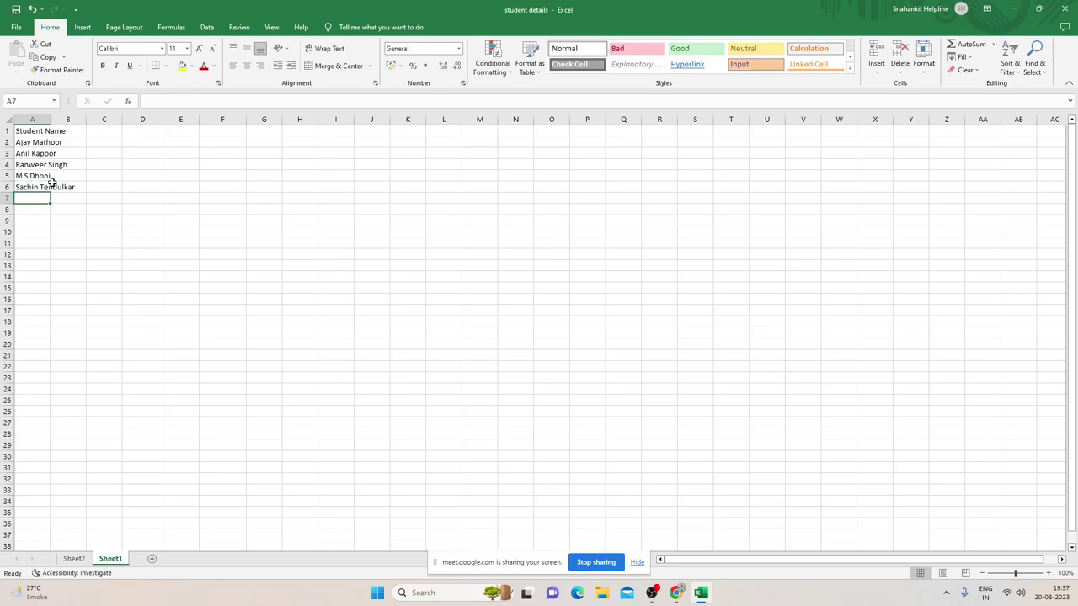
text(Shreya )
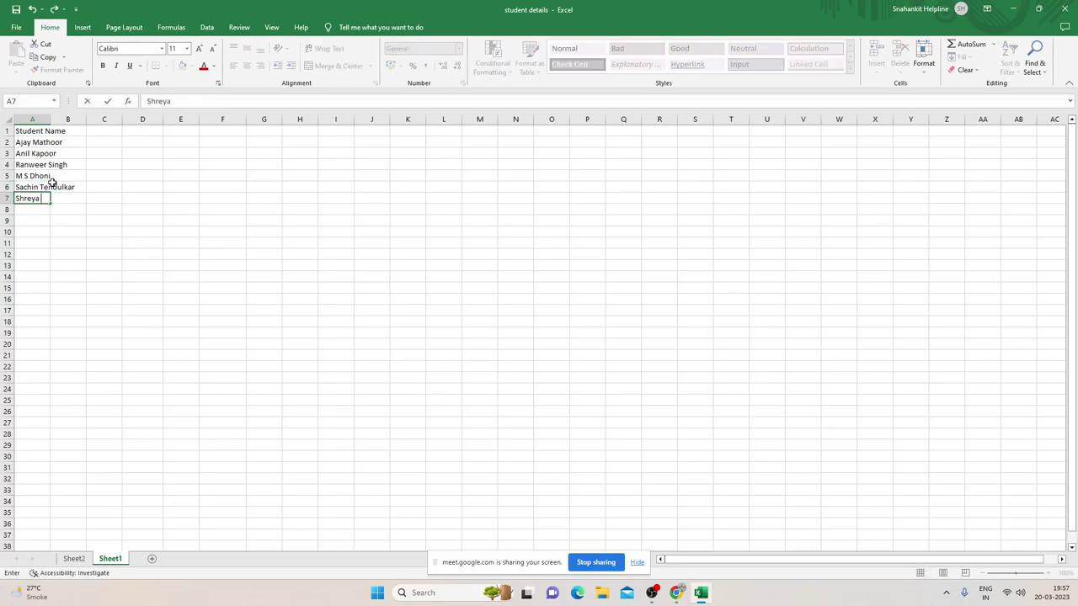
text(Gho)
text(shal)
key(Return)
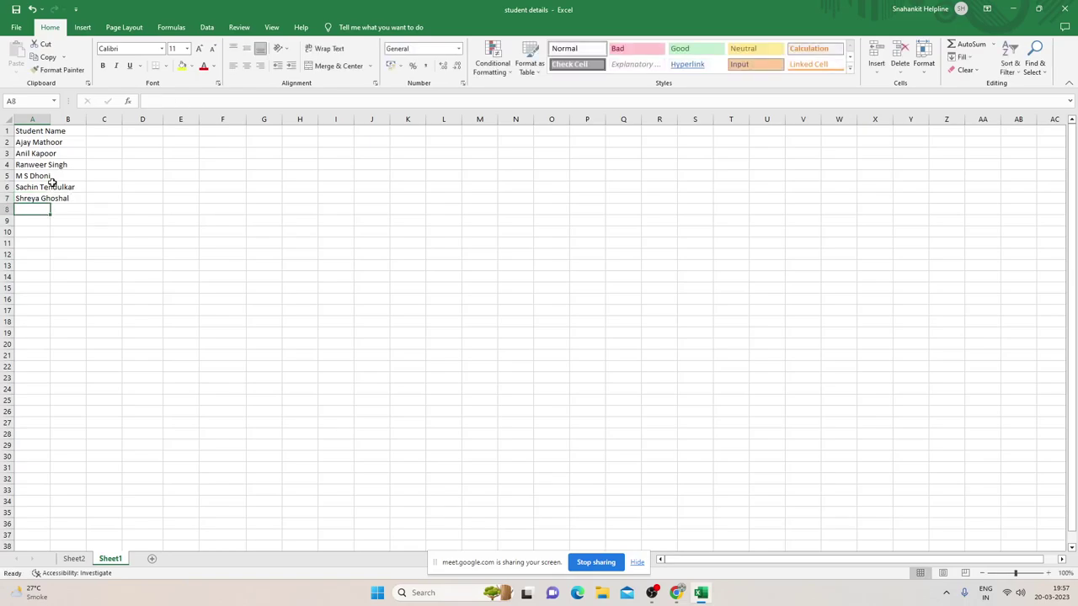
text(Ami)
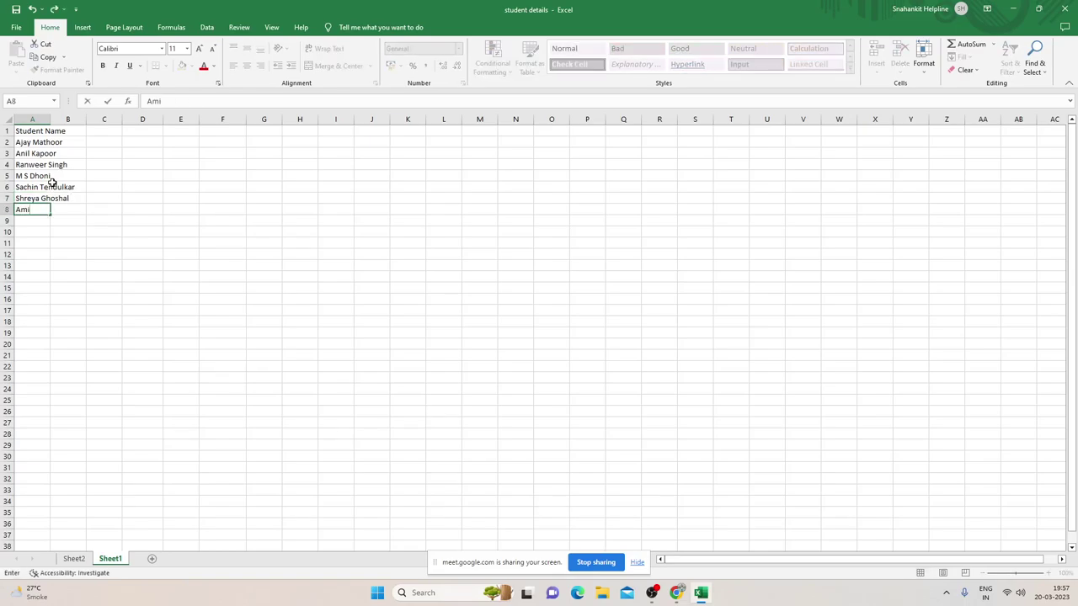
text(t Kuma)
text(r)
key(Return)
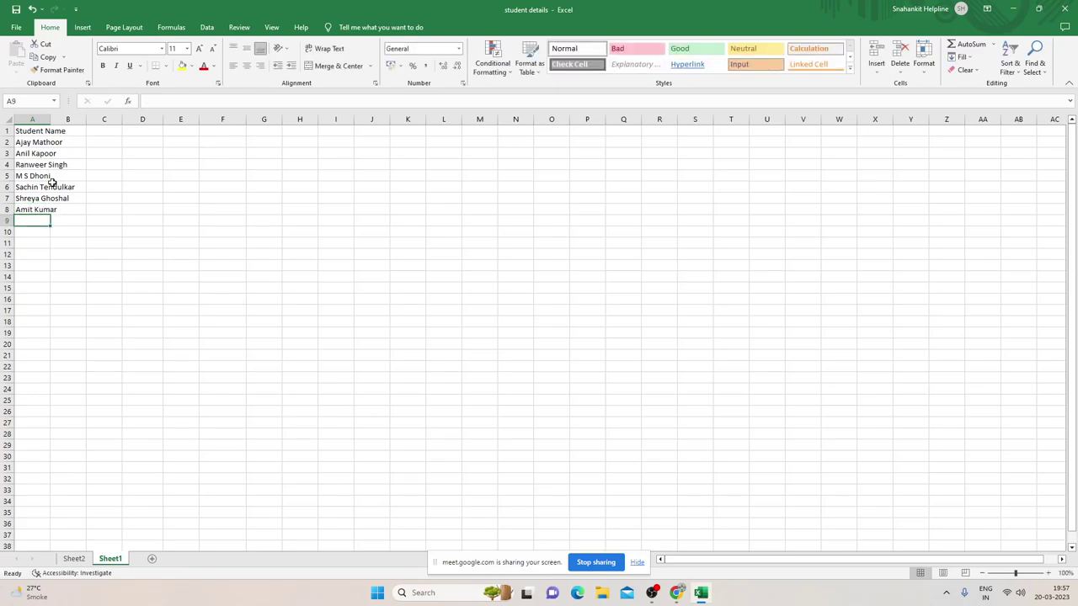
text(Sajeet )
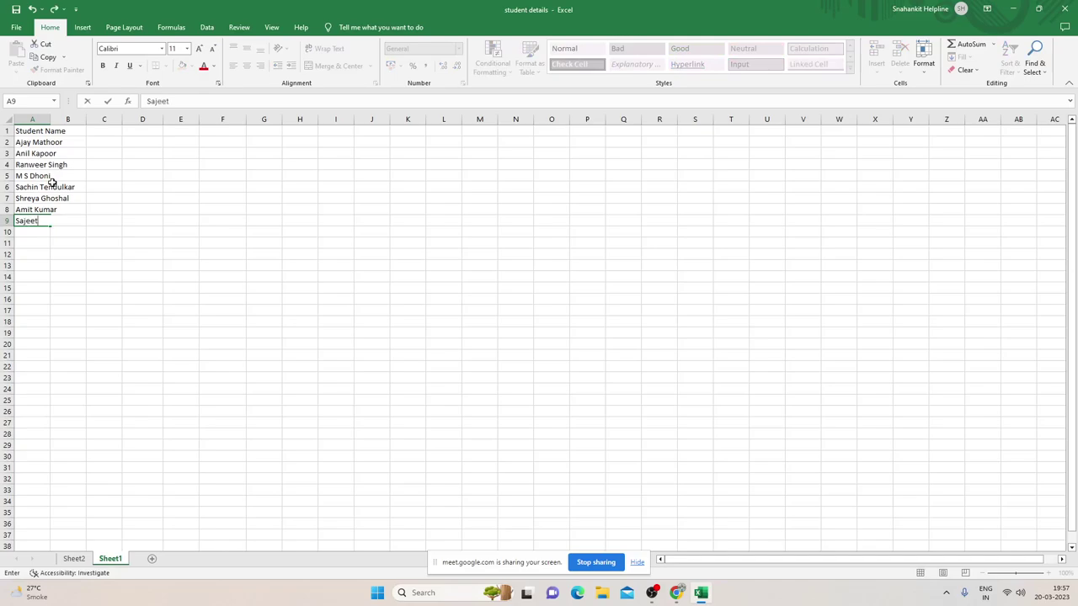
text(Khan)
key(Return)
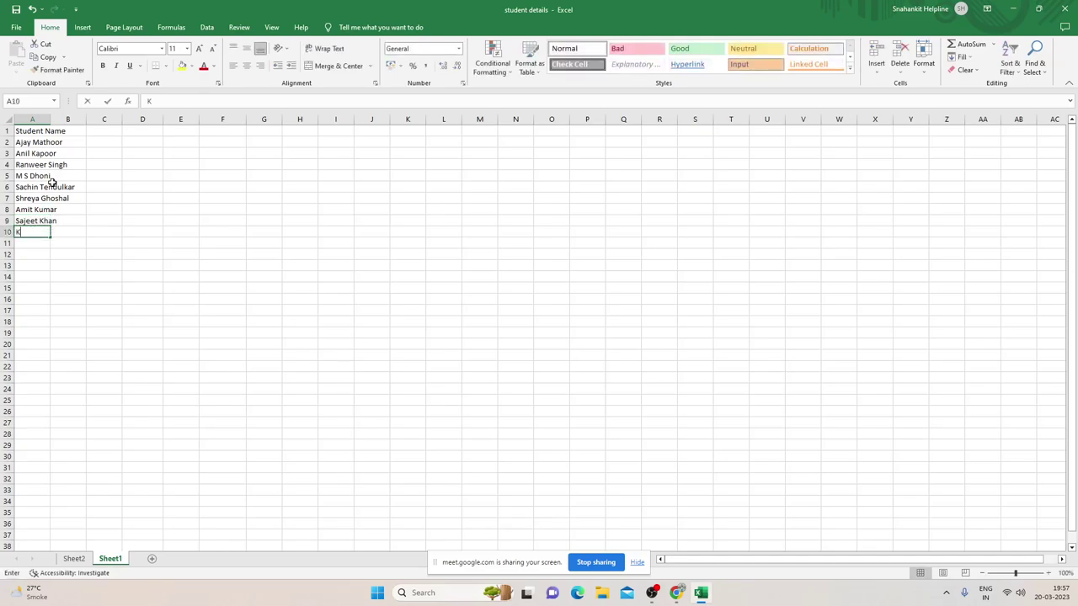
text(Kamal Ha)
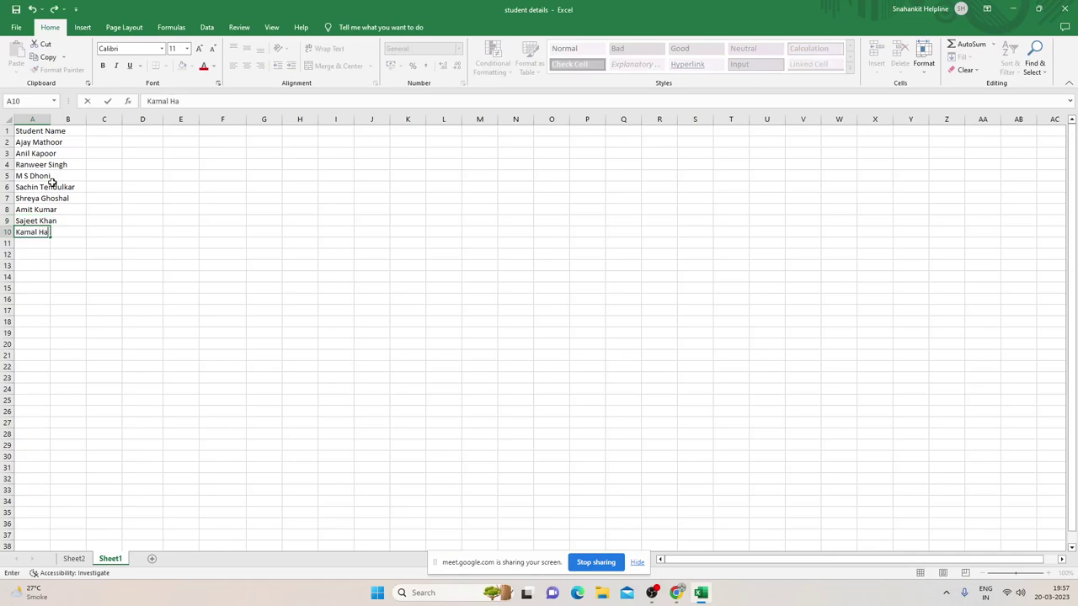
text(san)
Move down column A to A11 and type the tenth student's name.
key(ctrl+Home)
key(Down)
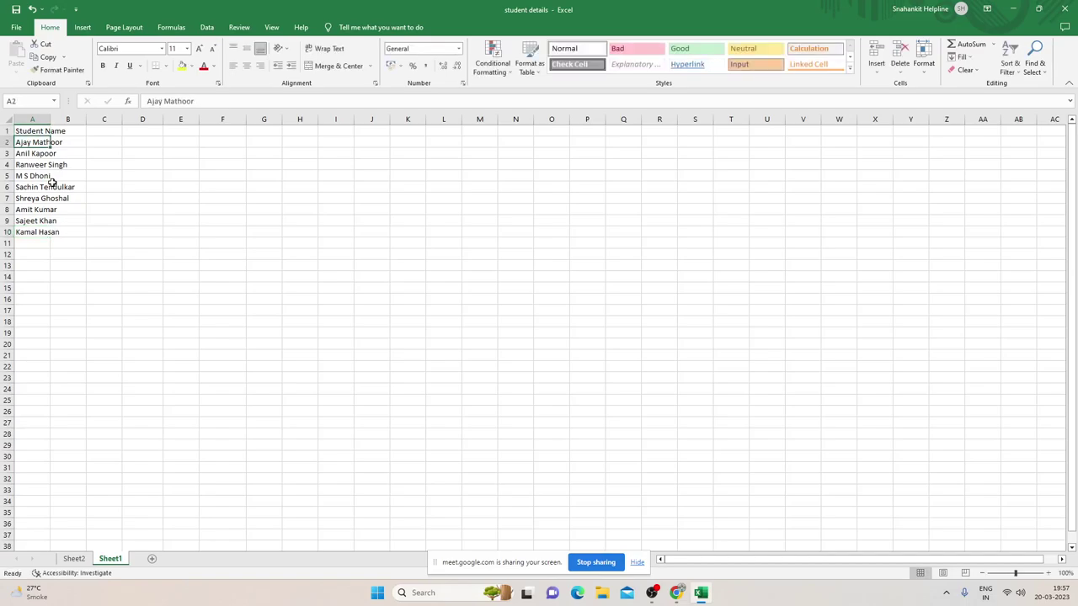
key(Down)
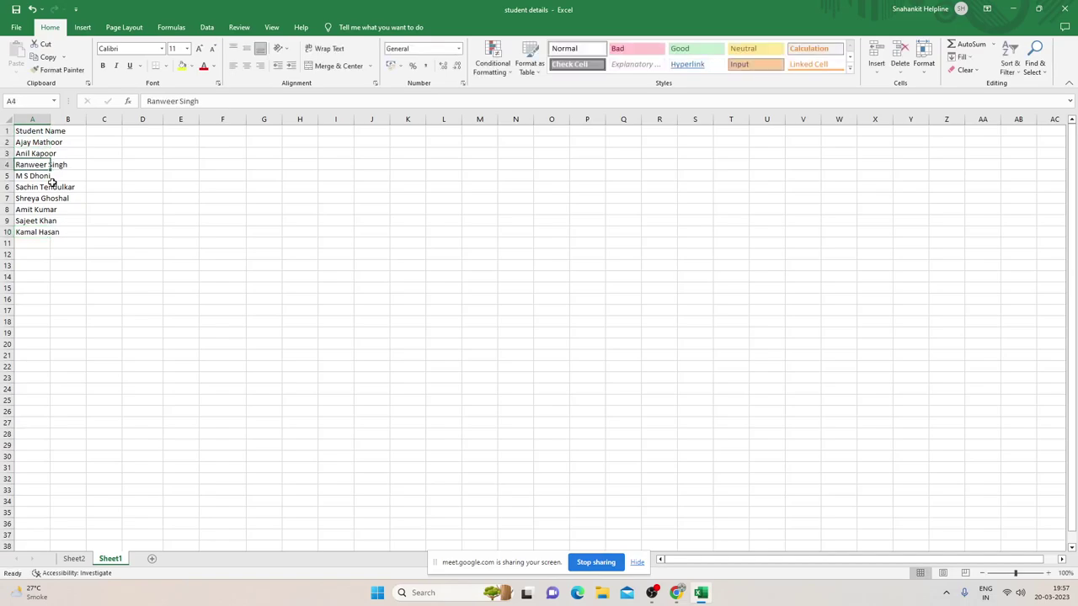
key(Down)
key(Down)
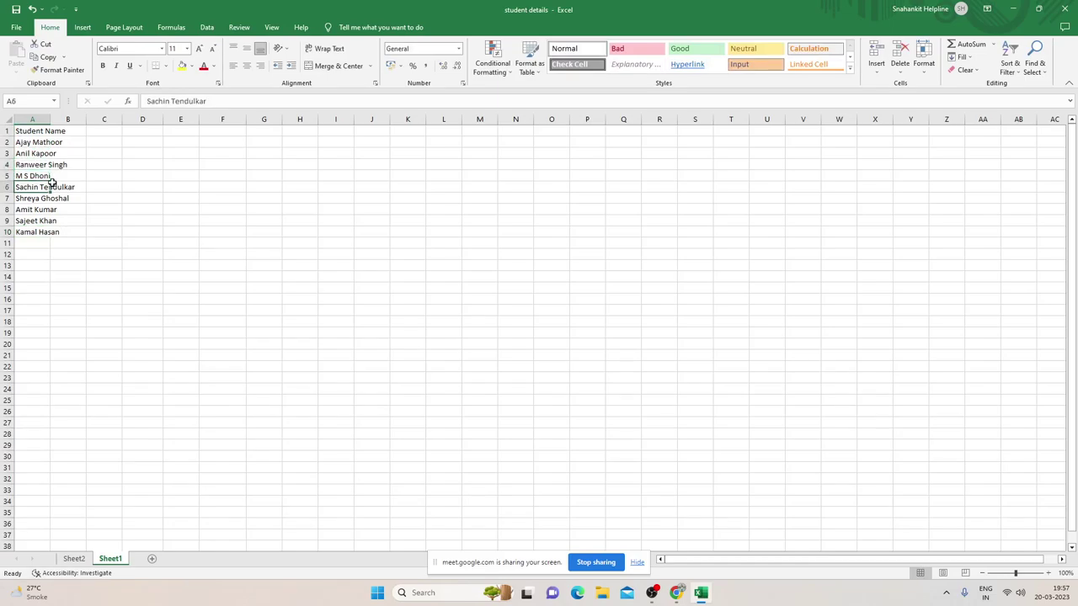
key(Down)
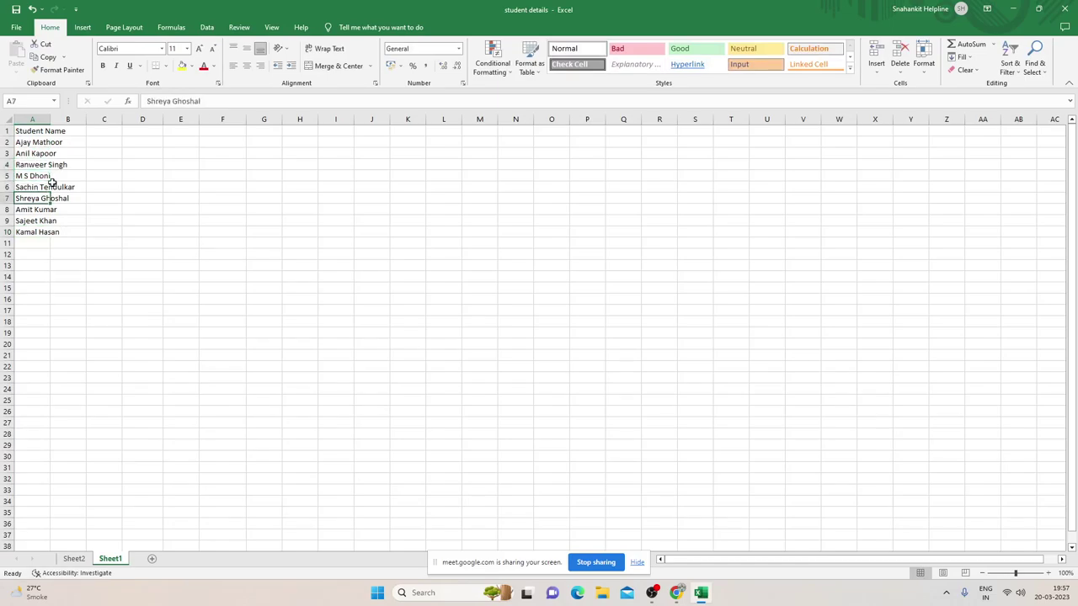
key(Down)
key(Down)
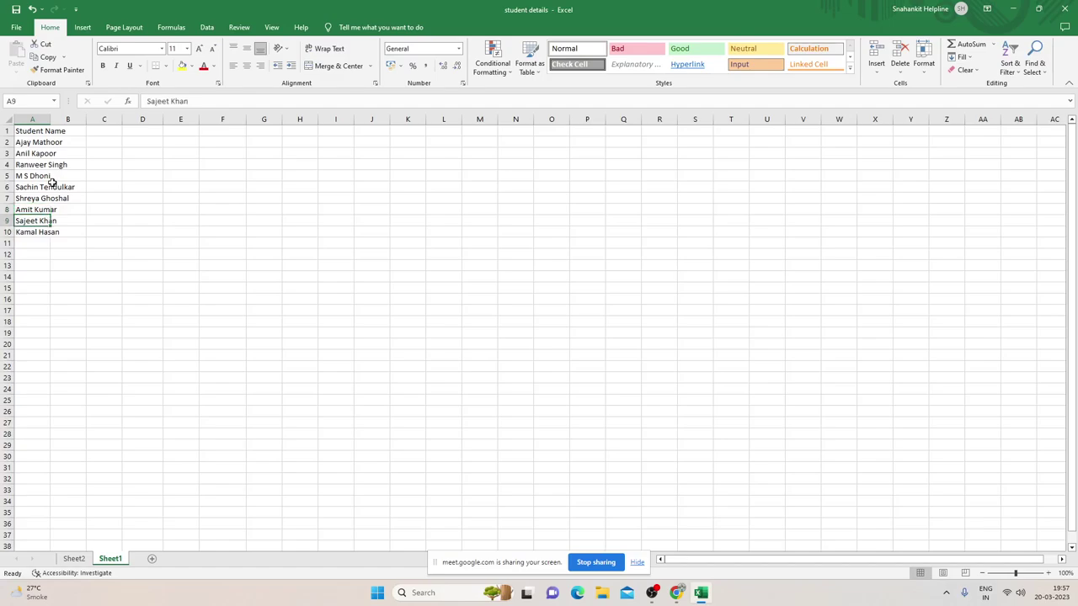
key(Down)
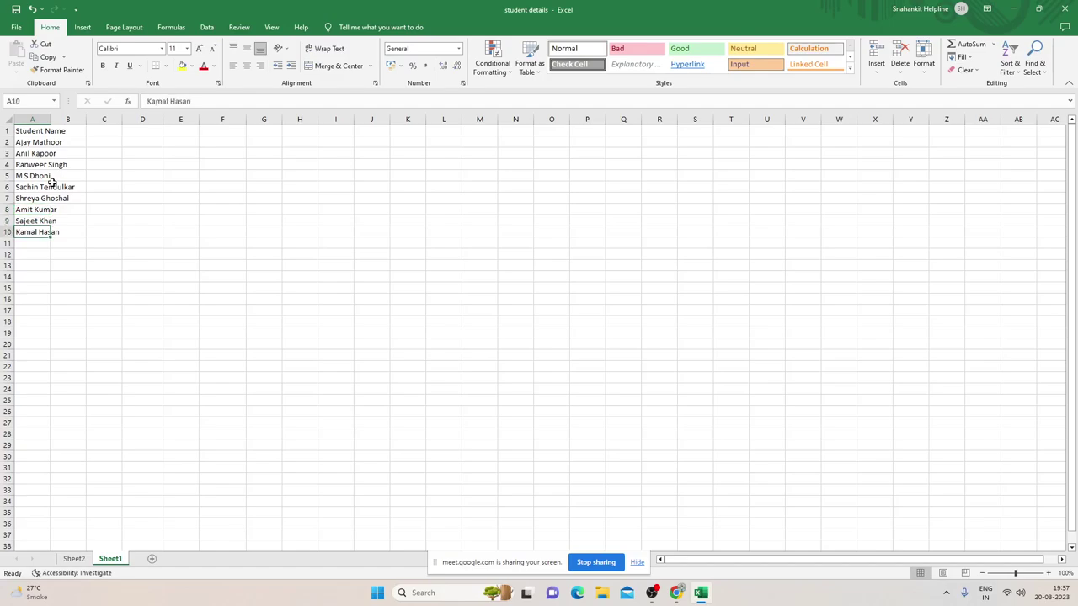
key(Down)
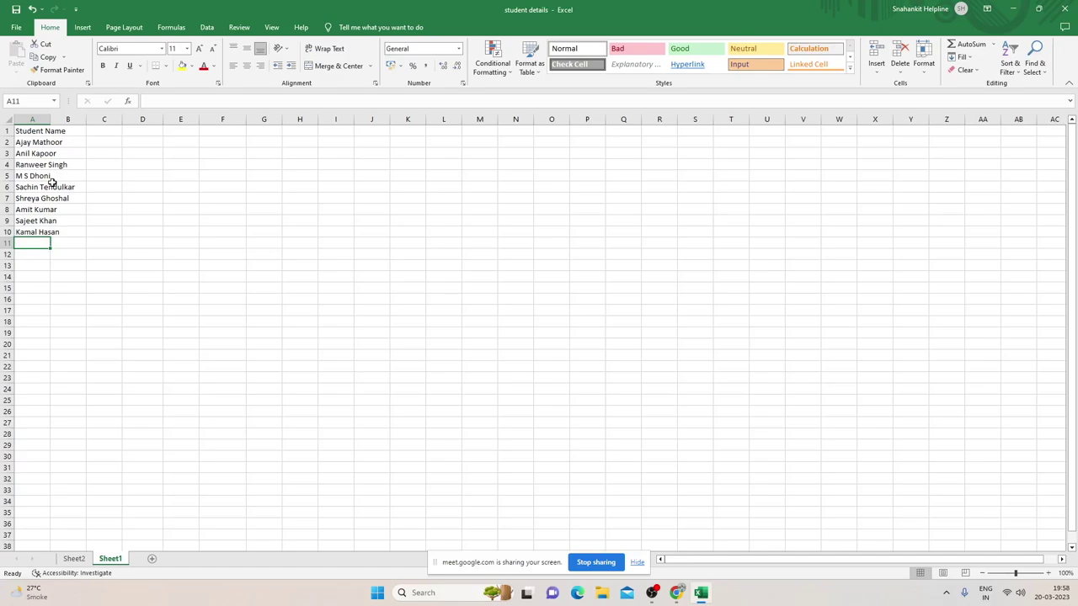
text(Priti )
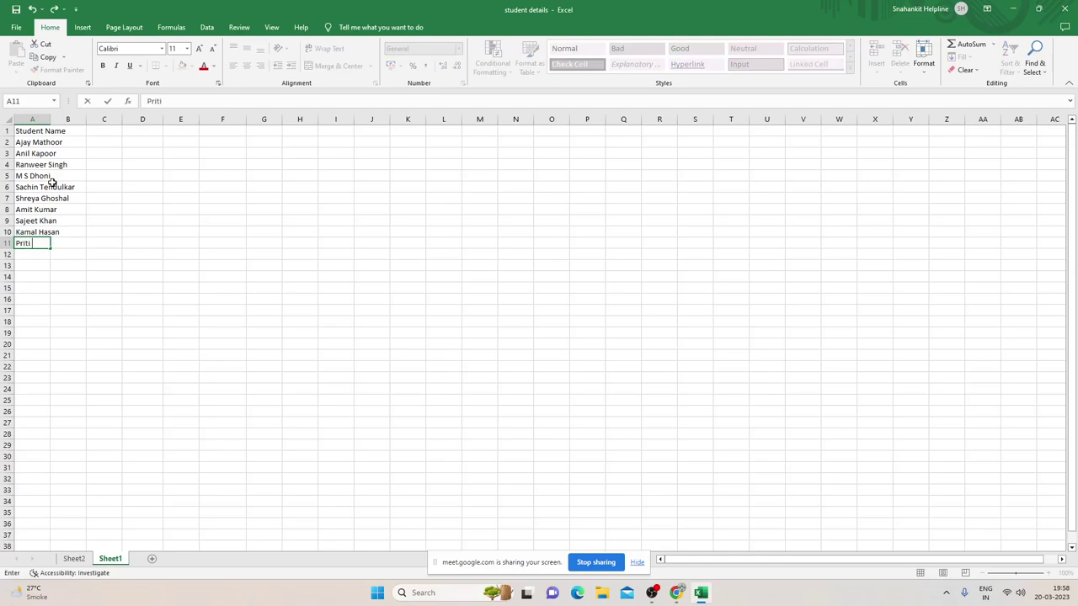
text(Sinha)
Enter subject headers English, Economics, Hindi, History and Science in B1:F1.
key(ctrl+Home)
key(Right)
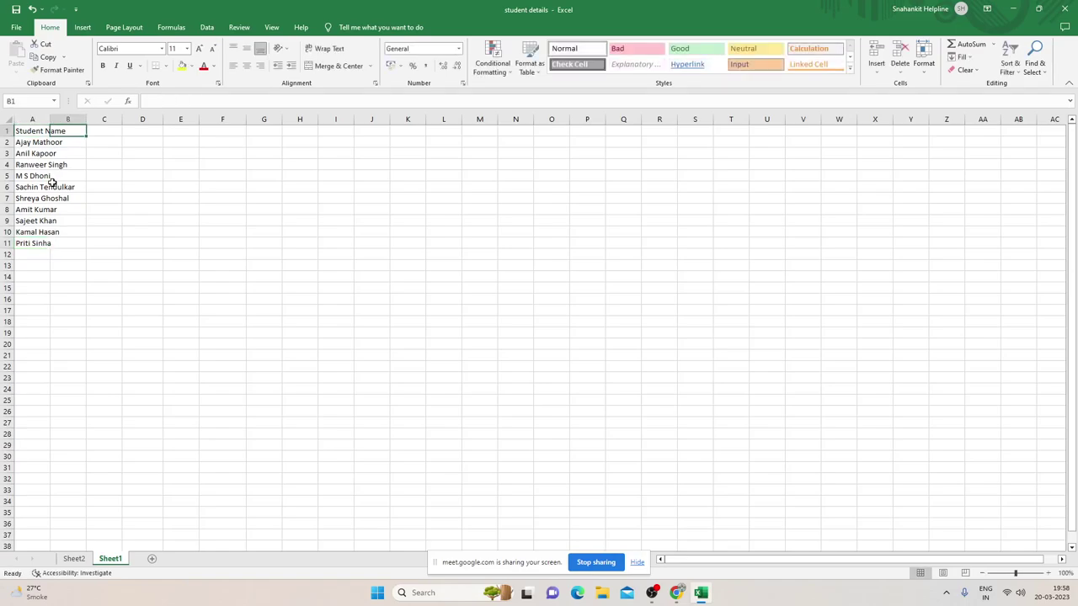
text(En)
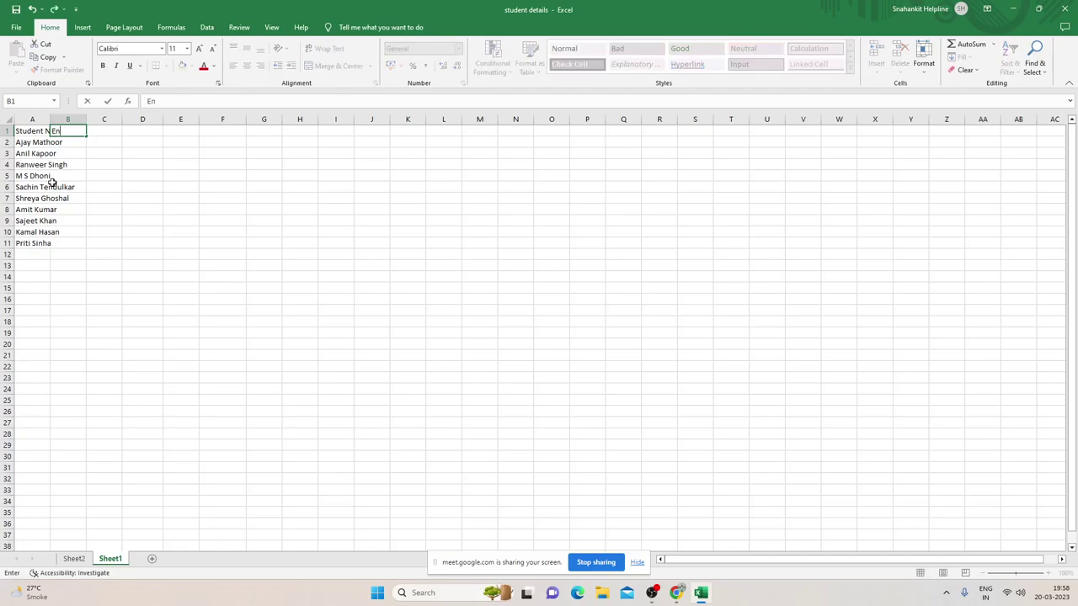
text(glish)
key(Tab)
text(E)
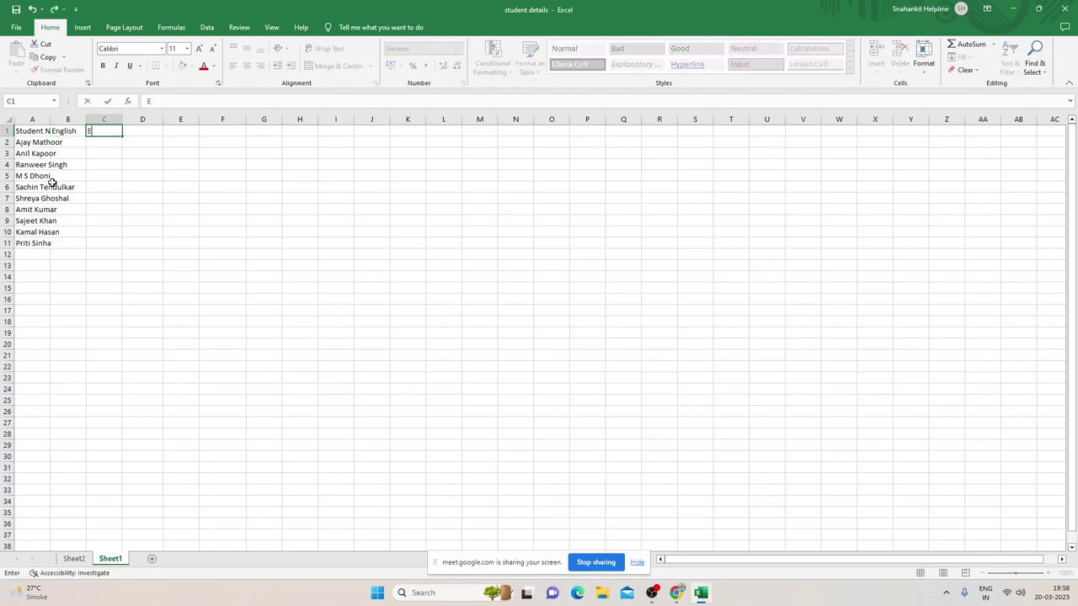
text(conomics)
key(Tab)
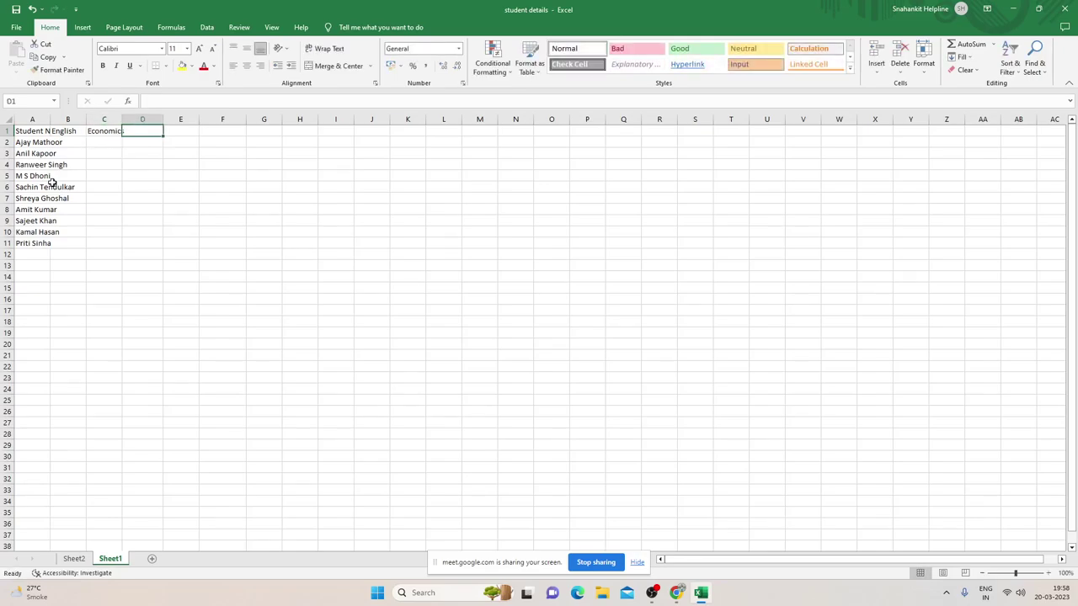
text(Hindi)
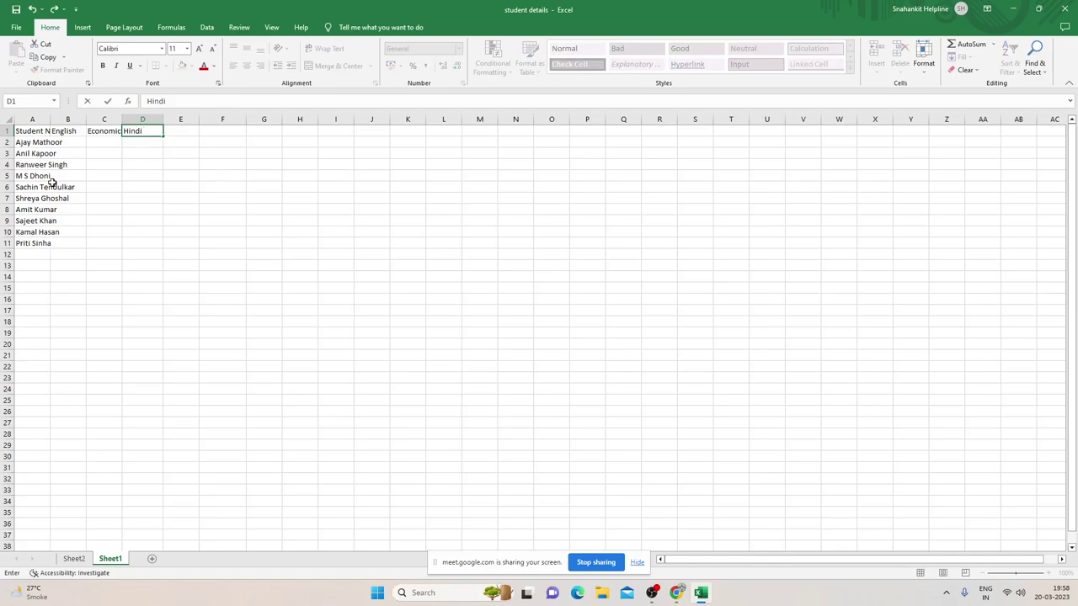
key(Tab)
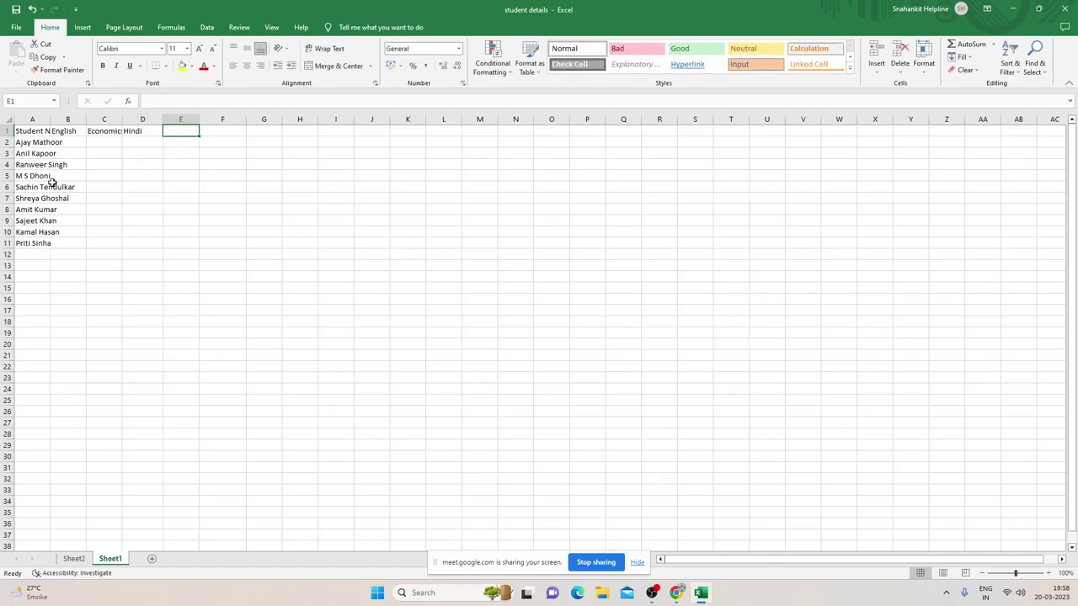
text(History)
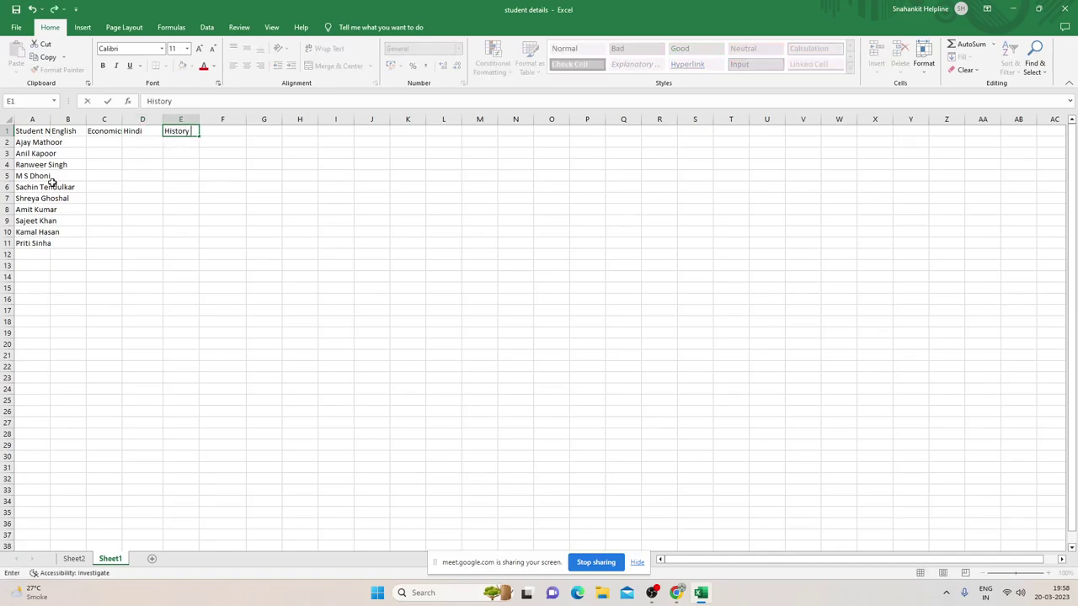
key(Tab)
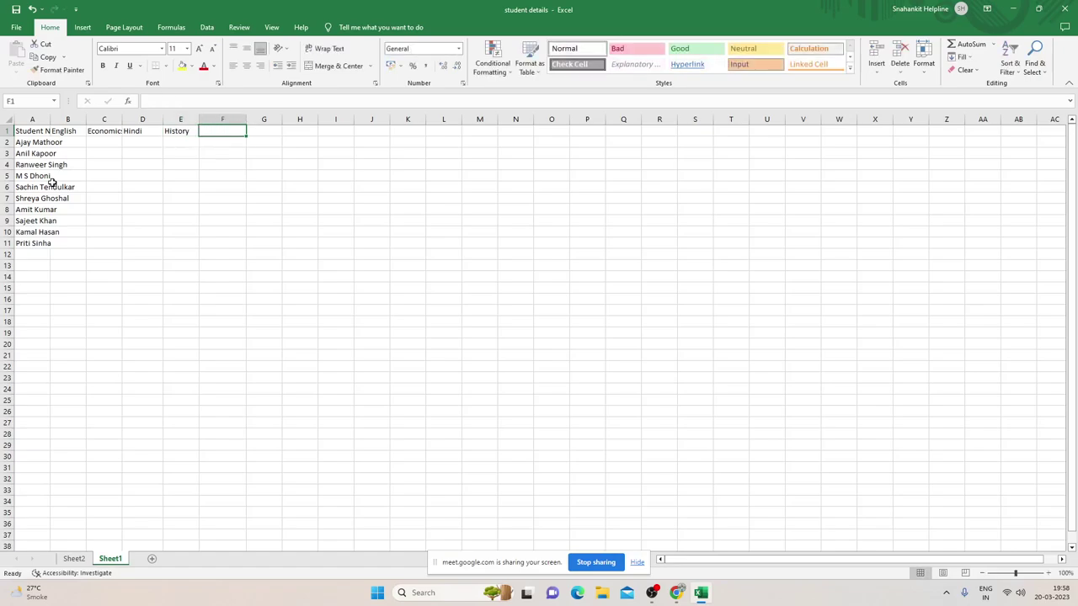
text(S)
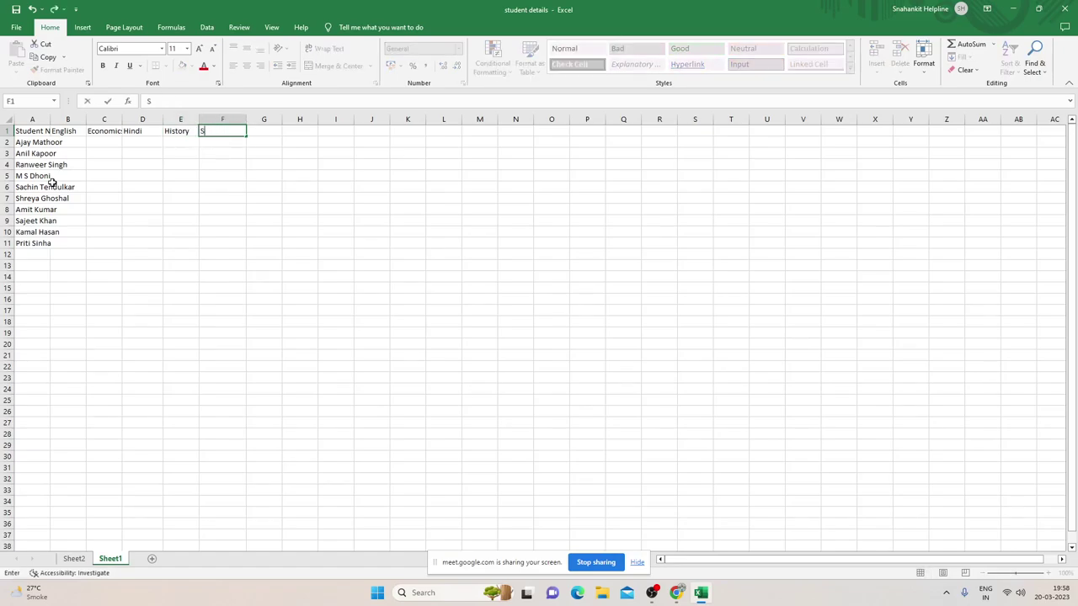
text(cie)
text(nce)
key(Return)
key(ctrl+Home)
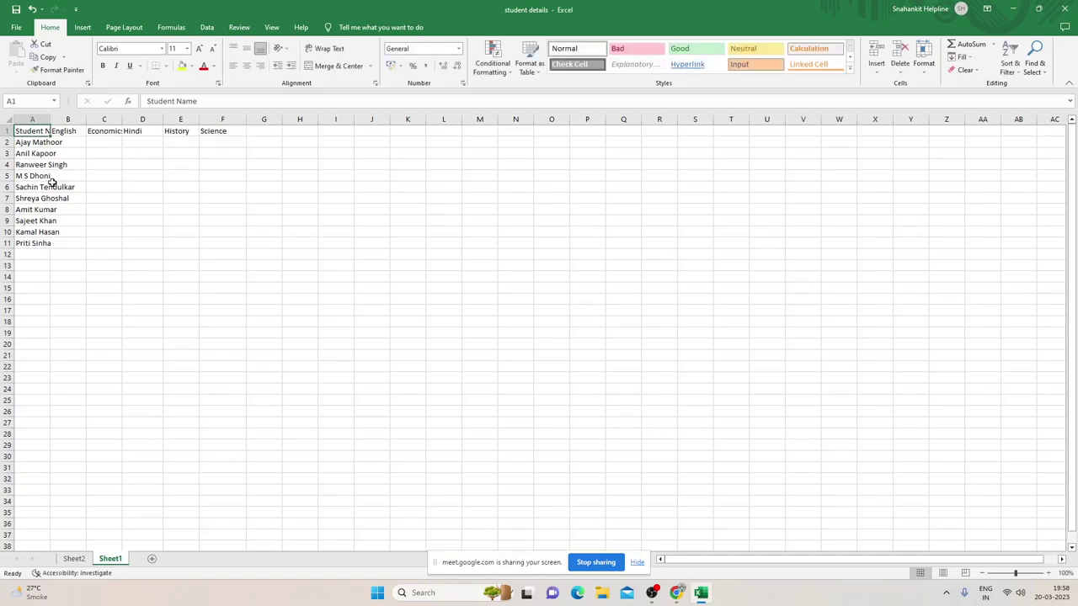
key(Right)
key(Right)
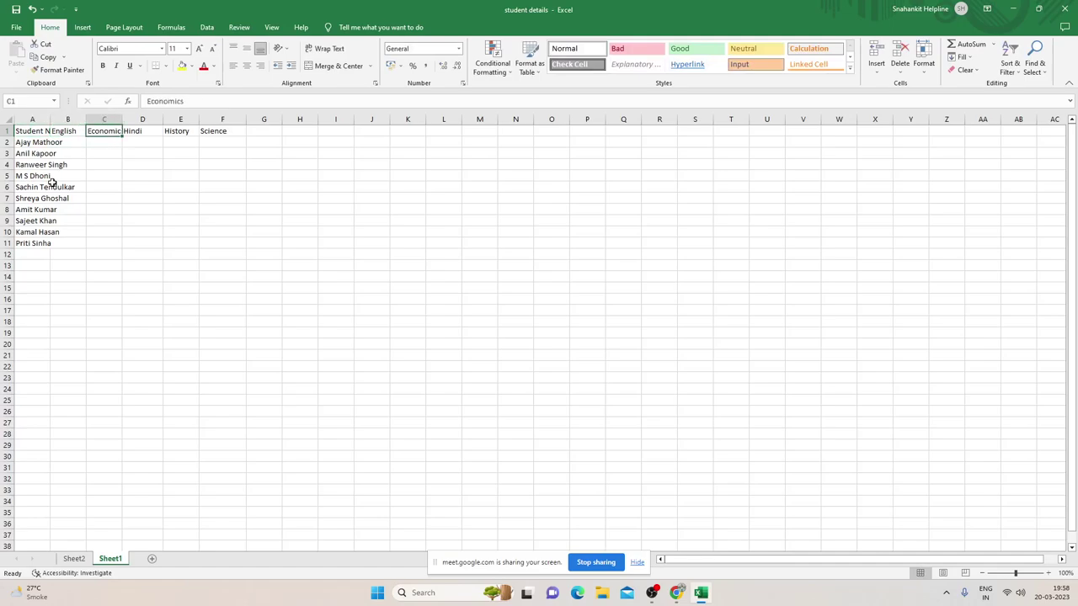
key(Right)
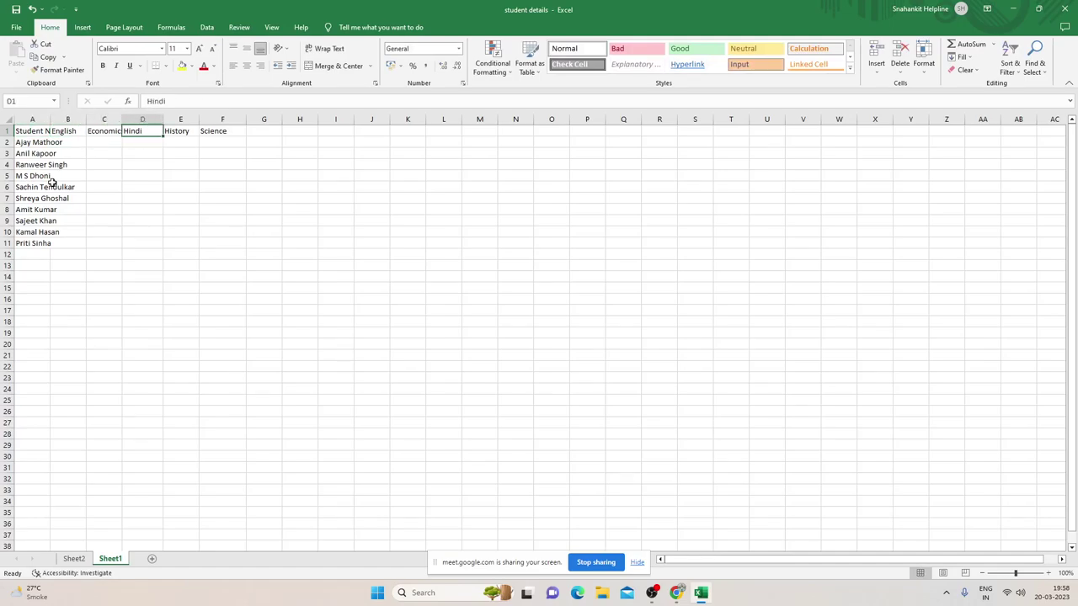
key(Right)
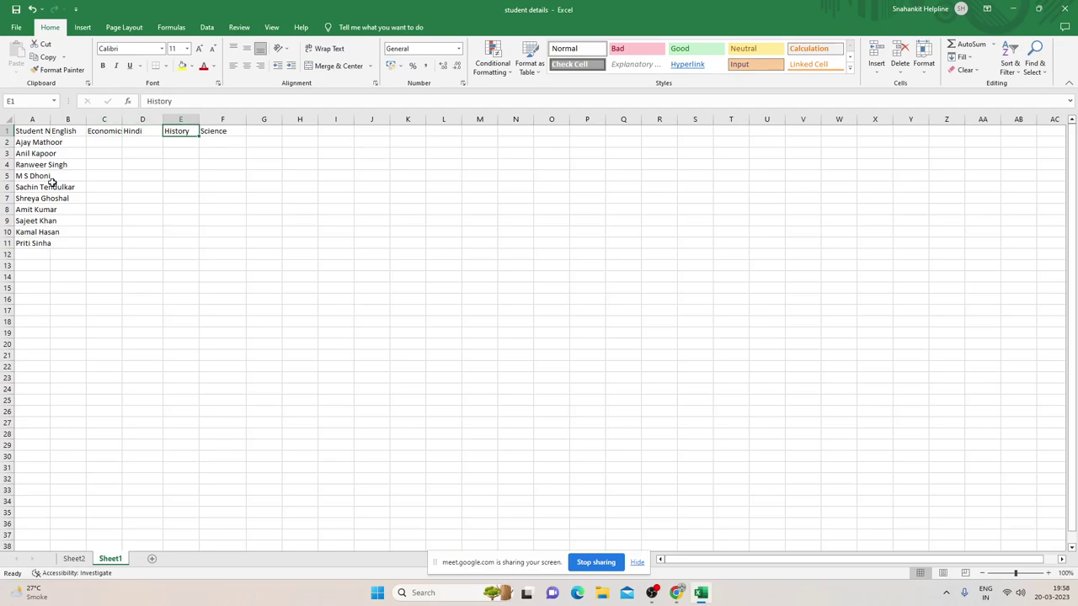
key(Right)
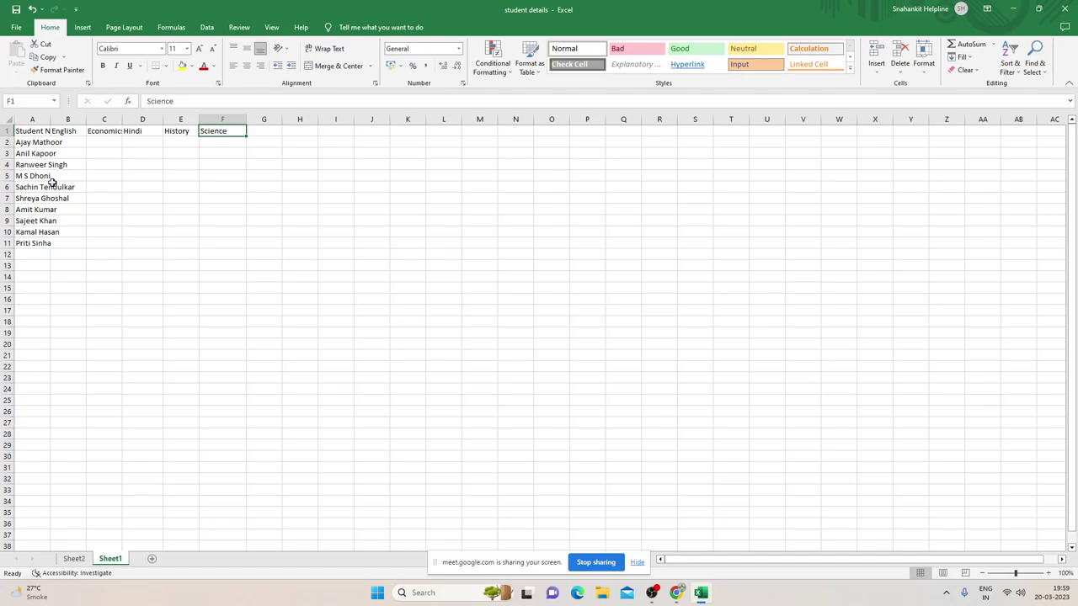
key(Left)
key(Left)
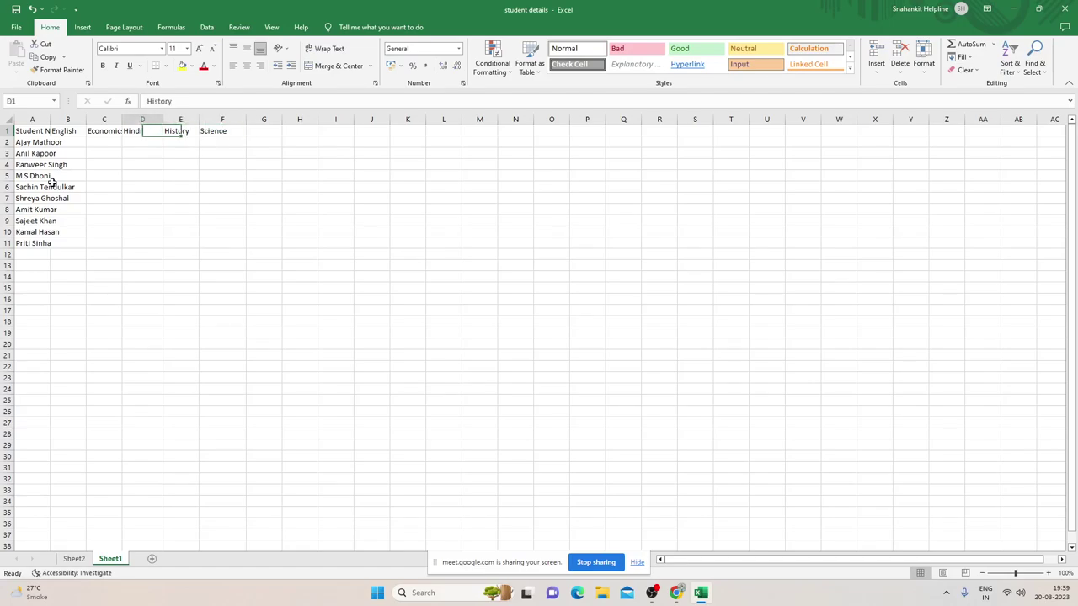
key(Left)
key(Left)
key(Down)
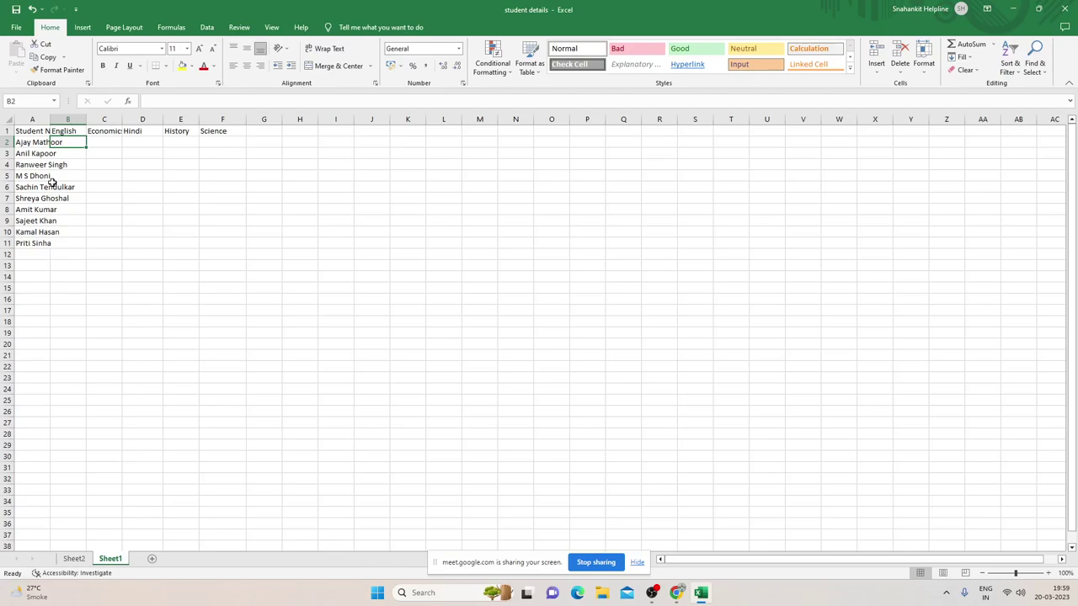
Enter =RANDBETWEEN(50,99) in B2 as the first English mark.
text(=)
text(ran)
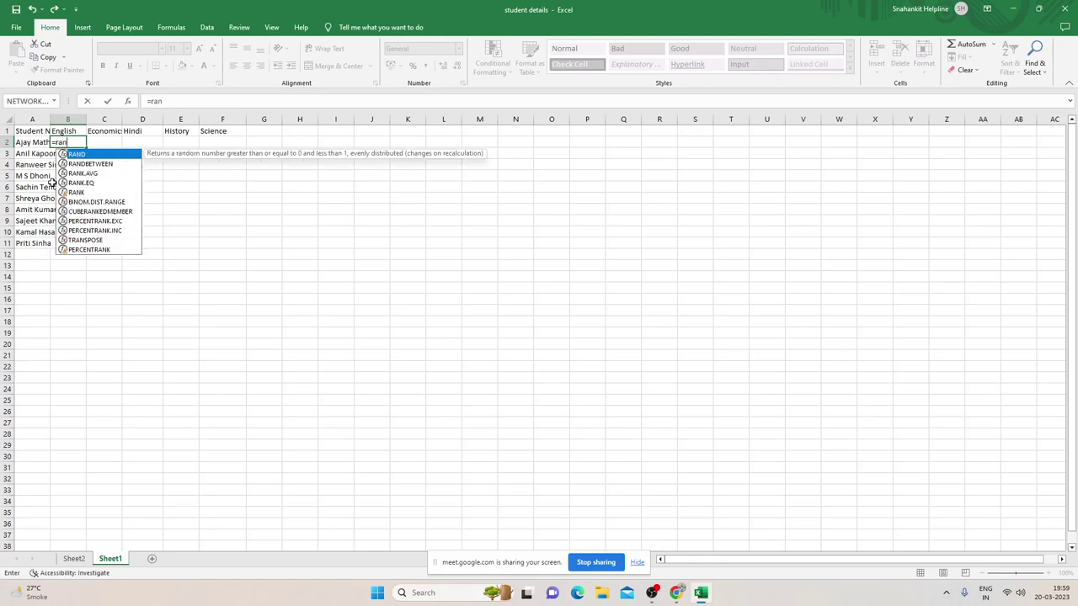
text(dbetwe)
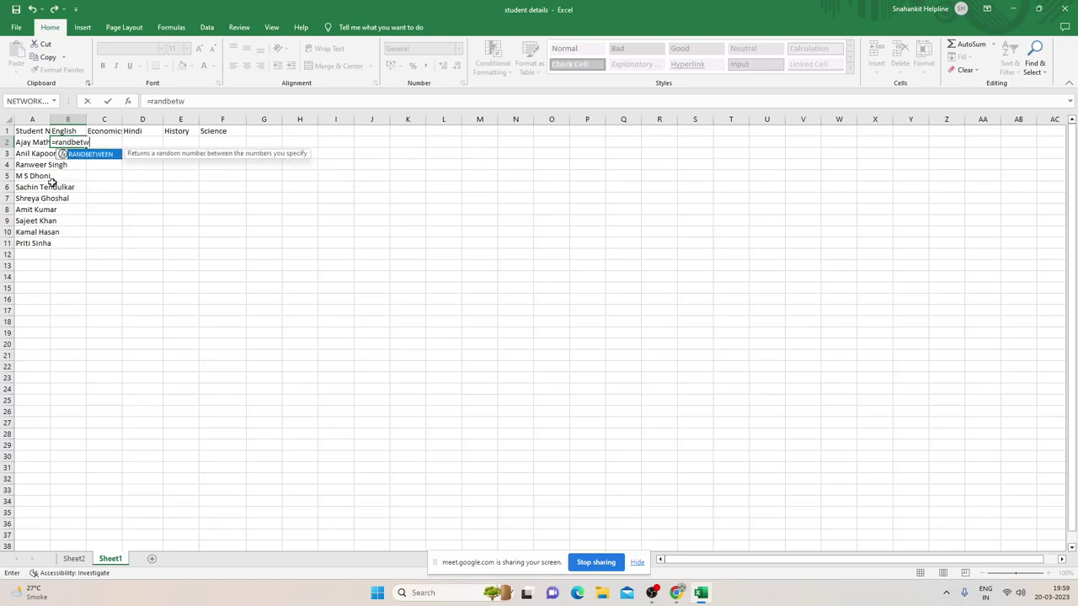
text(en()
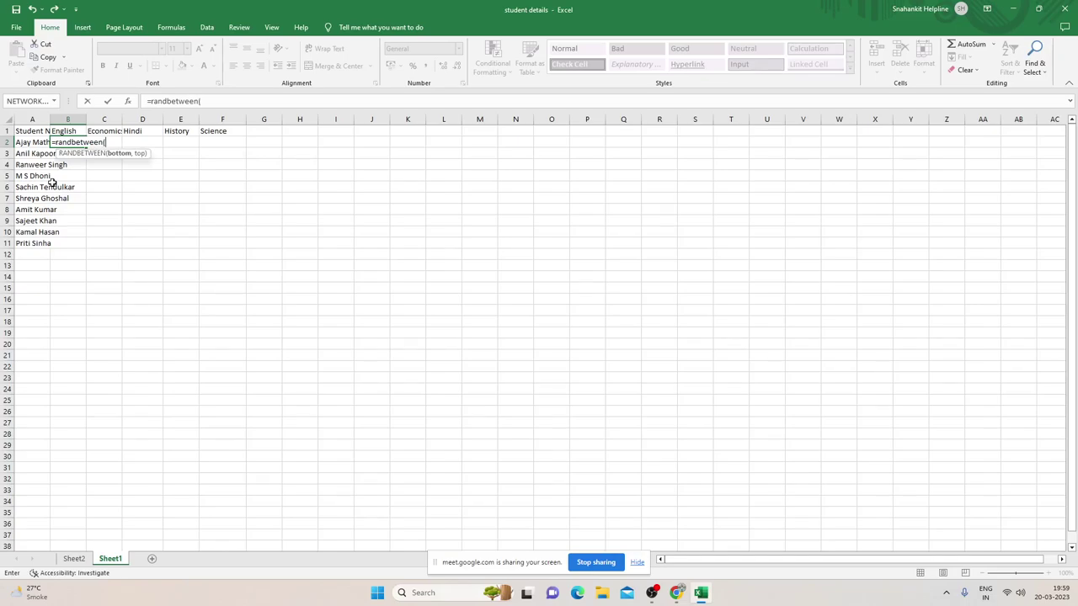
text(%)
key(BackSpace)
text(50)
text(,)
text(99))
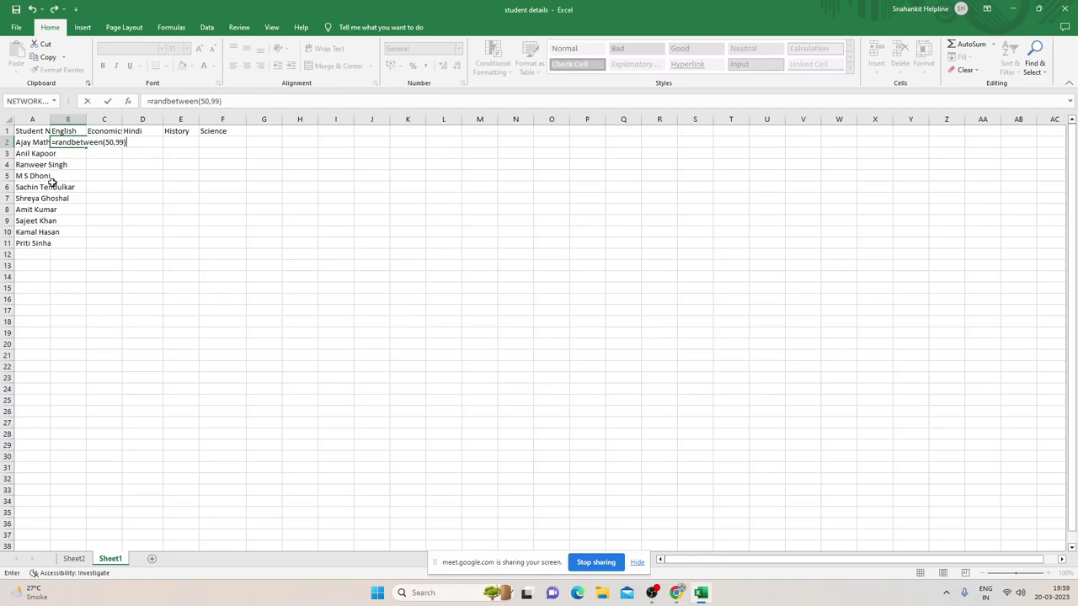
key(ctrl+Return)
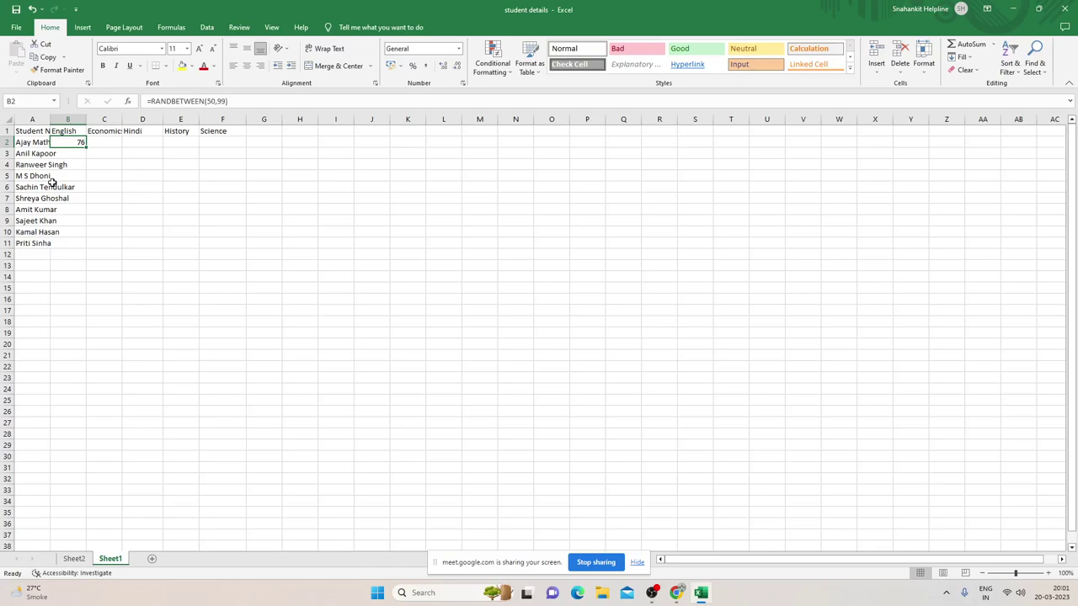
Copy the B2 formula and paste it across the whole marks range B2:F11.
key(ctrl+c)
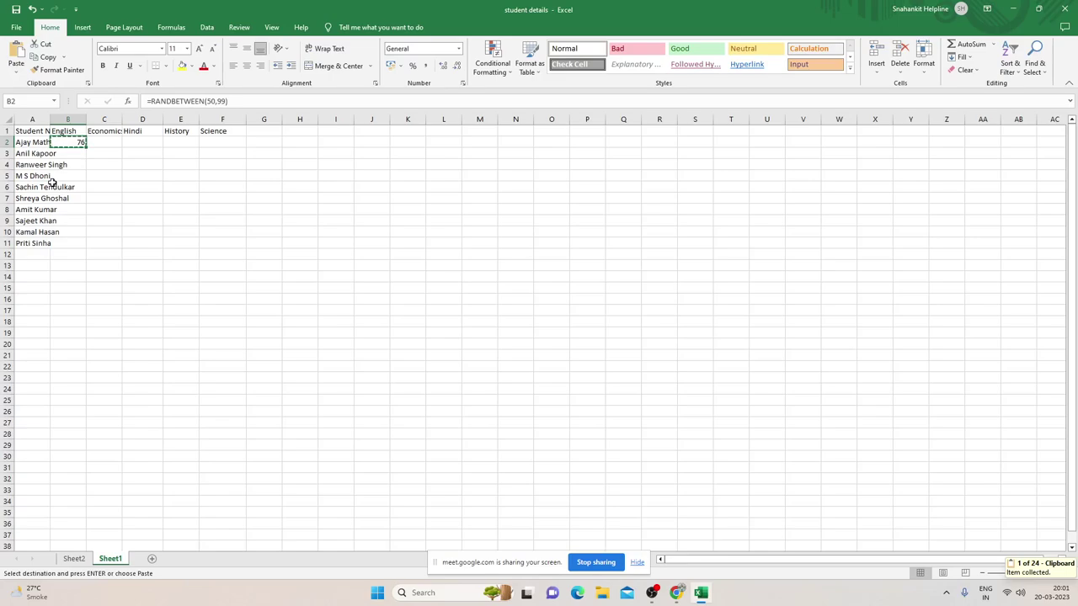
key(F5)
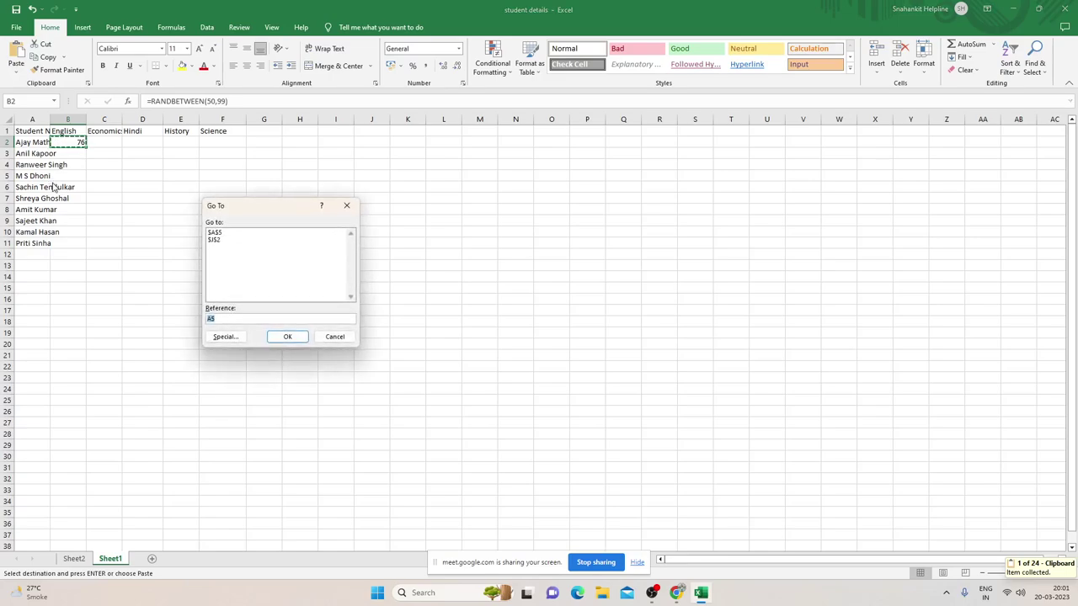
text(B)
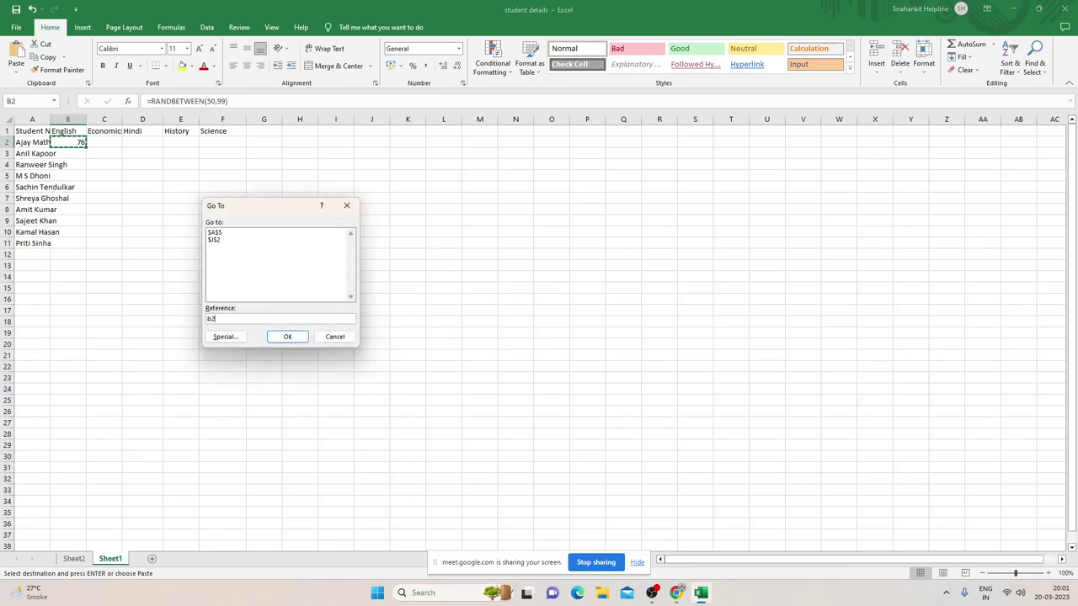
text(b)
text(11)
key(Return)
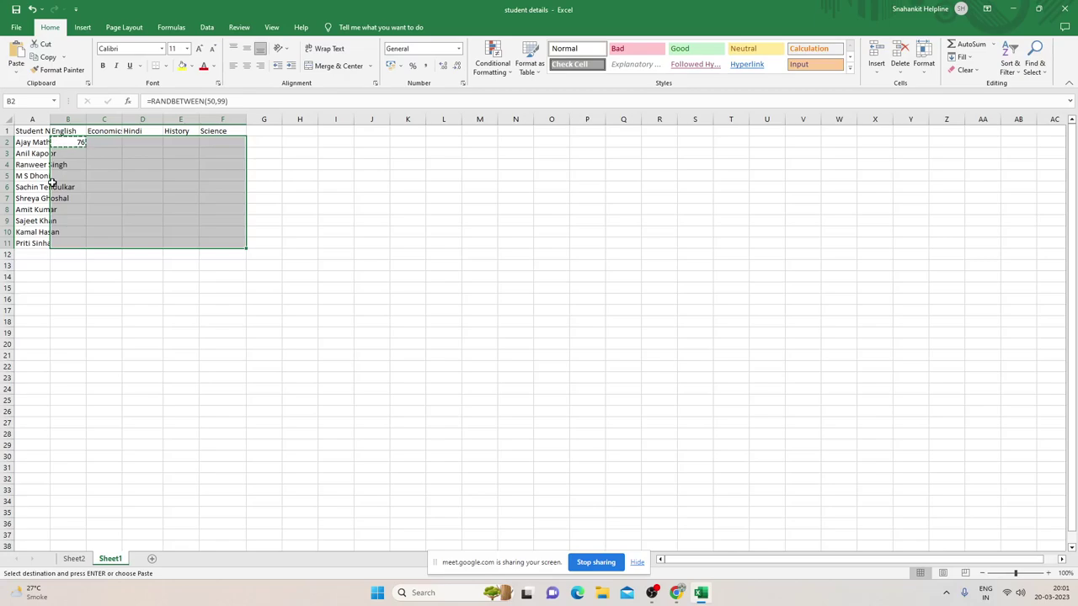
key(ctrl+v)
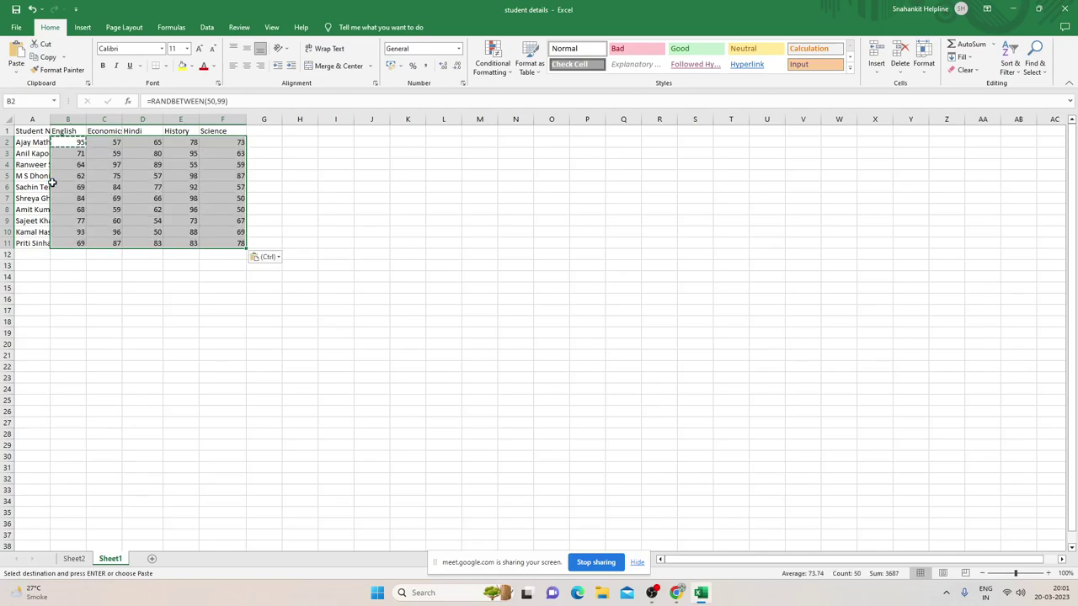
key(Down)
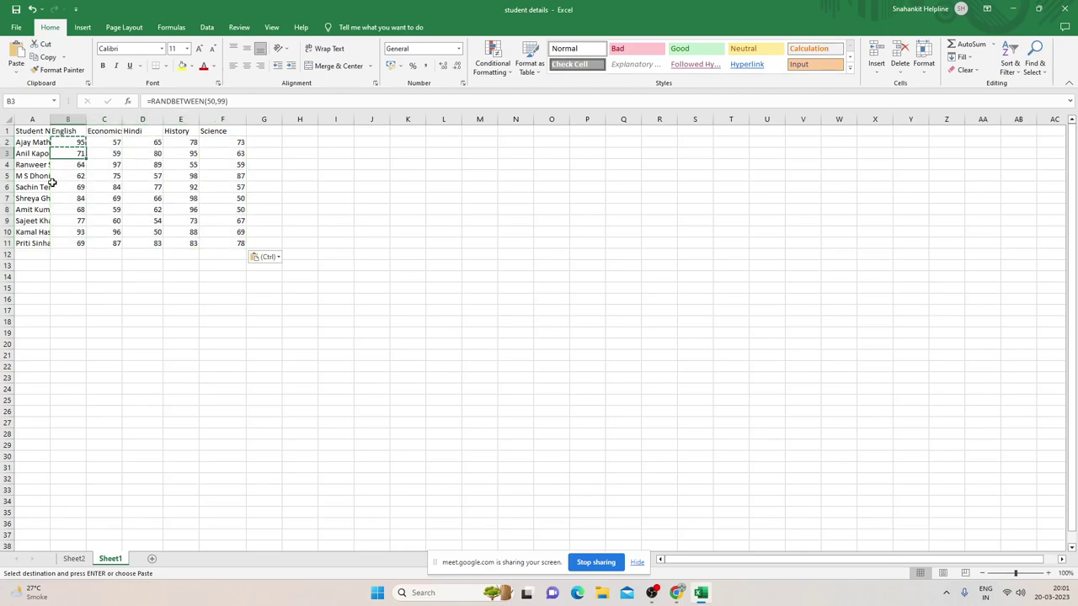
key(Down)
key(Down)
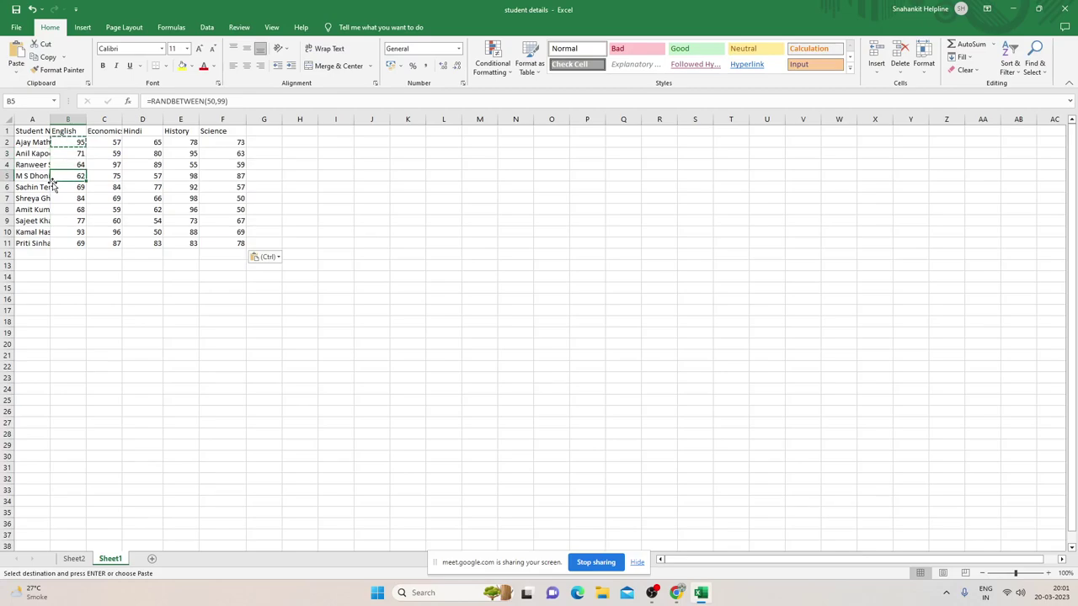
key(Down)
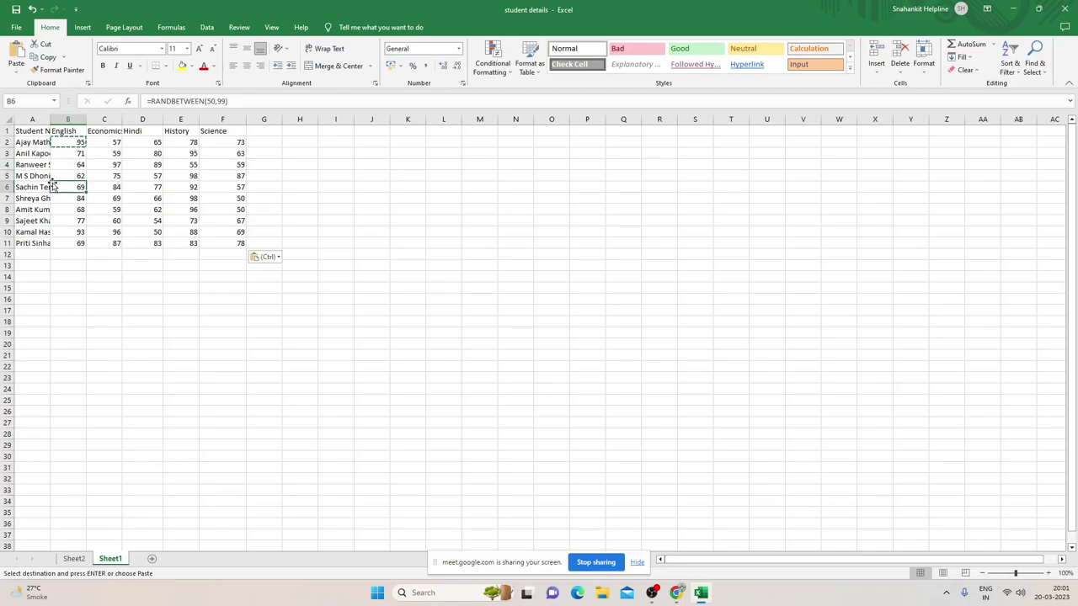
key(Down)
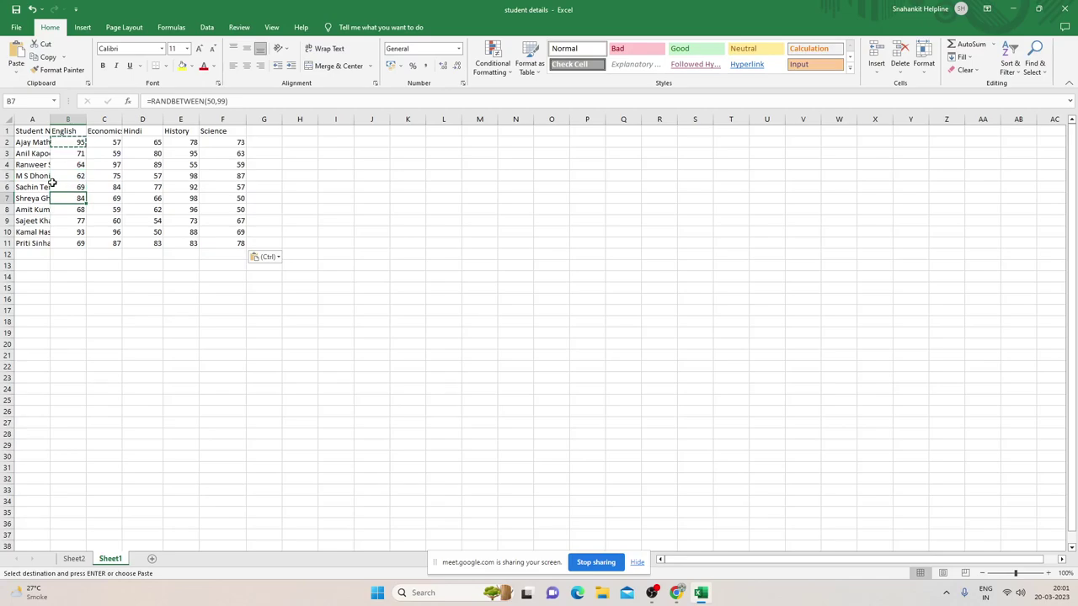
key(Right)
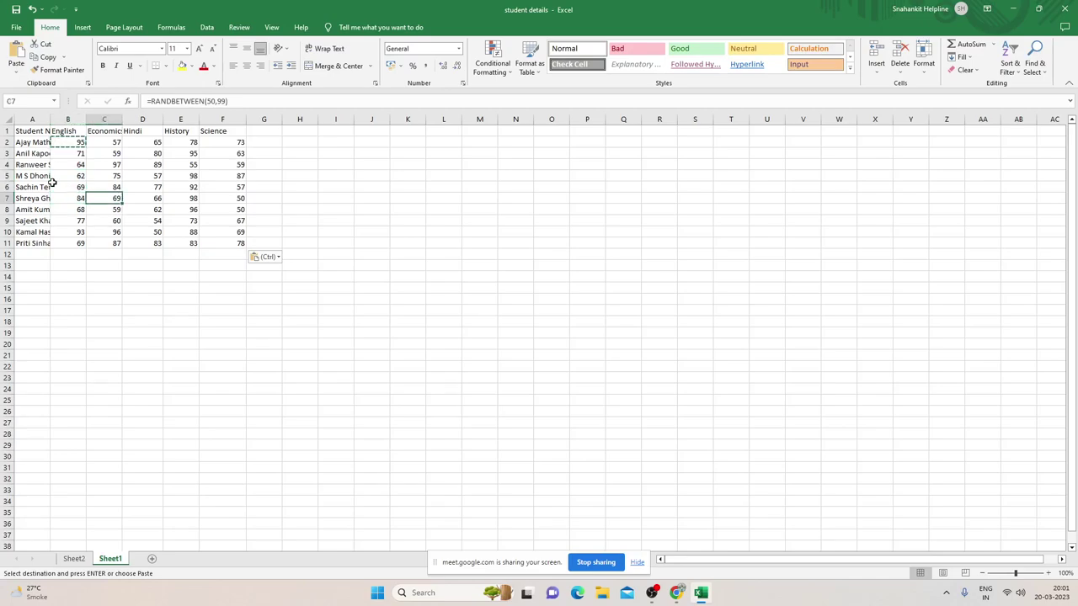
key(Right)
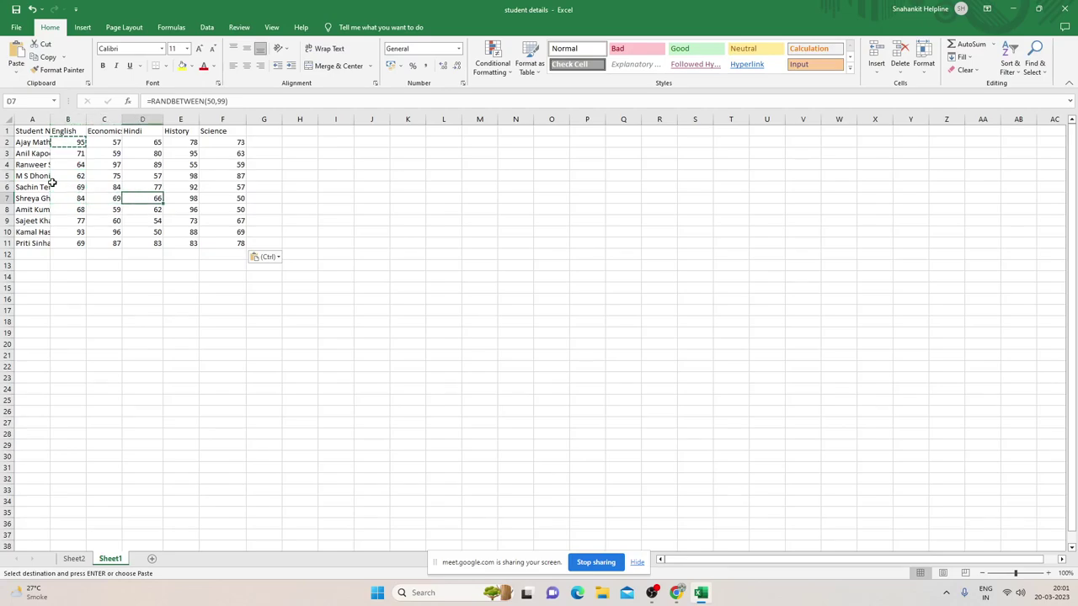
key(Right)
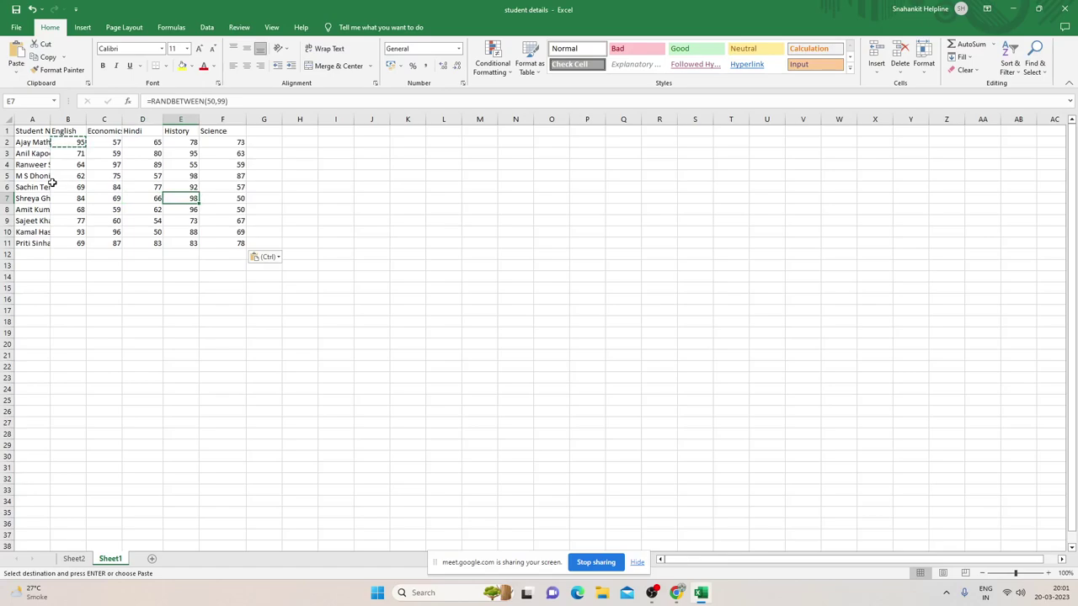
key(Home)
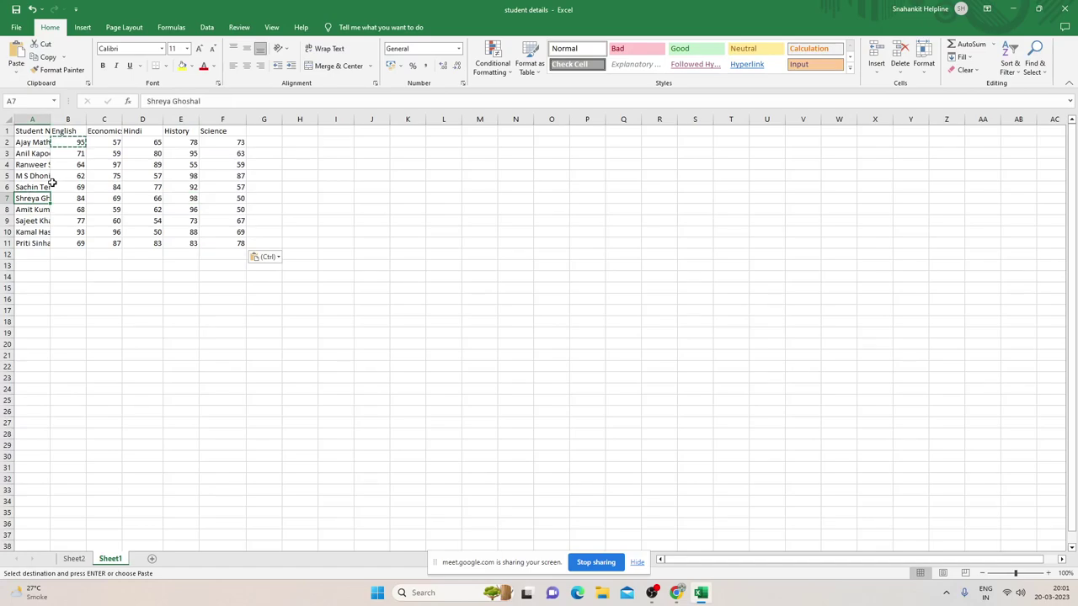
key(Right)
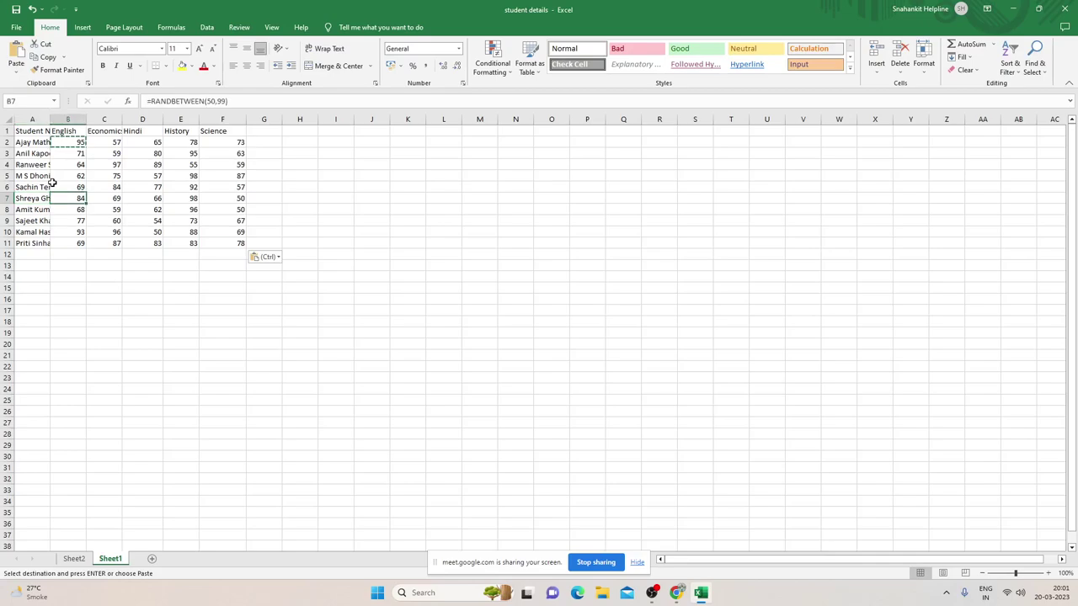
key(Right)
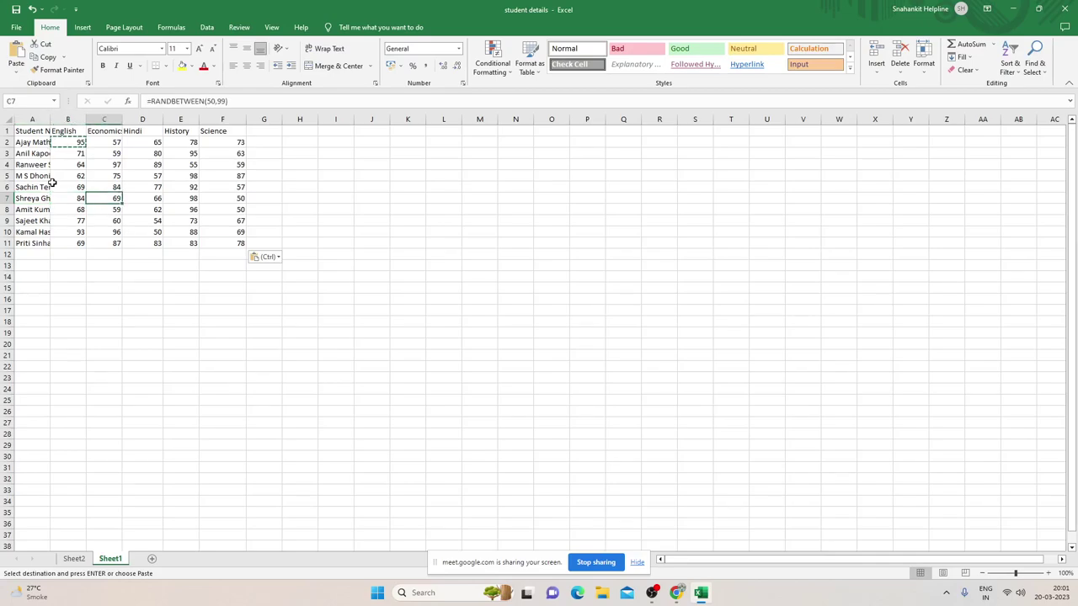
key(Right)
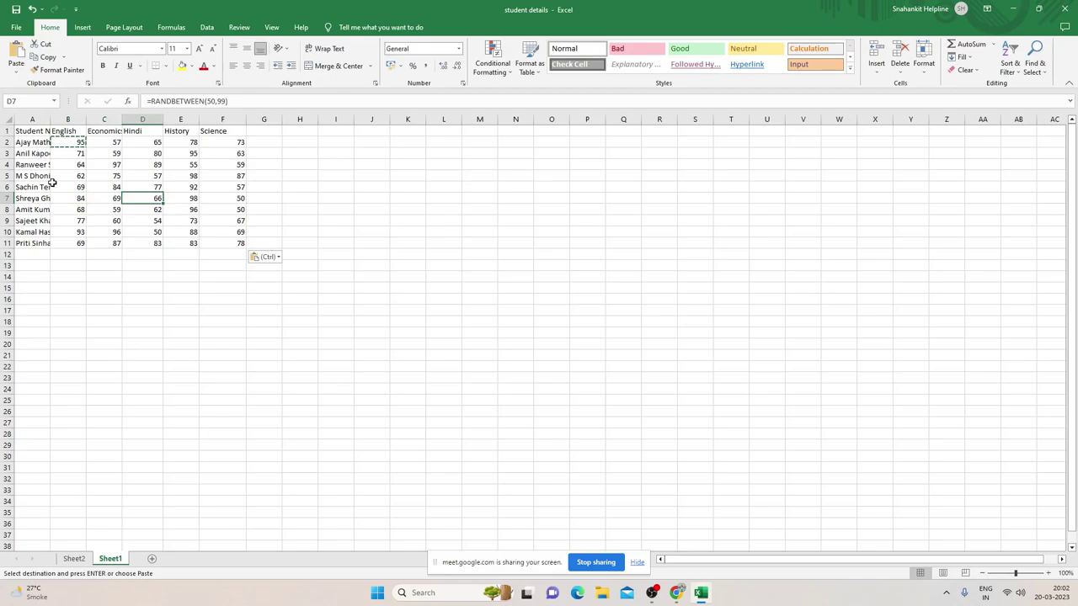
key(Right)
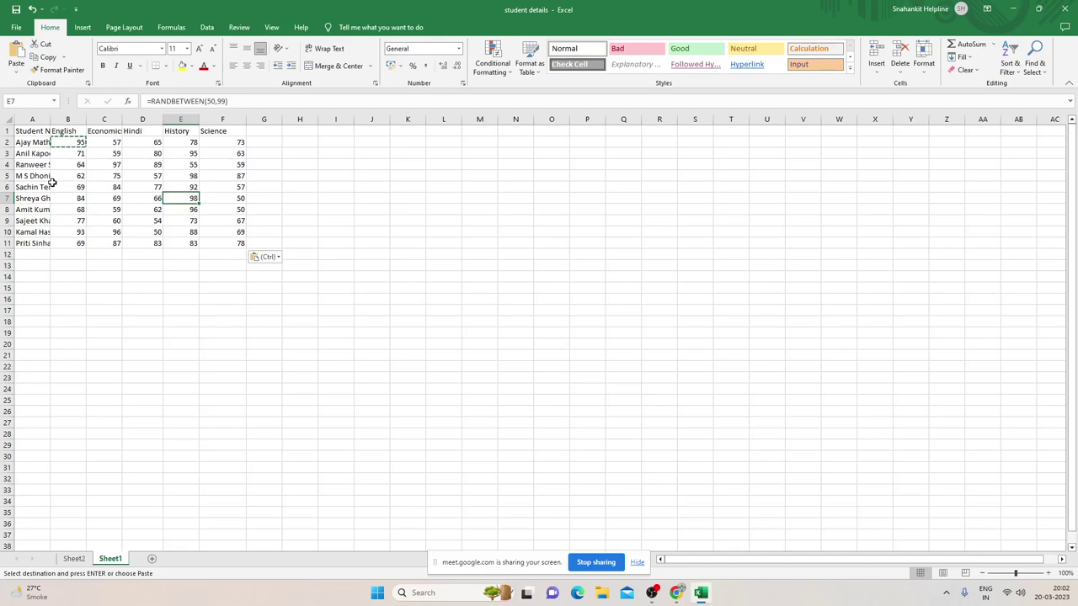
key(Right)
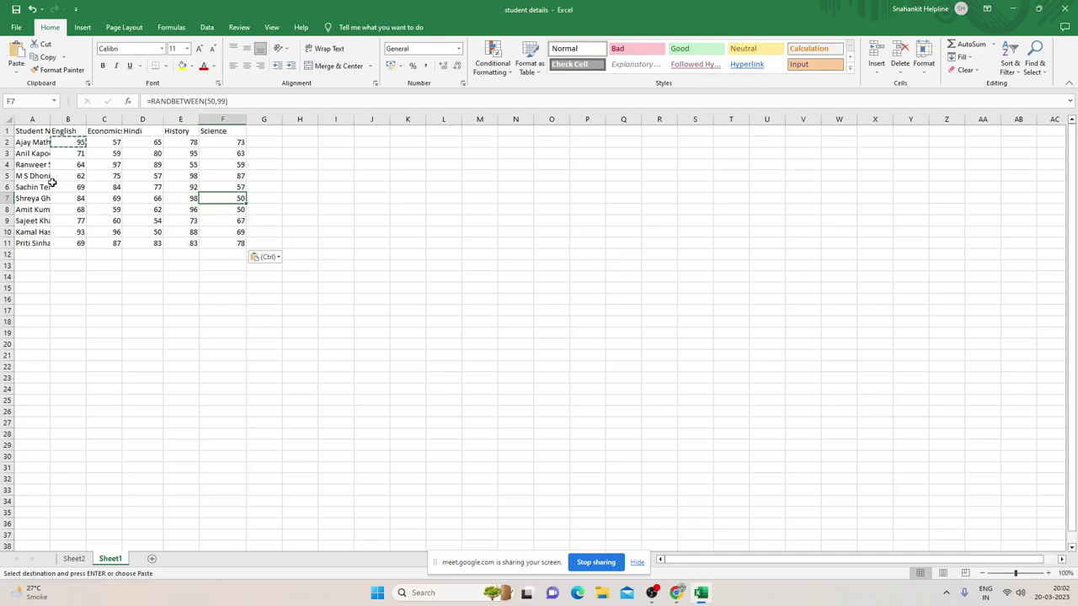
key(Right)
key(Left)
key(Left)
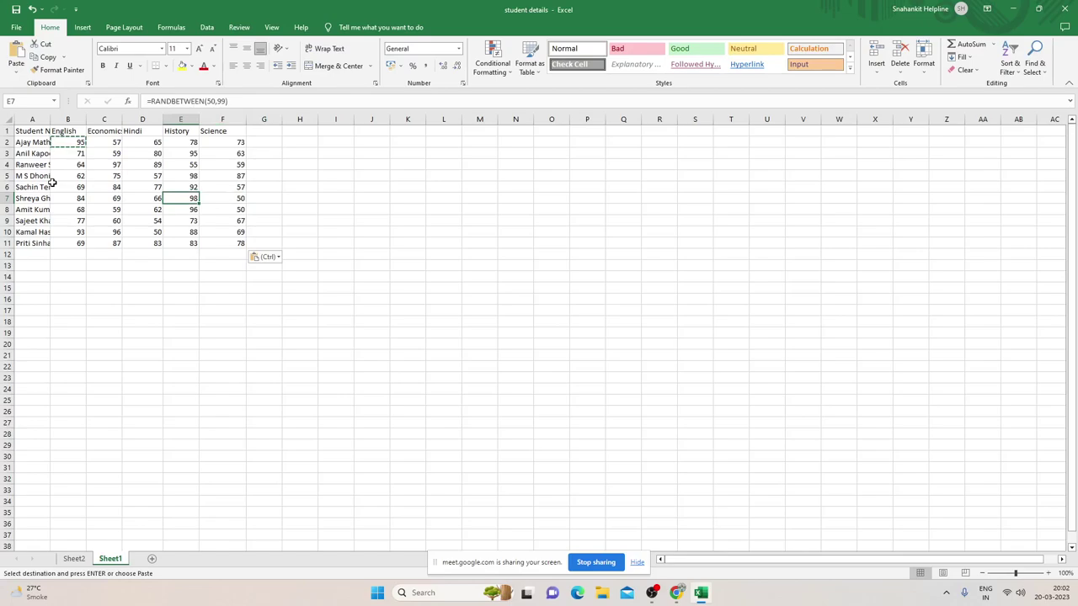
key(ctrl+Up)
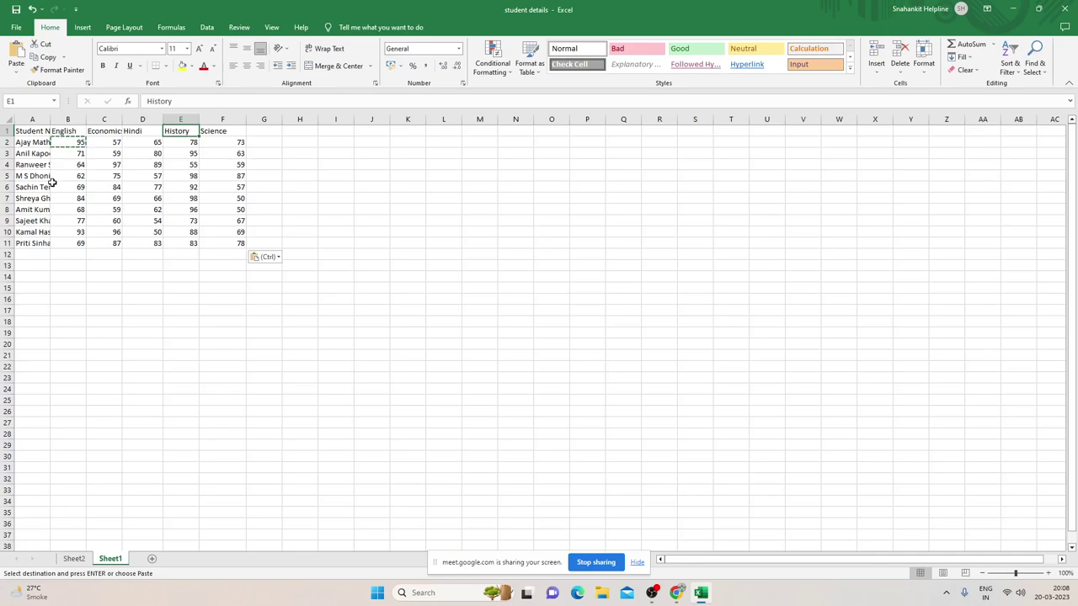
From E3, select and copy the whole marks table A1:F11, then bring up its context menu.
key(Down)
key(Down)
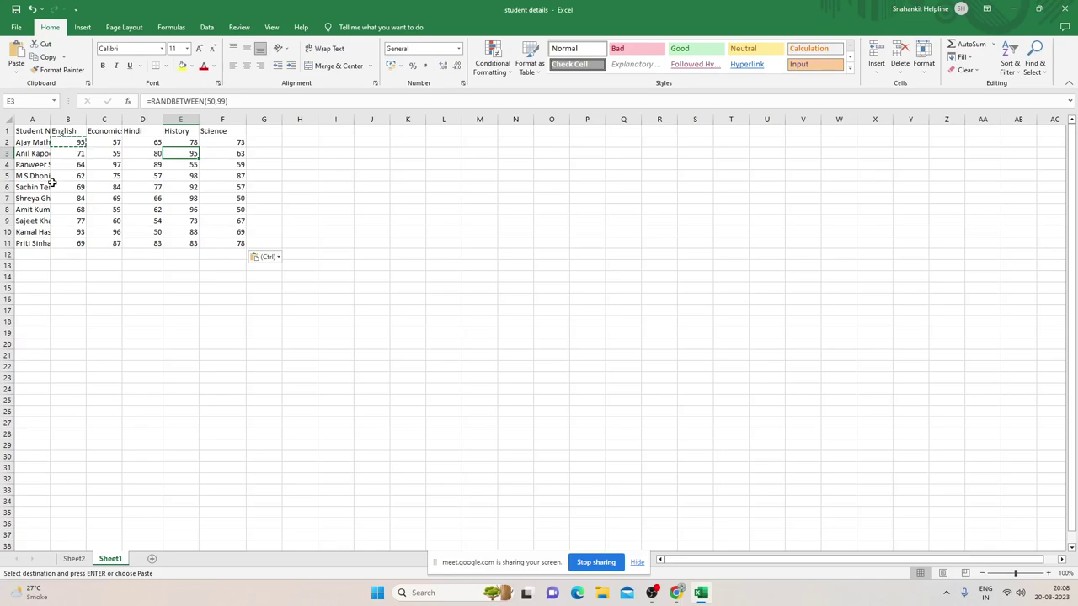
key(ctrl+a)
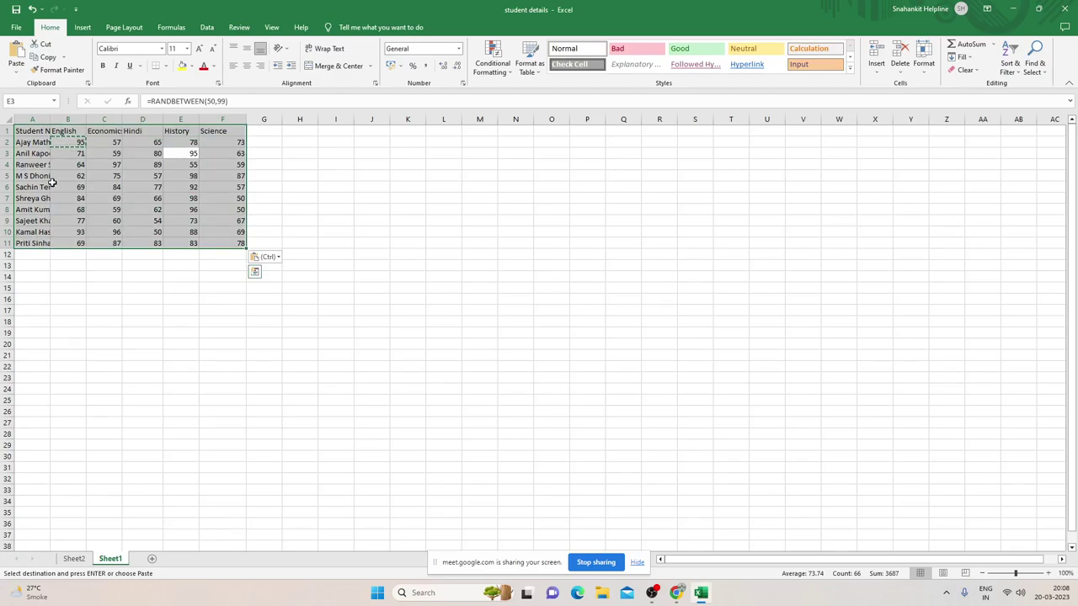
key(ctrl+c)
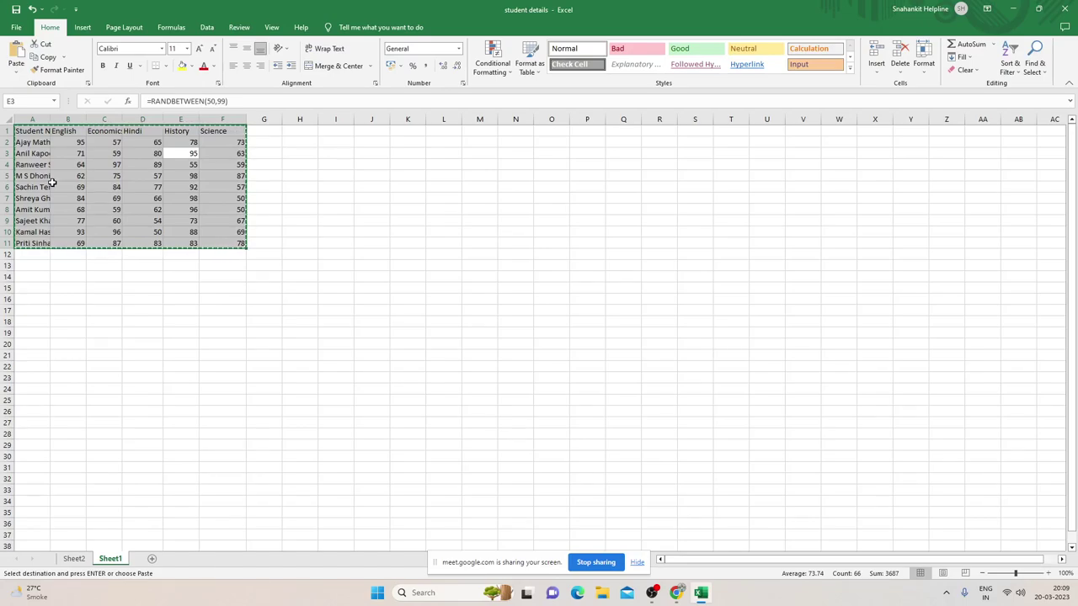
key(shift+F10)
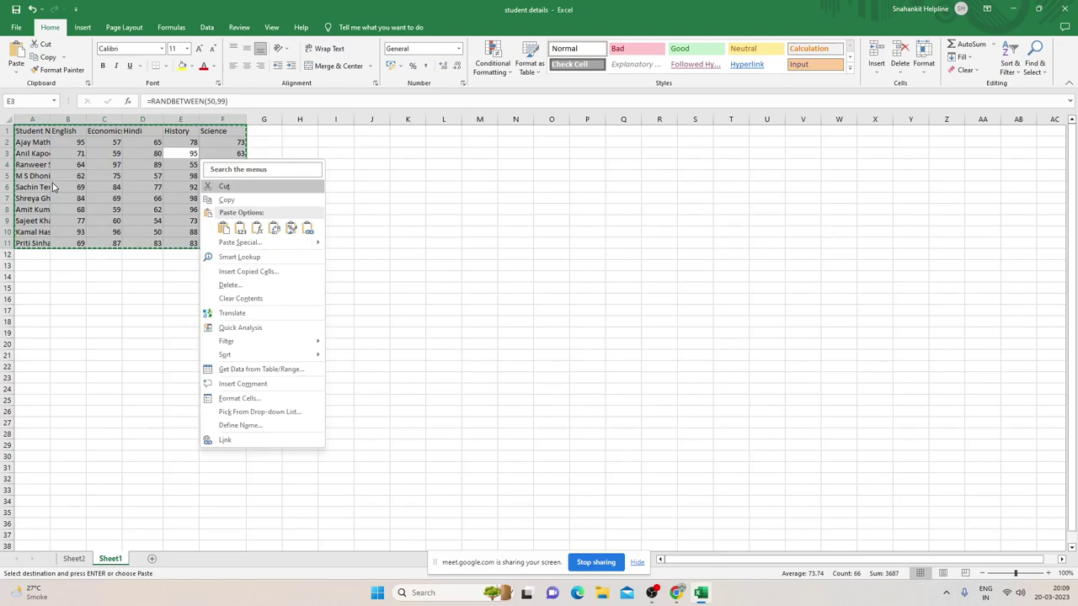
Choose Paste Special from the context menu.
key(Down)
key(Down)
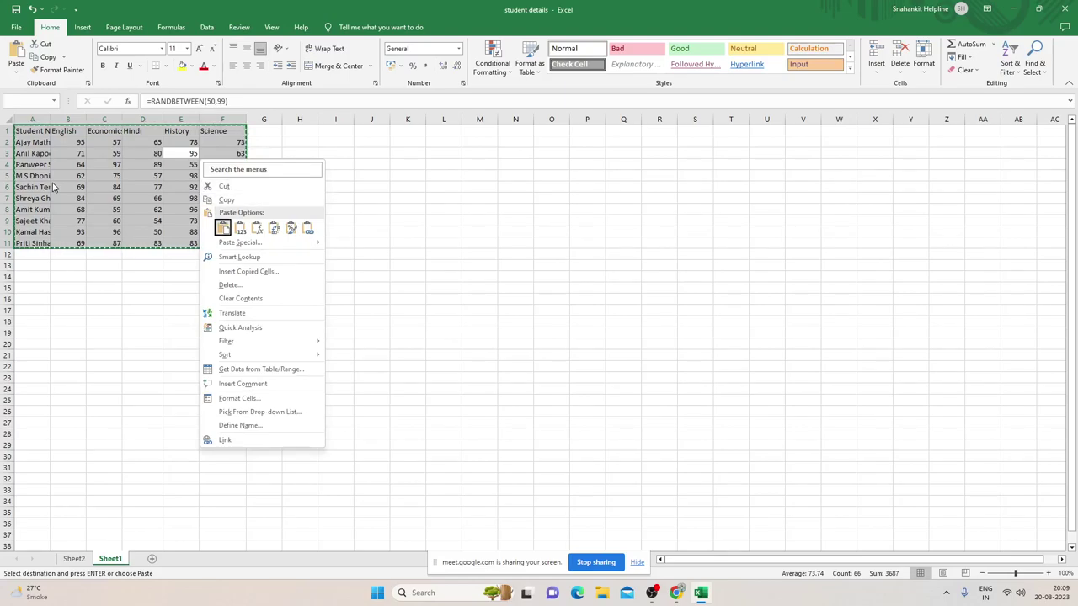
key(Down)
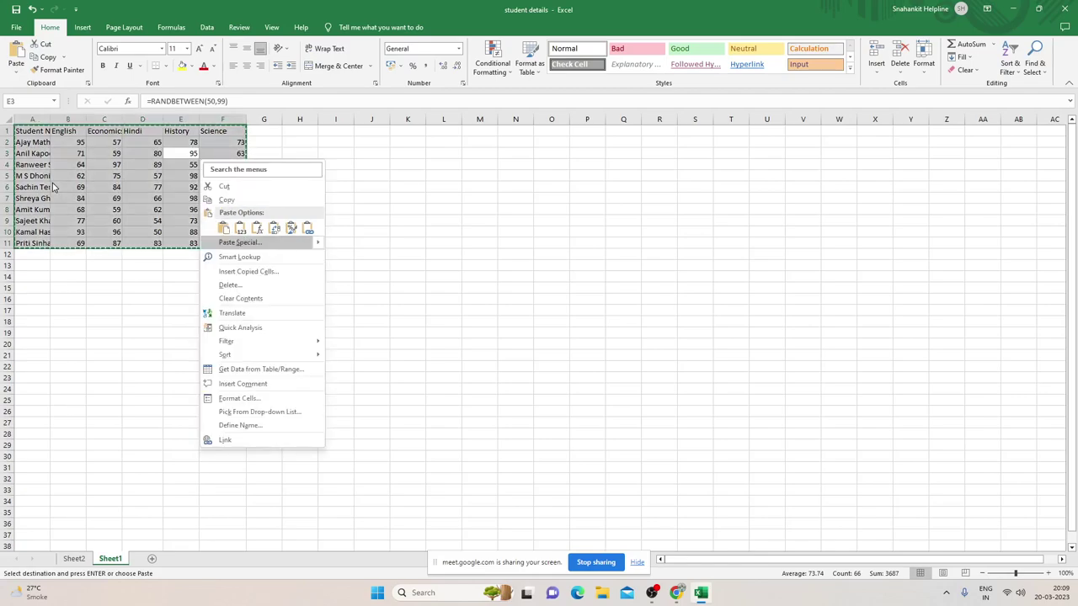
key(Return)
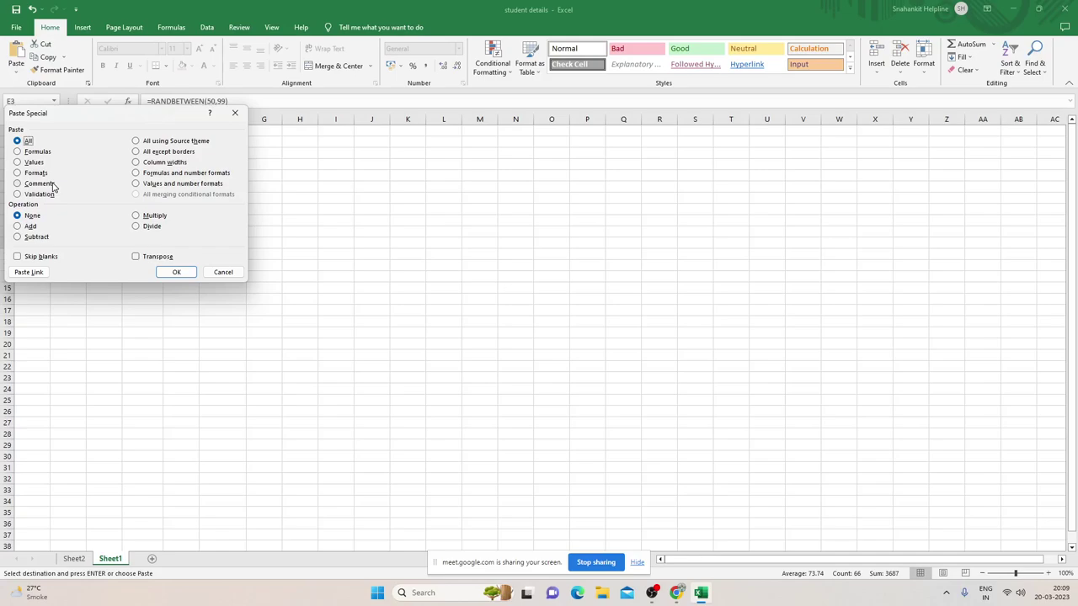
Paste the table over itself as Values so the RANDBETWEEN marks become fixed numbers.
key(f)
key(v)
key(t)
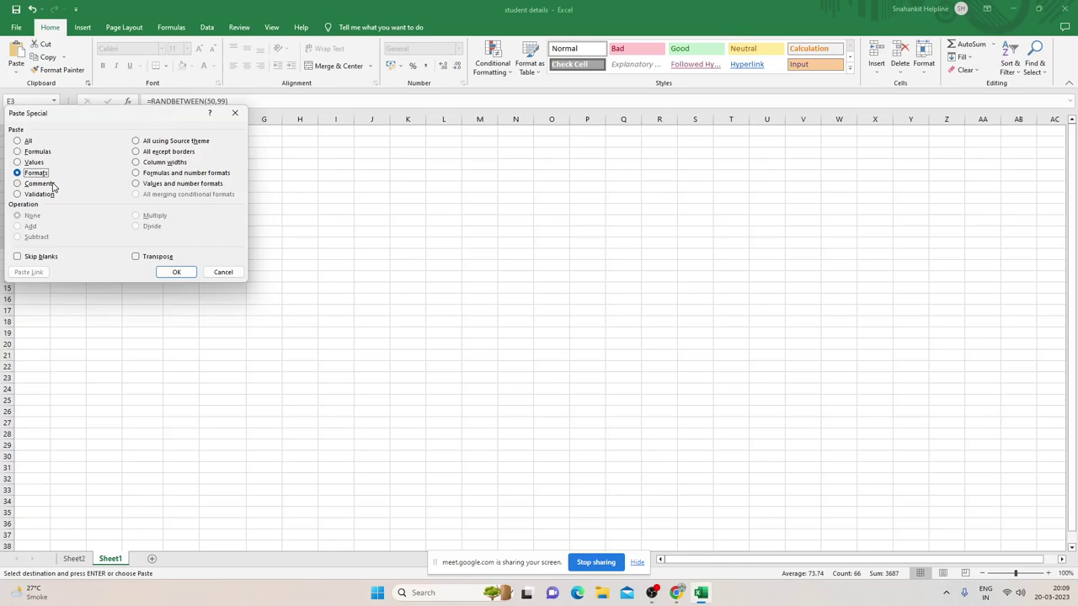
key(c)
key(n)
key(h)
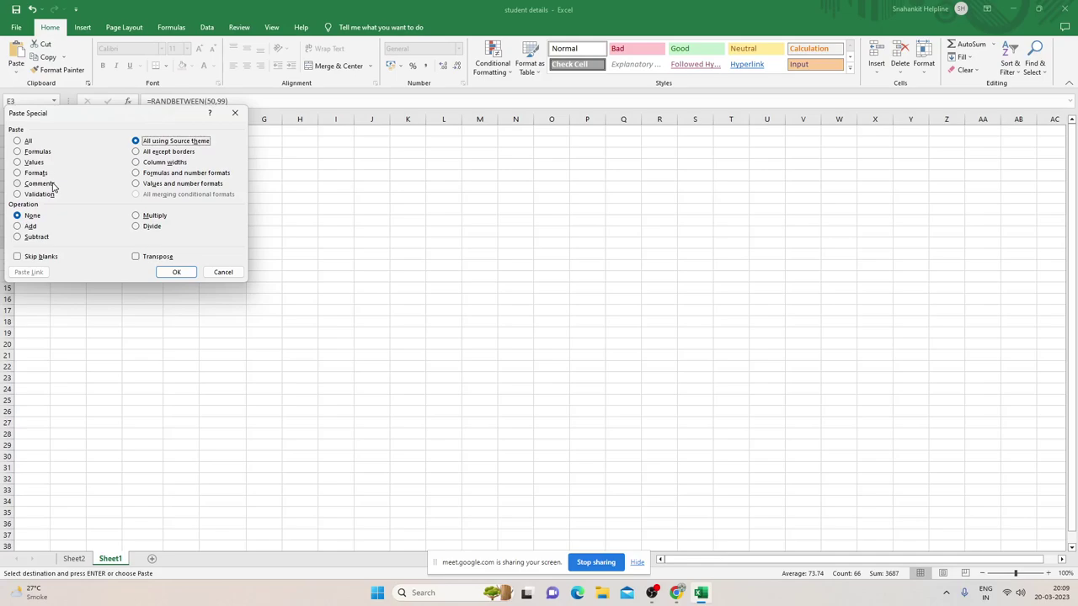
click(53, 185)
key(Up)
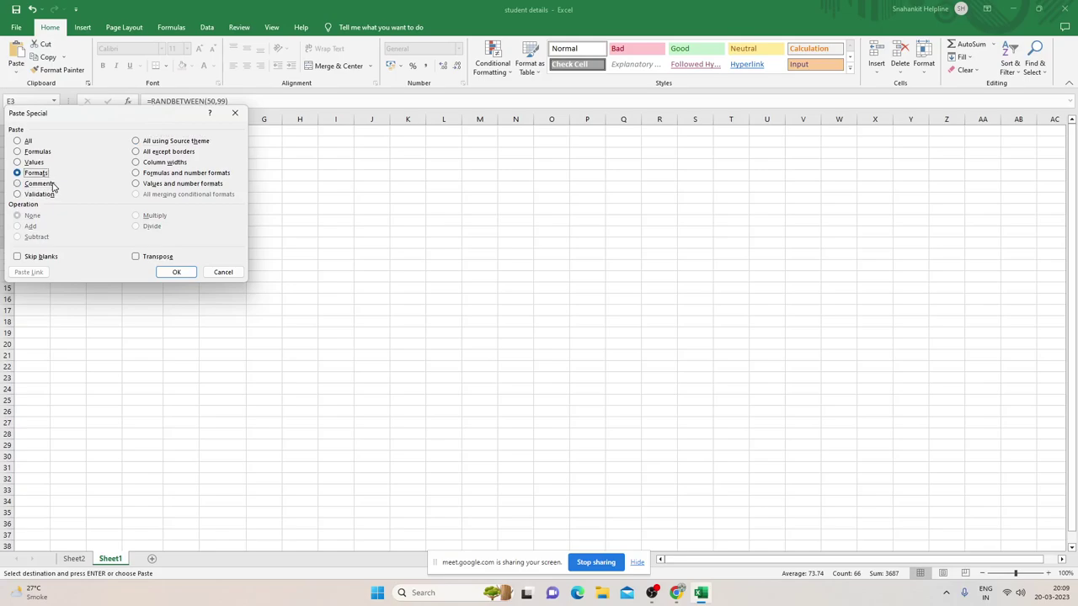
key(Up)
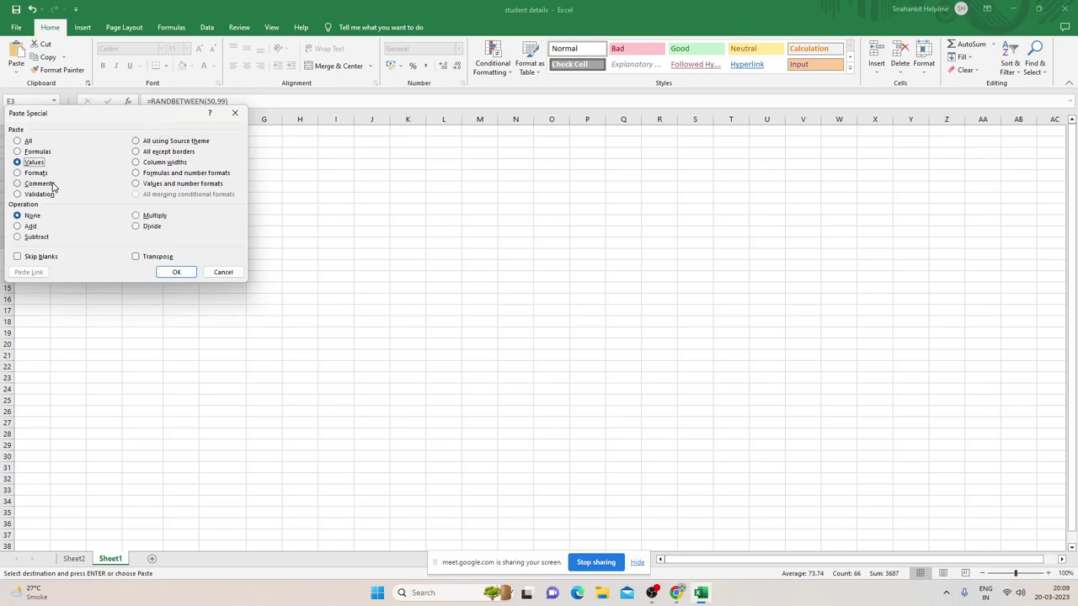
key(Return)
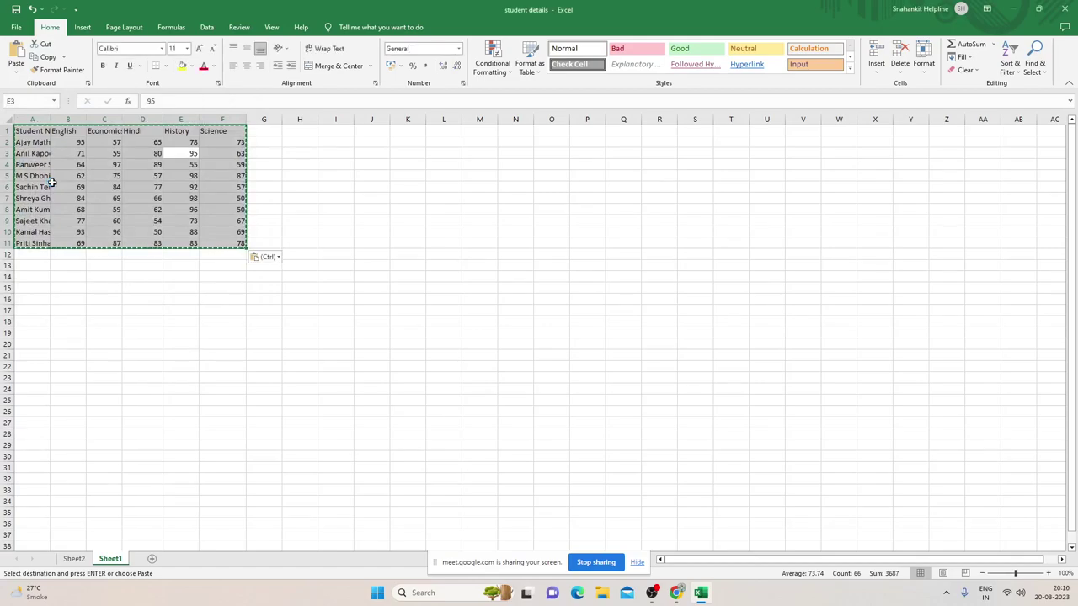
key(Down)
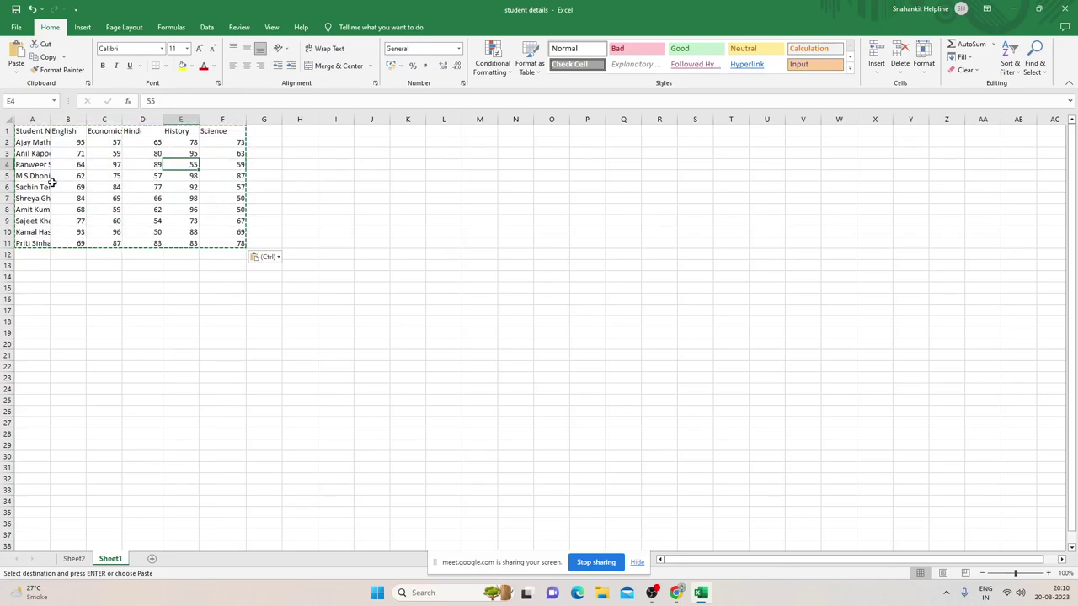
key(Right)
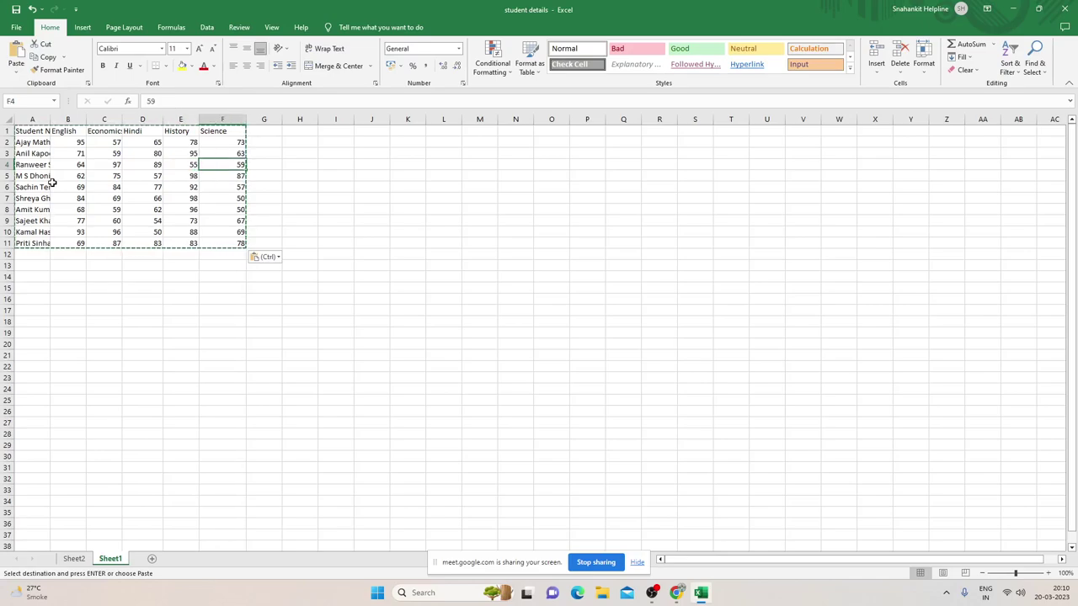
key(Right)
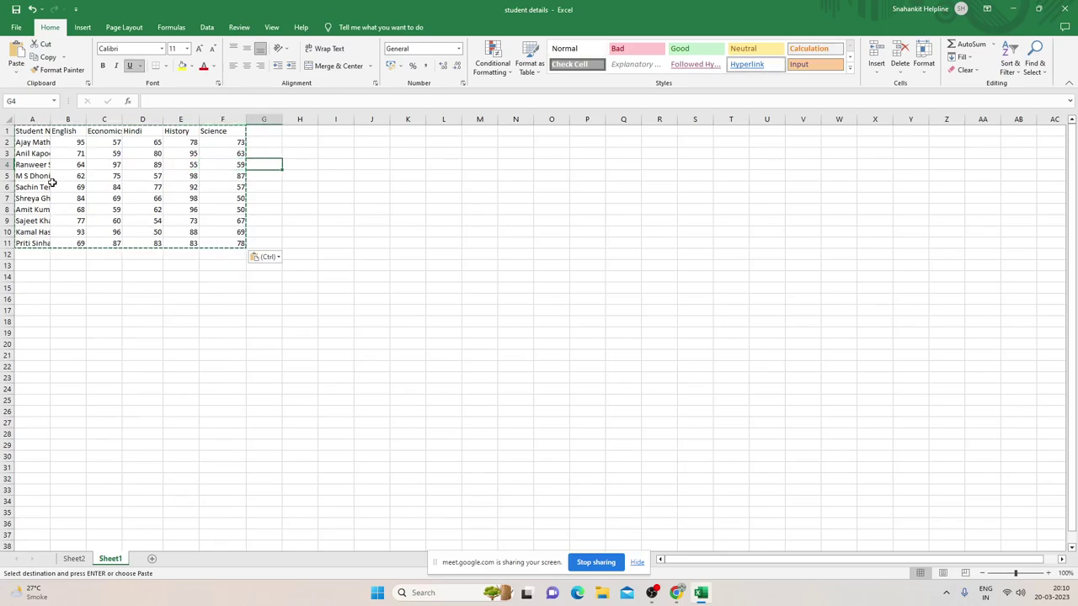
key(Left)
key(Left)
key(Left)
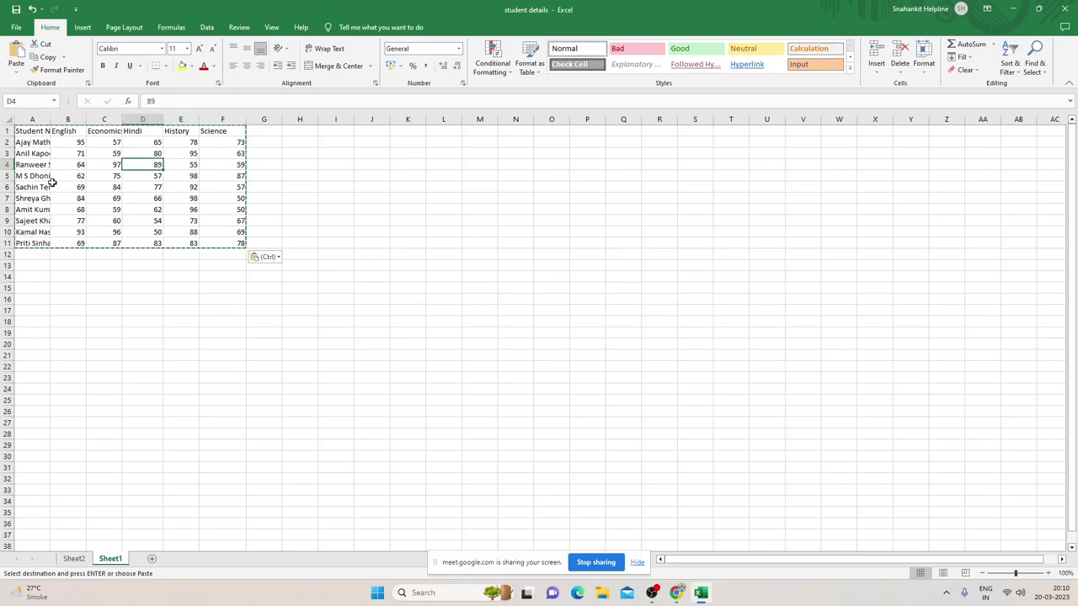
key(Down)
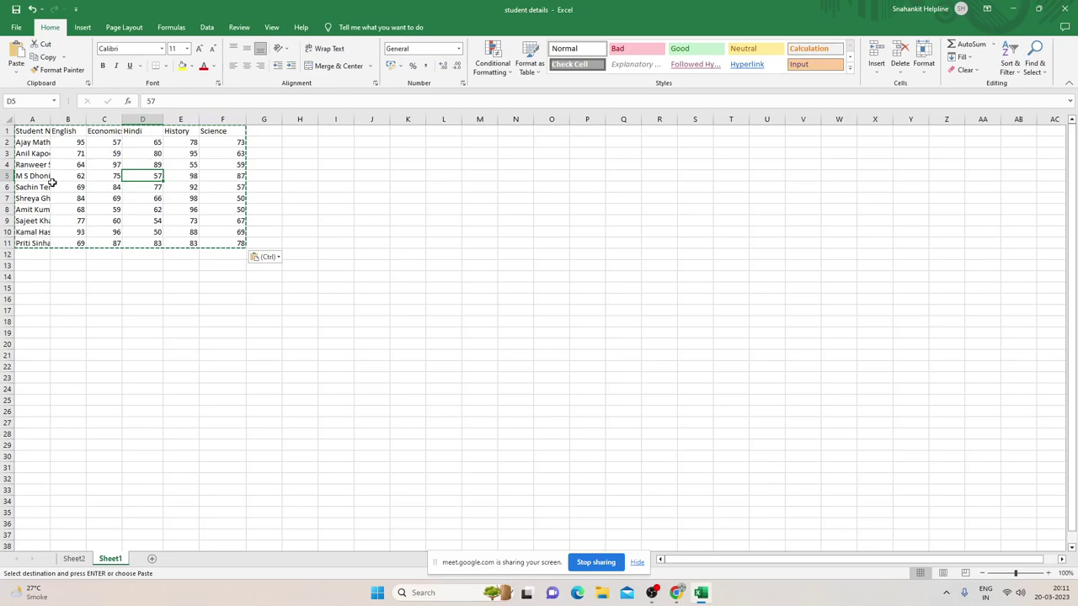
key(Left)
key(Left)
key(Left)
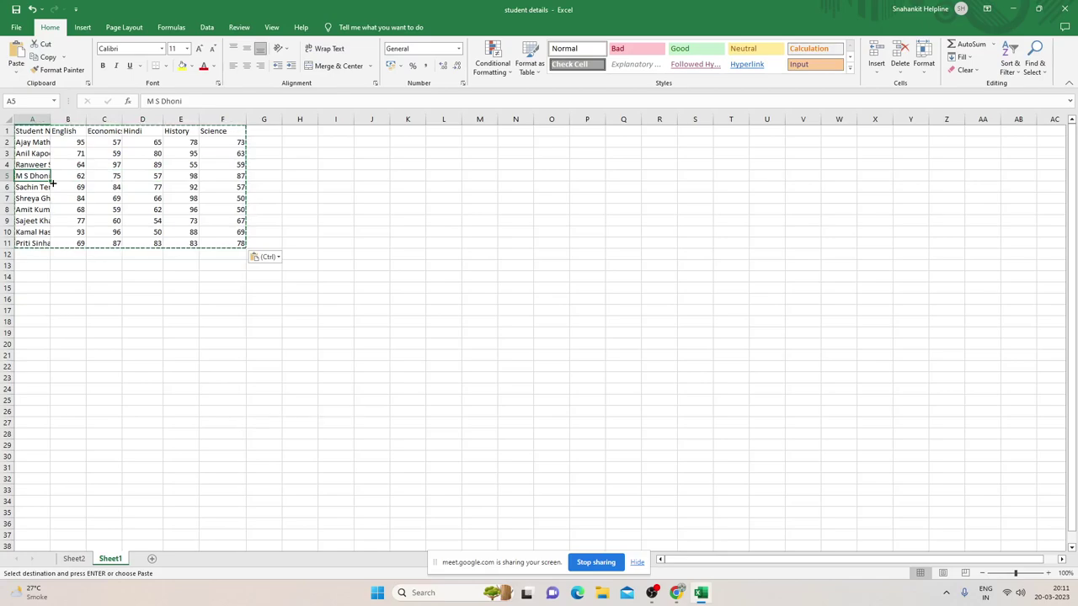
key(ctrl+Down)
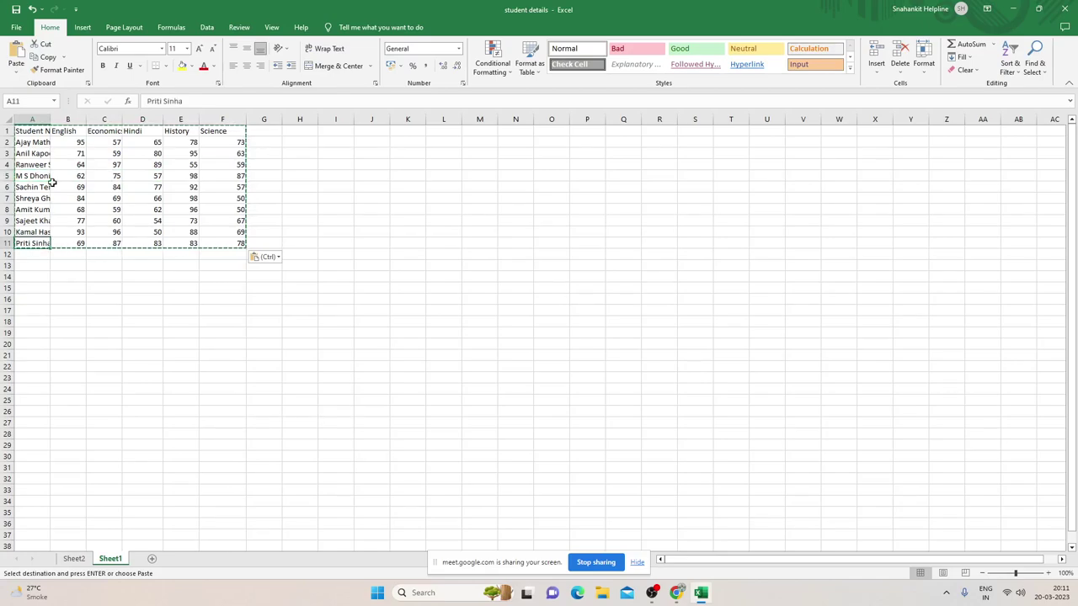
key(Down)
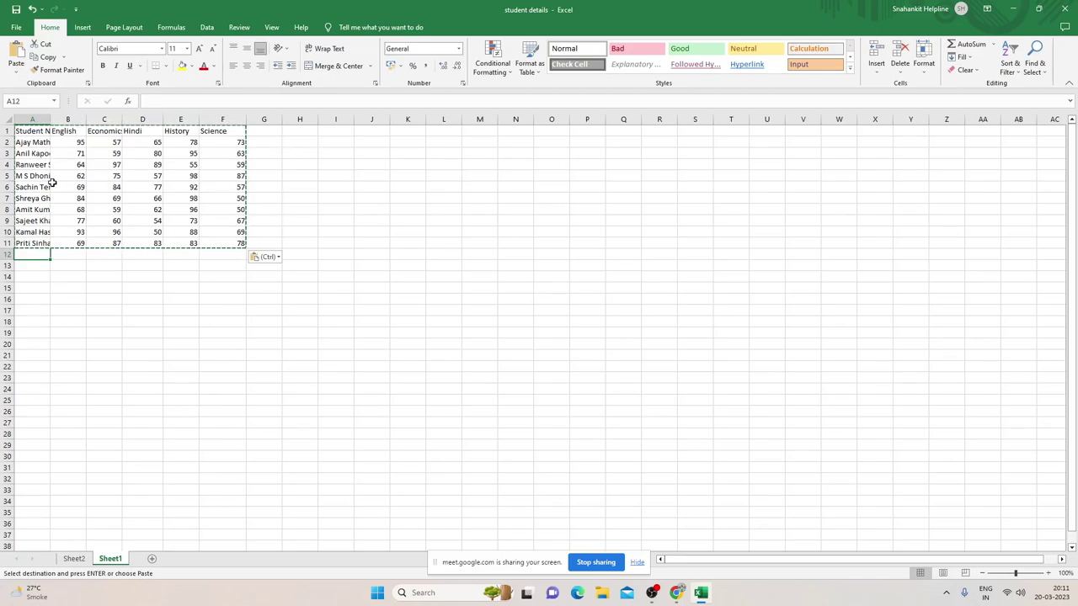
key(Up)
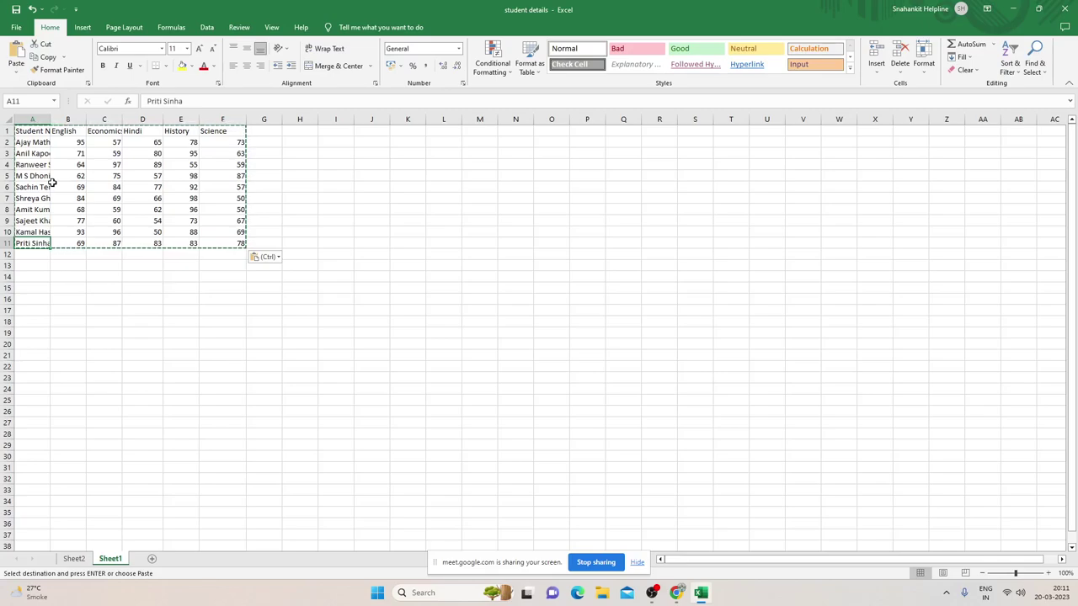
Enter the heading 'Total' in G1 and clear the mistaken 'Total' from G11.
key(Right)
key(Right)
key(Right)
key(Right)
key(Right)
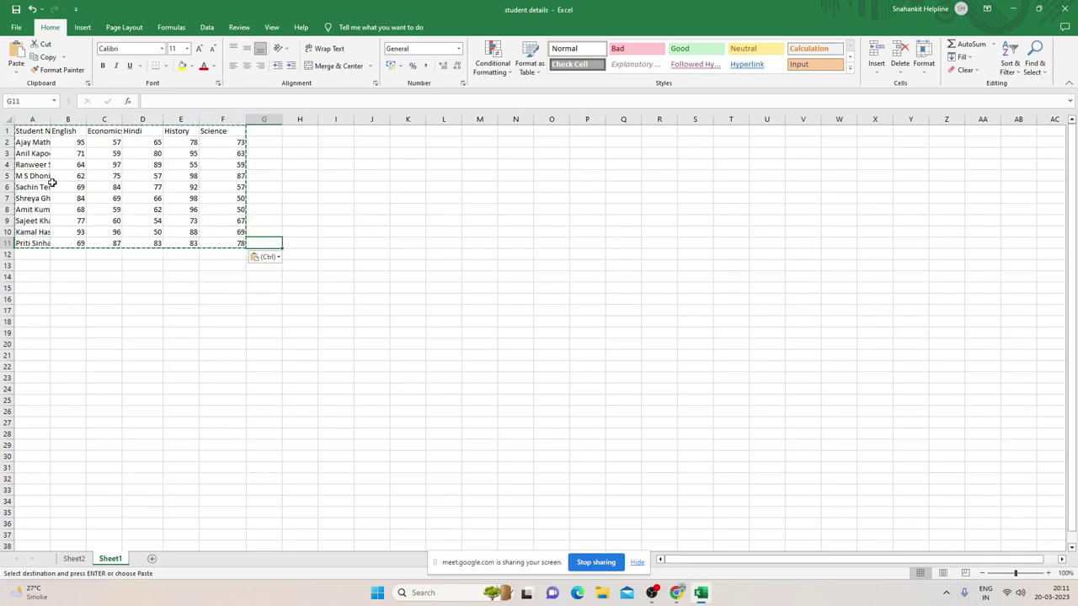
text(Total)
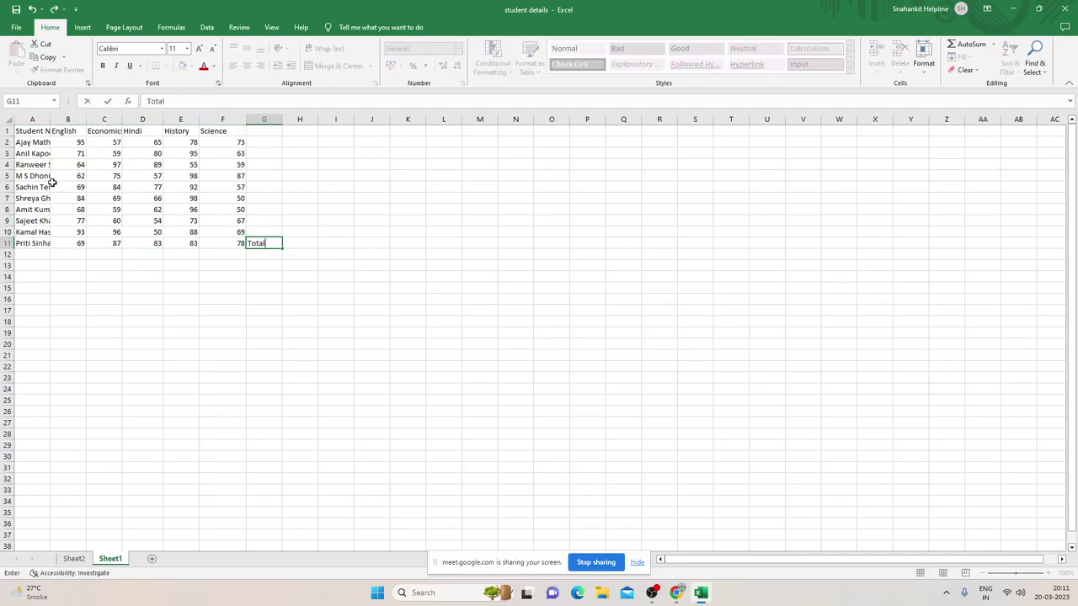
key(Return)
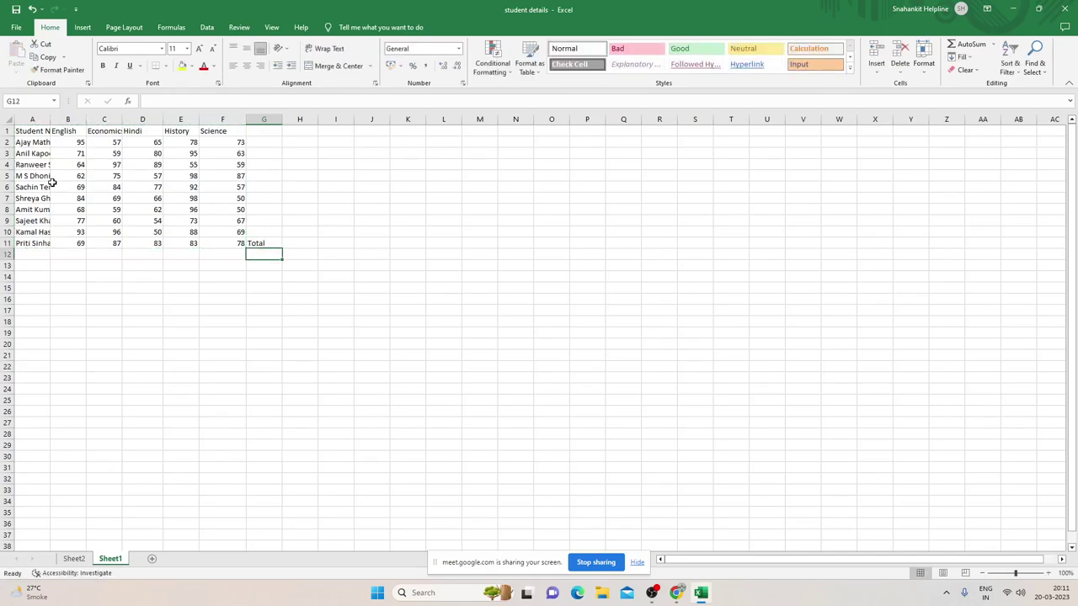
key(Up)
key(BackSpace)
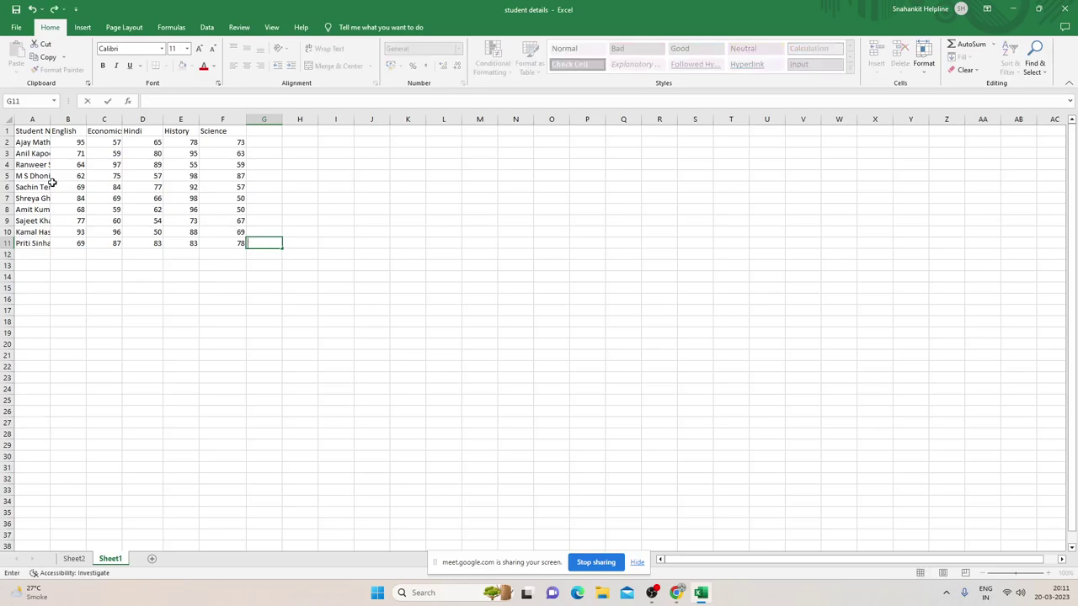
key(Up)
key(Up)
key(Up)
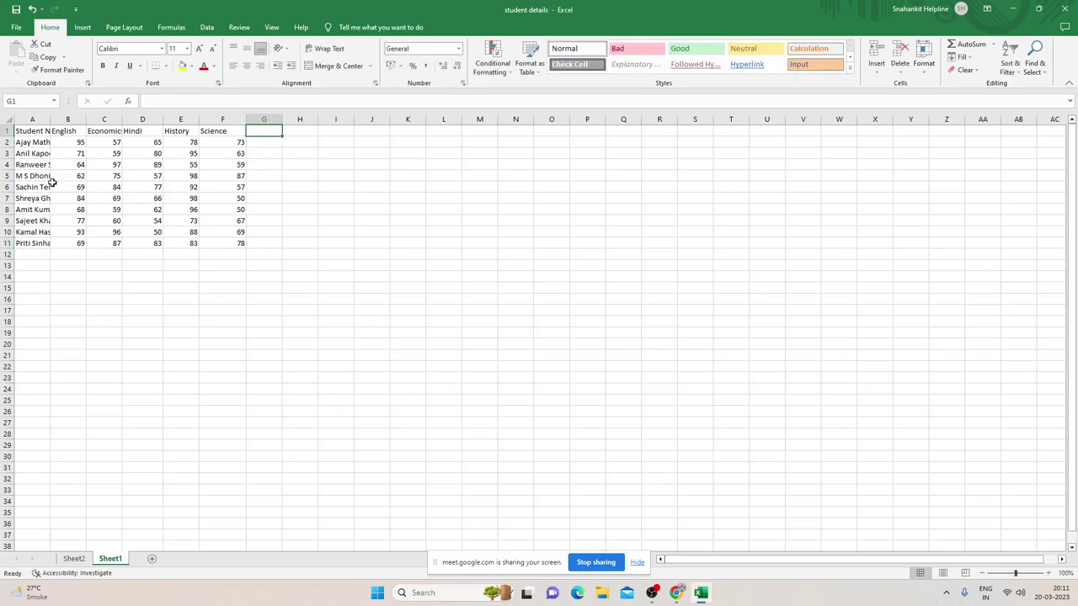
text(Total)
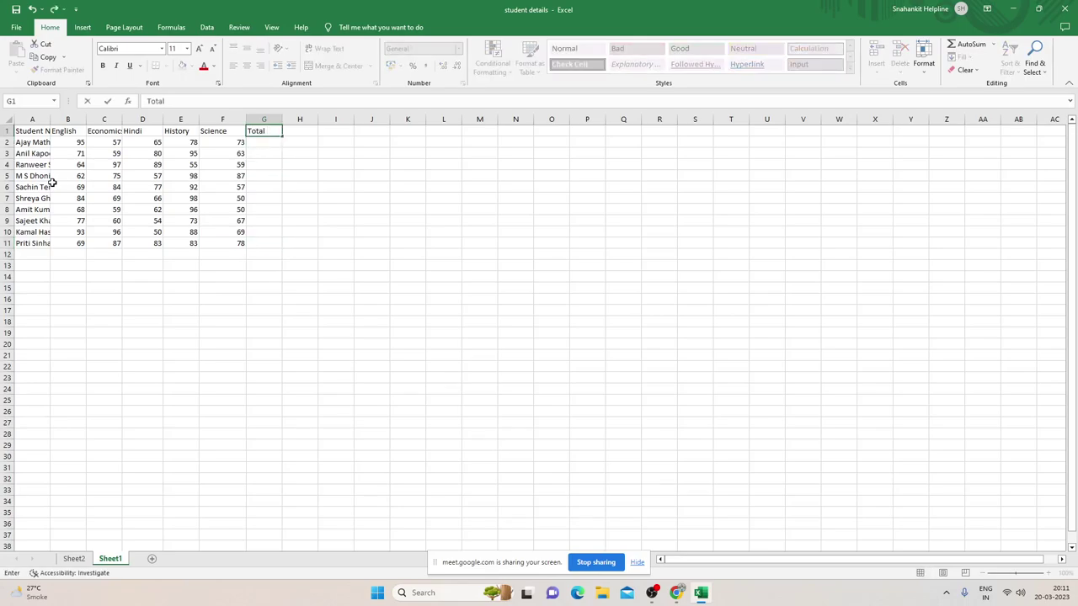
key(Return)
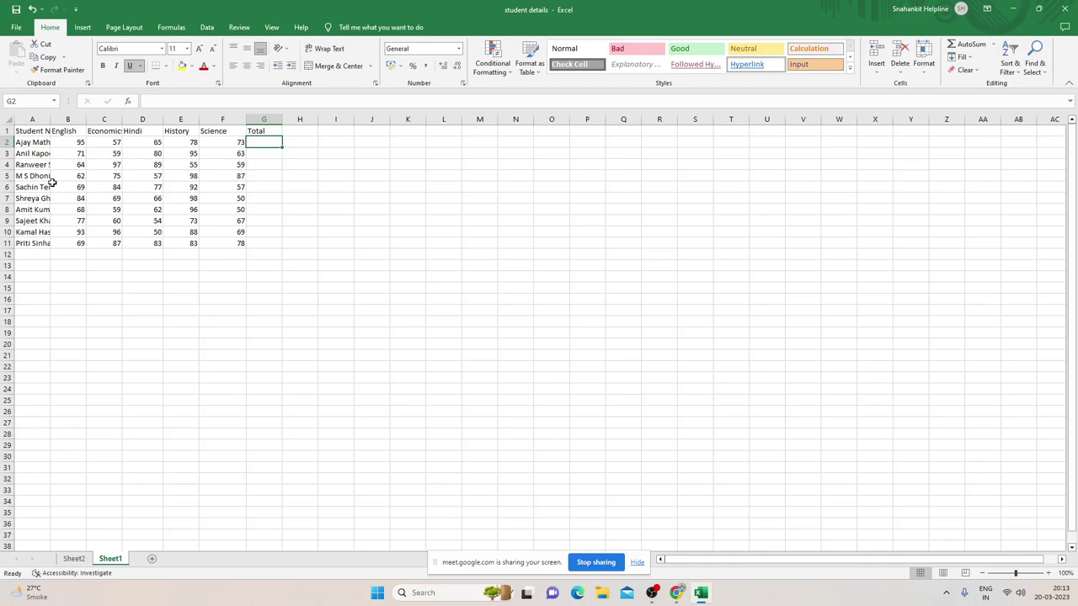
key(Down)
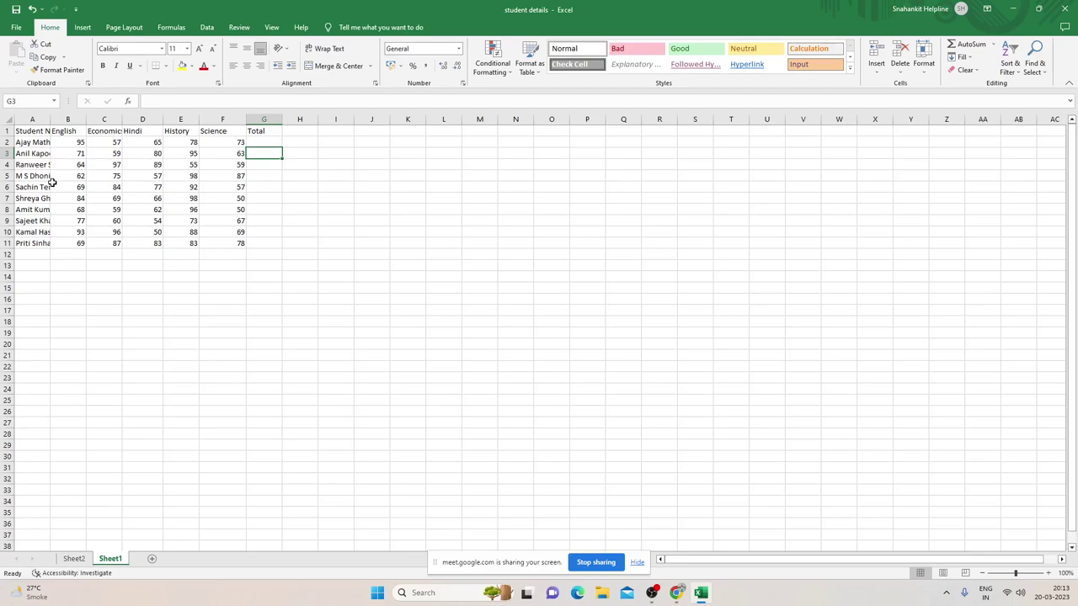
key(Up)
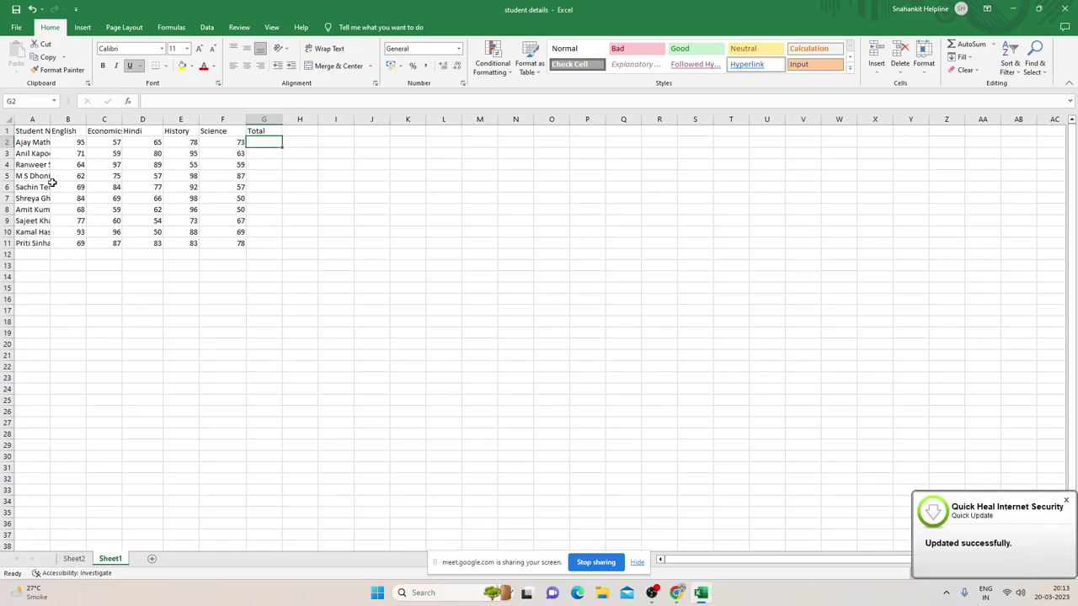
key(alt+equal)
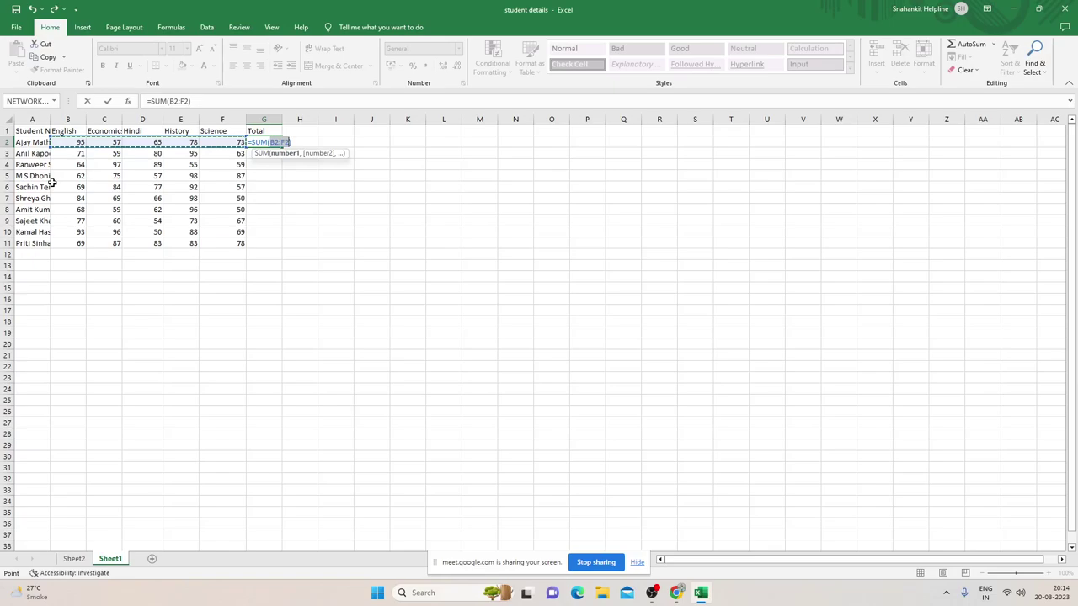
key(Escape)
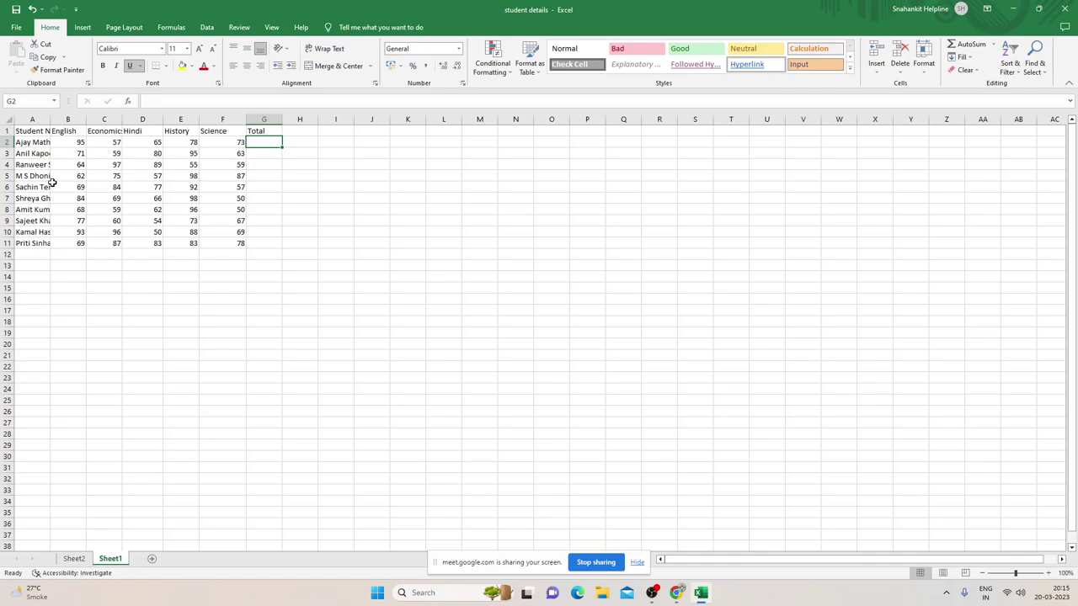
Select G2:G11 and AutoSum each student's five marks, giving totals from 331 to 400.
key(shift+Down)
key(shift+Down)
key(shift+Down)
key(shift+Down)
key(shift+Down)
key(shift+Down)
key(shift+Down)
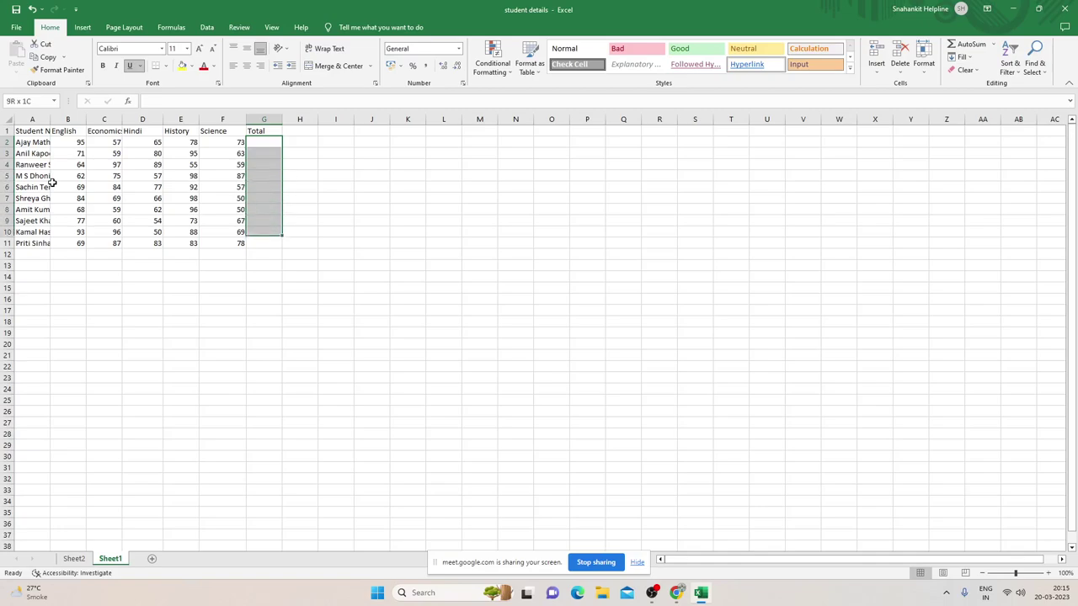
key(shift+Down)
key(shift+Down)
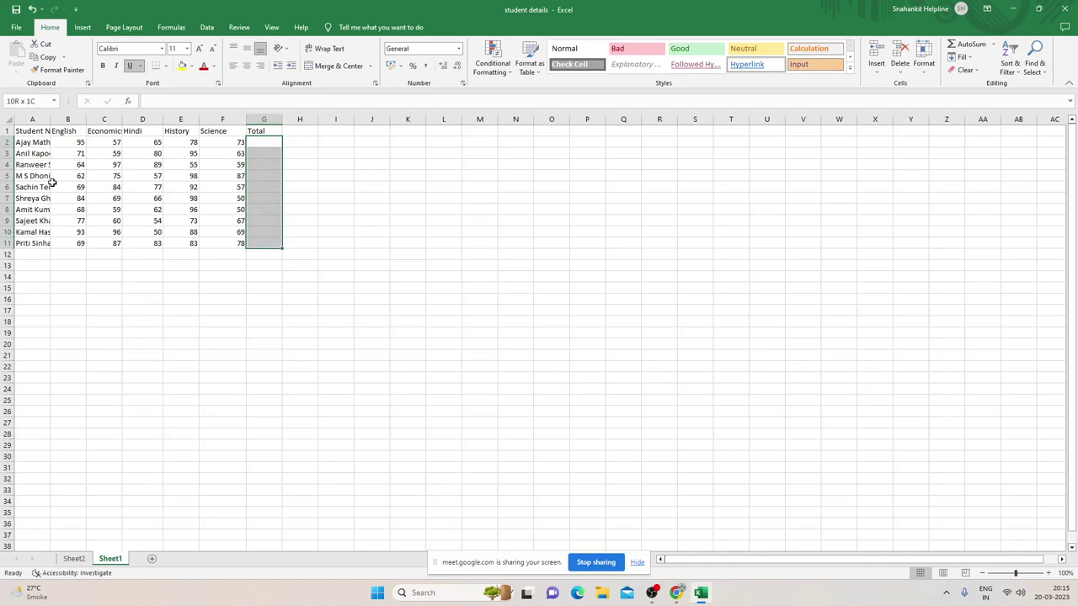
key(alt+equal)
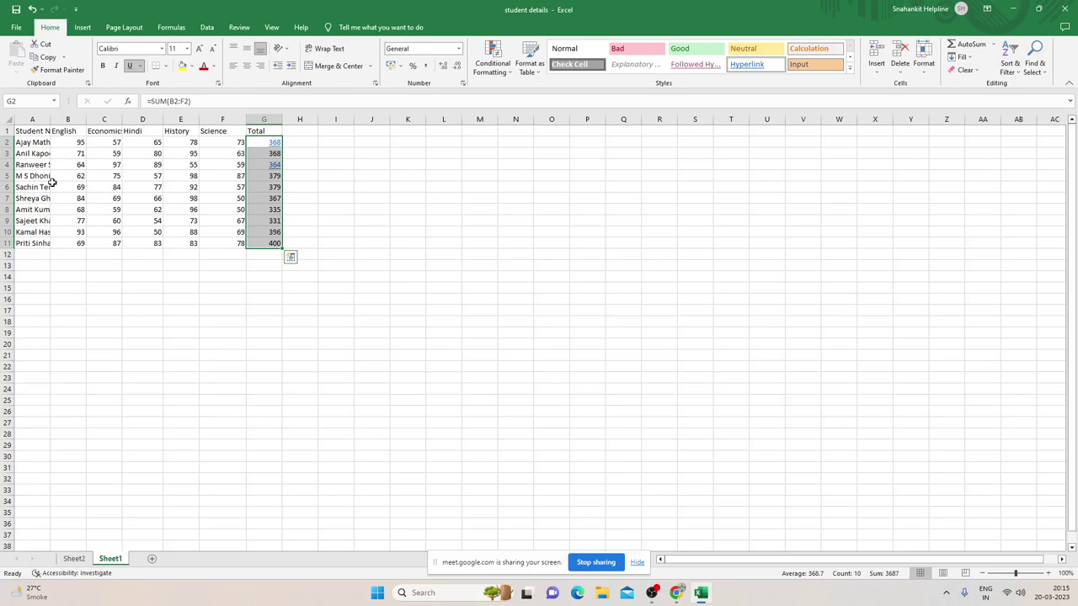
key(Down)
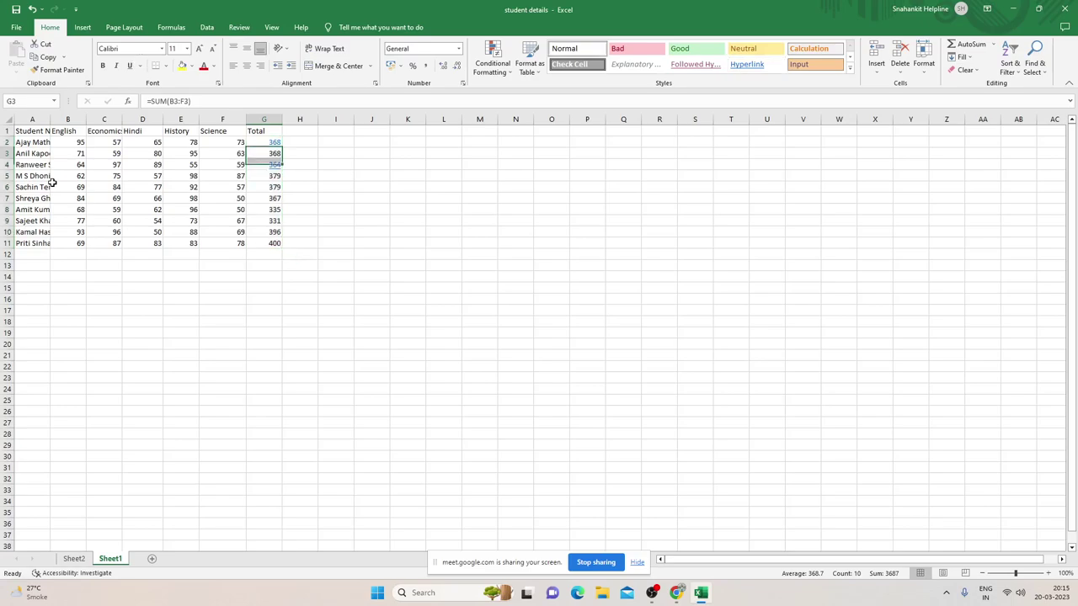
key(Down)
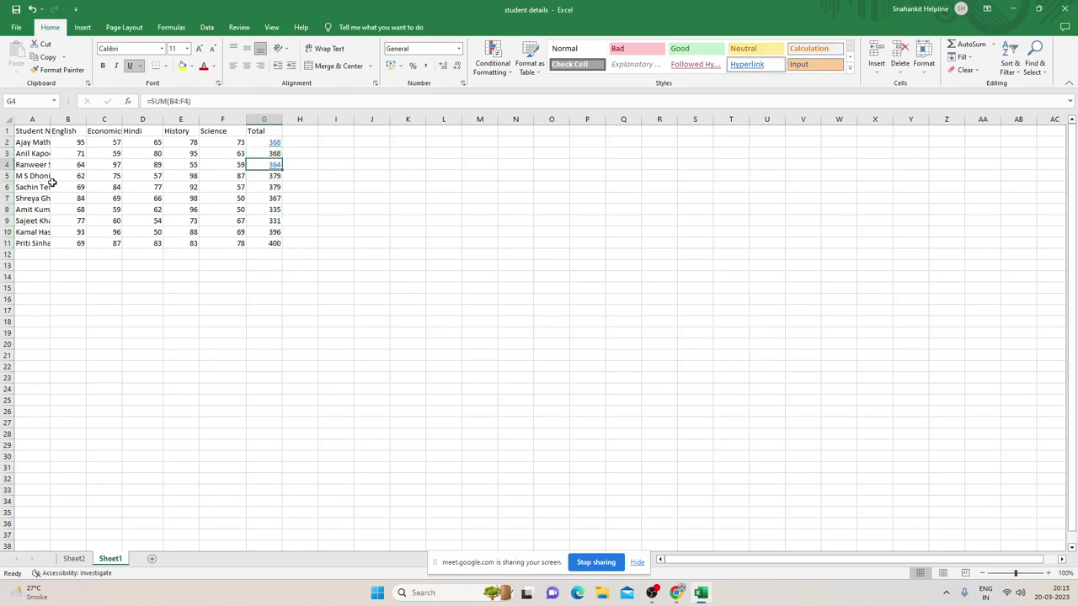
key(Down)
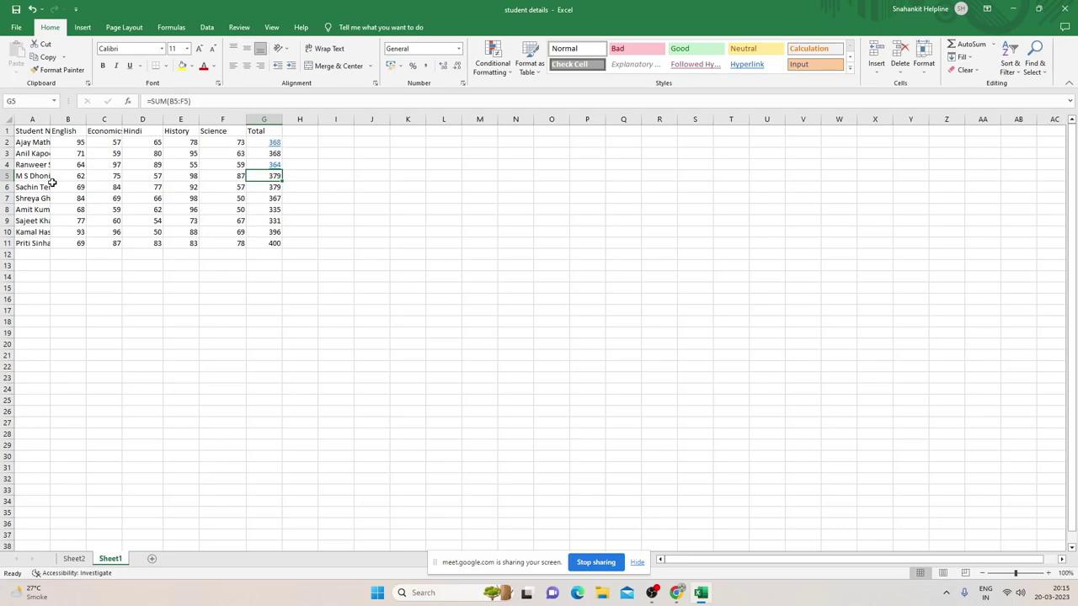
key(Down)
key(Down)
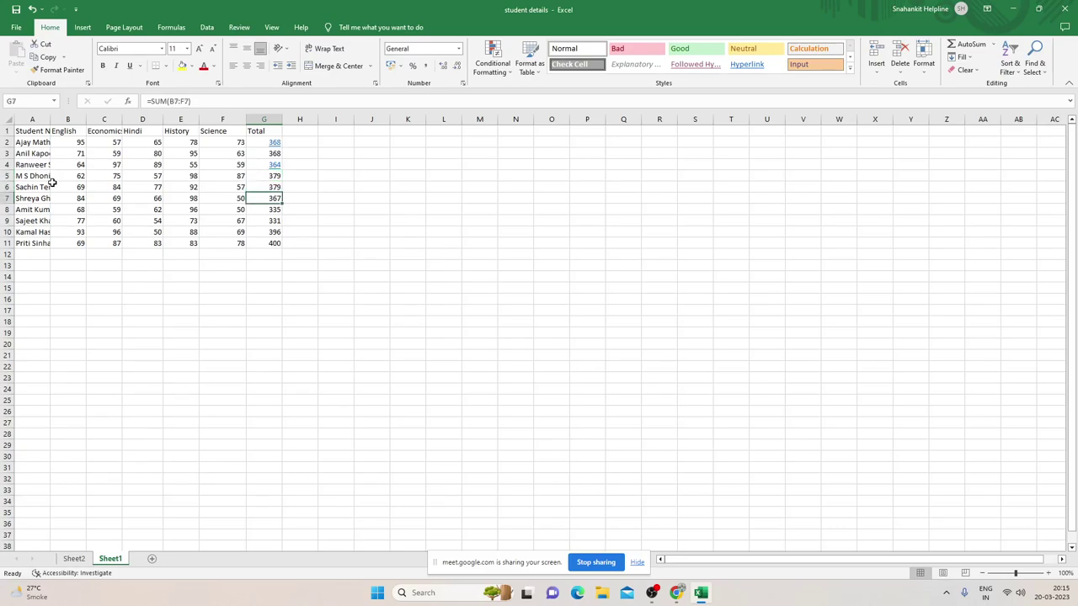
key(Down)
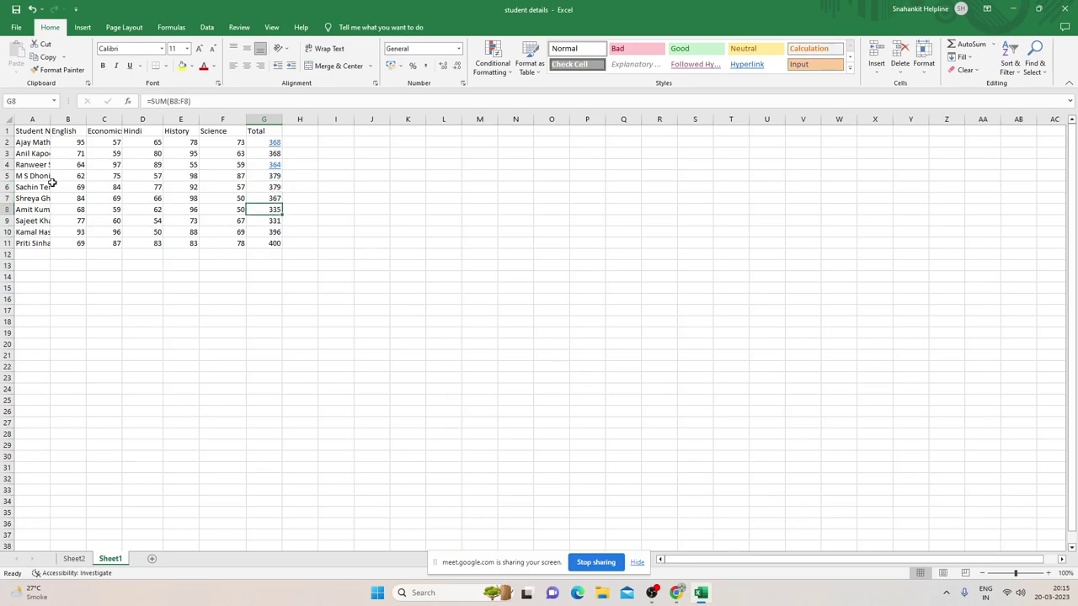
key(Down)
key(Down)
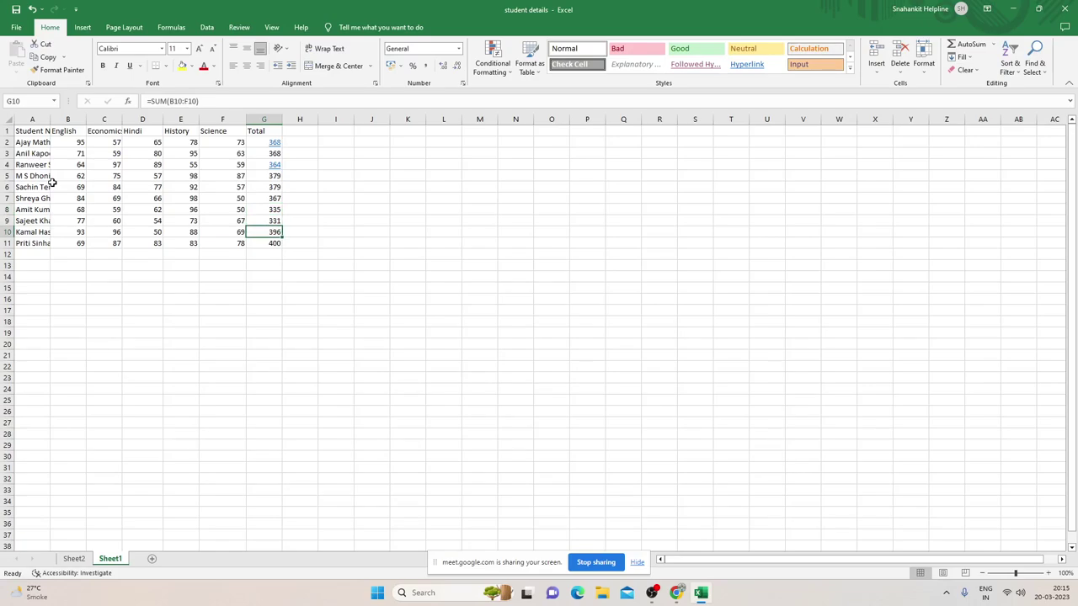
key(Down)
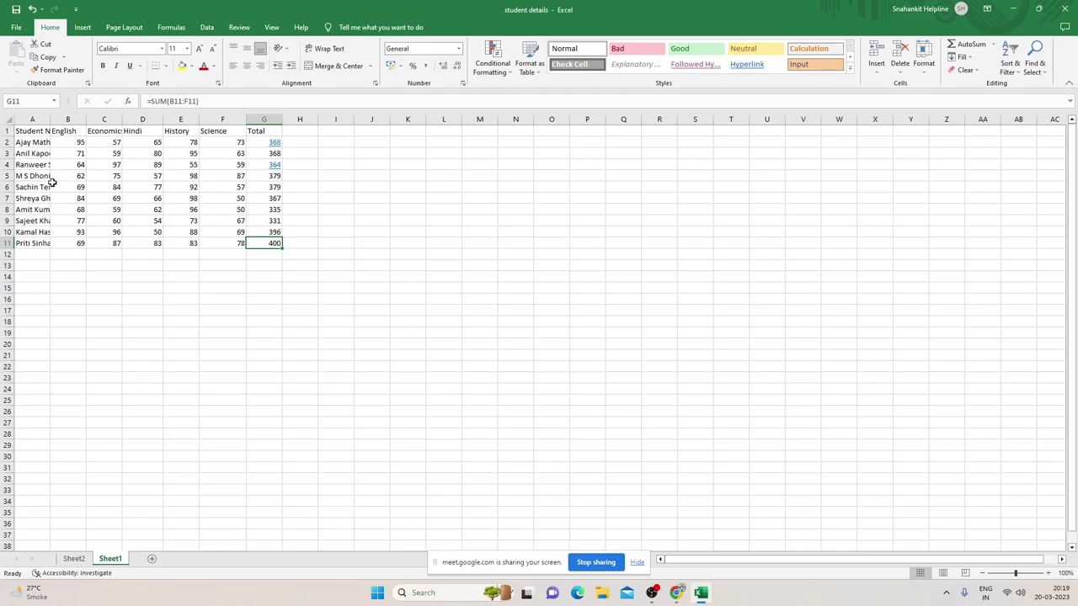
Clear the contents of the whole table A1:G11 and return the cursor to A1.
key(ctrl+a)
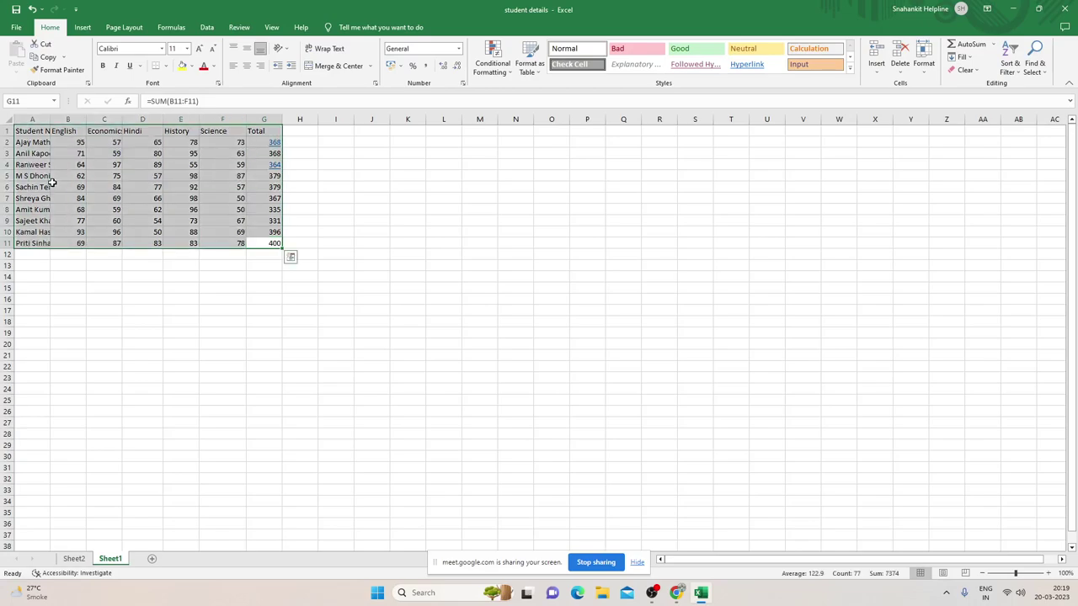
key(alt)
key(h)
key(e)
key(Down)
key(Down)
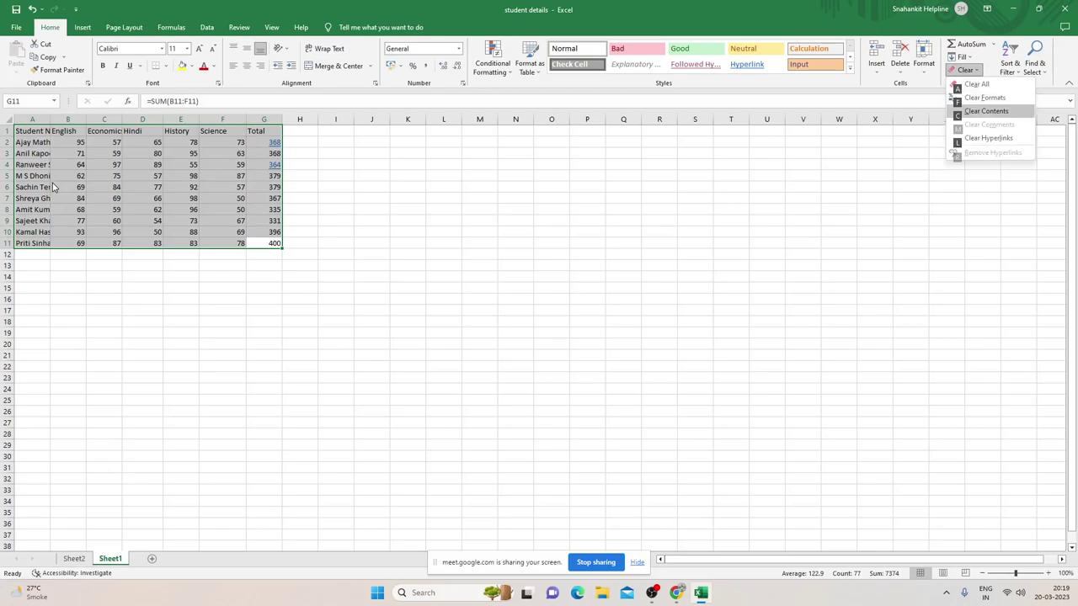
key(Return)
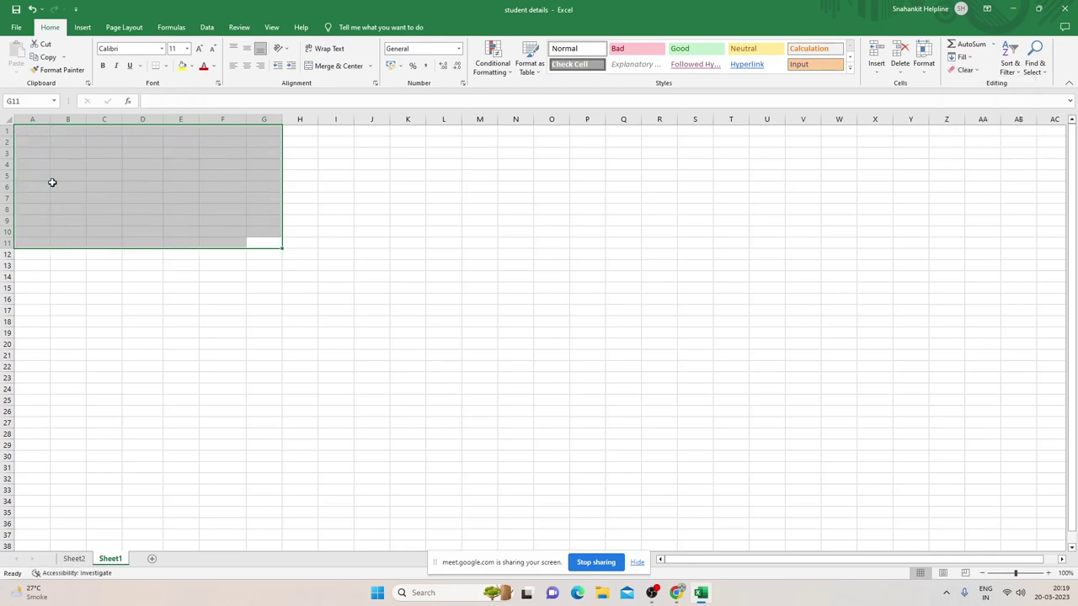
key(Left)
key(Home)
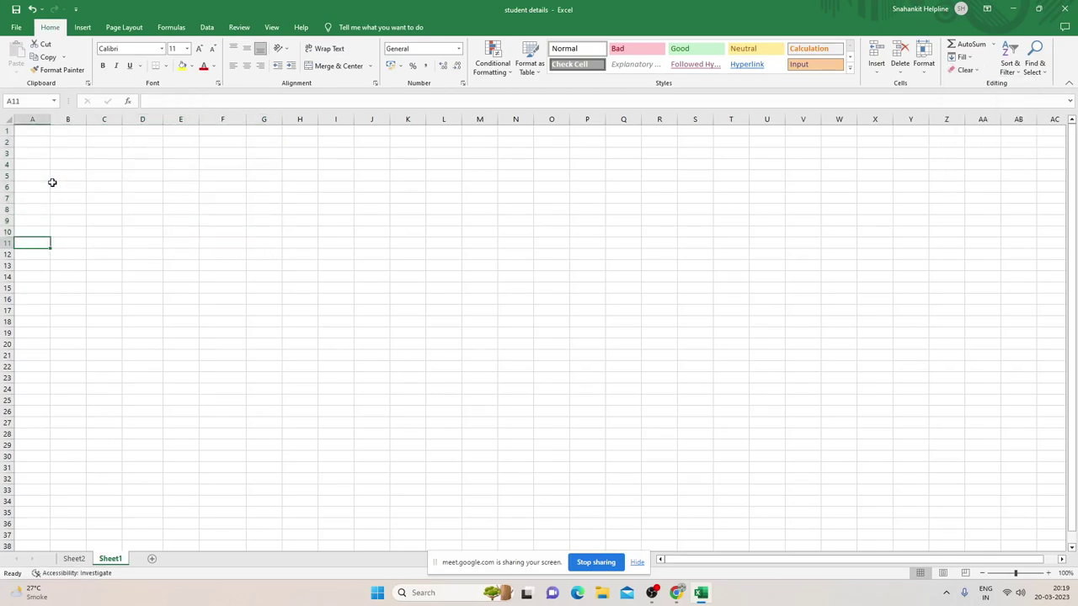
key(Up)
key(Up)
key(Up)
key(Up)
key(Up)
key(Up)
key(Up)
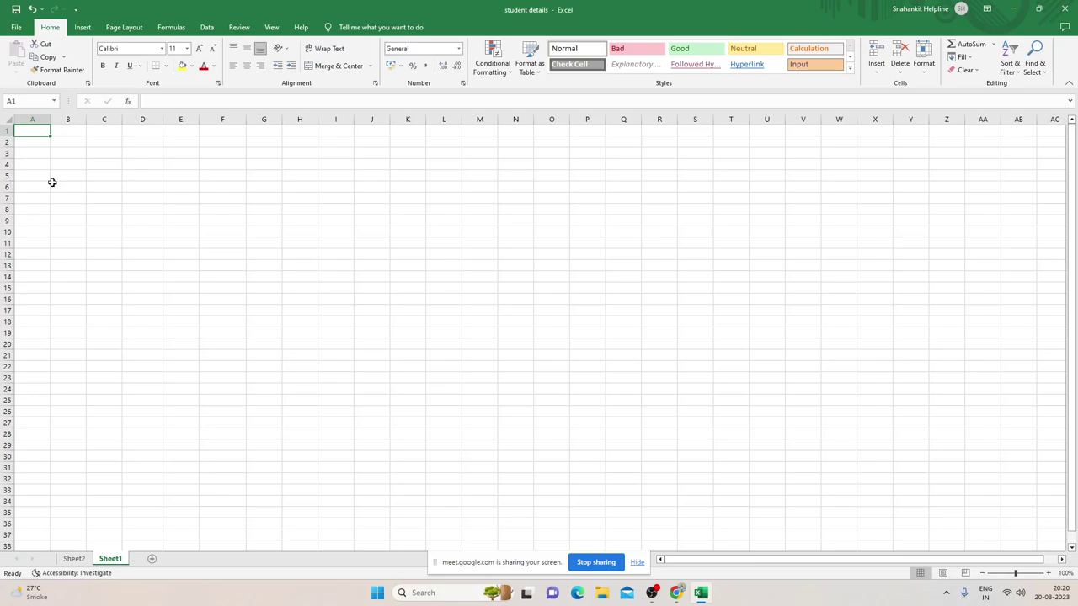
Start entering 2000 in B1, then cancel the unfinished entry.
key(Right)
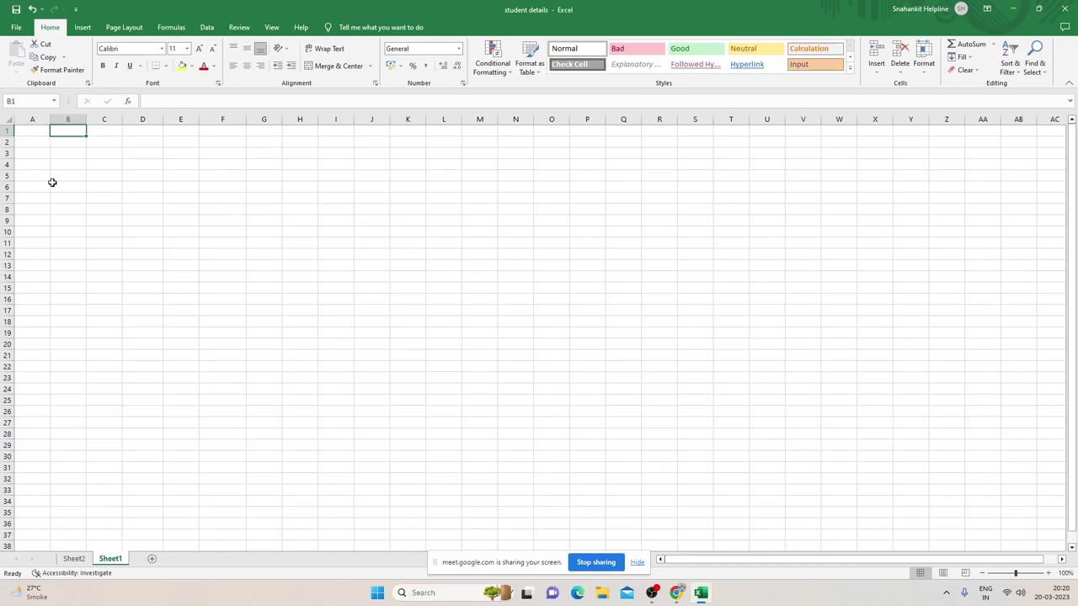
text(20)
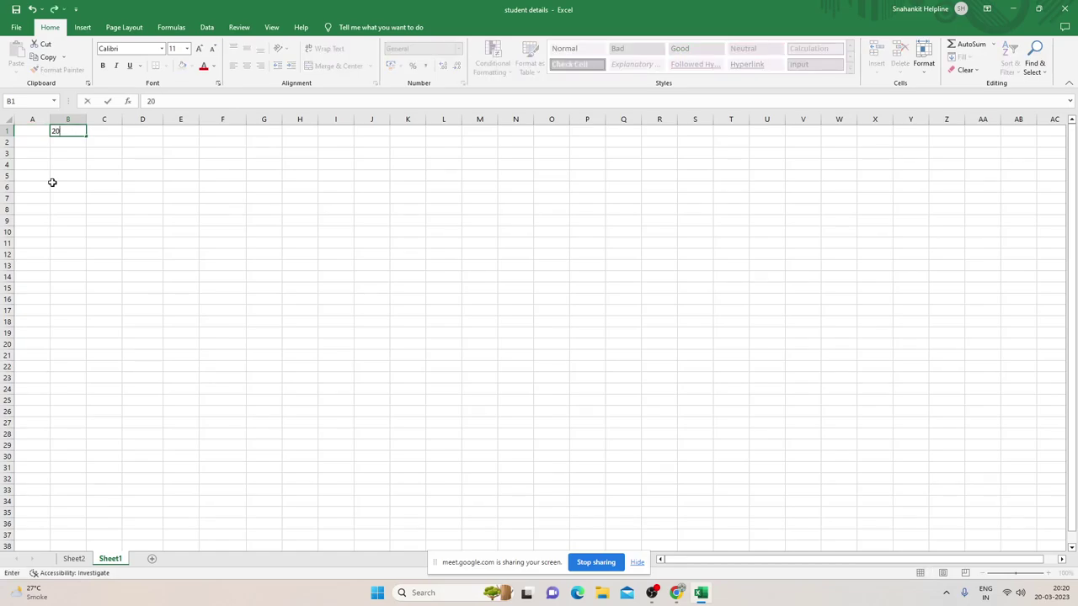
text(00)
key(alt)
key(h)
key(f)
key(s)
key(Escape)
key(Escape)
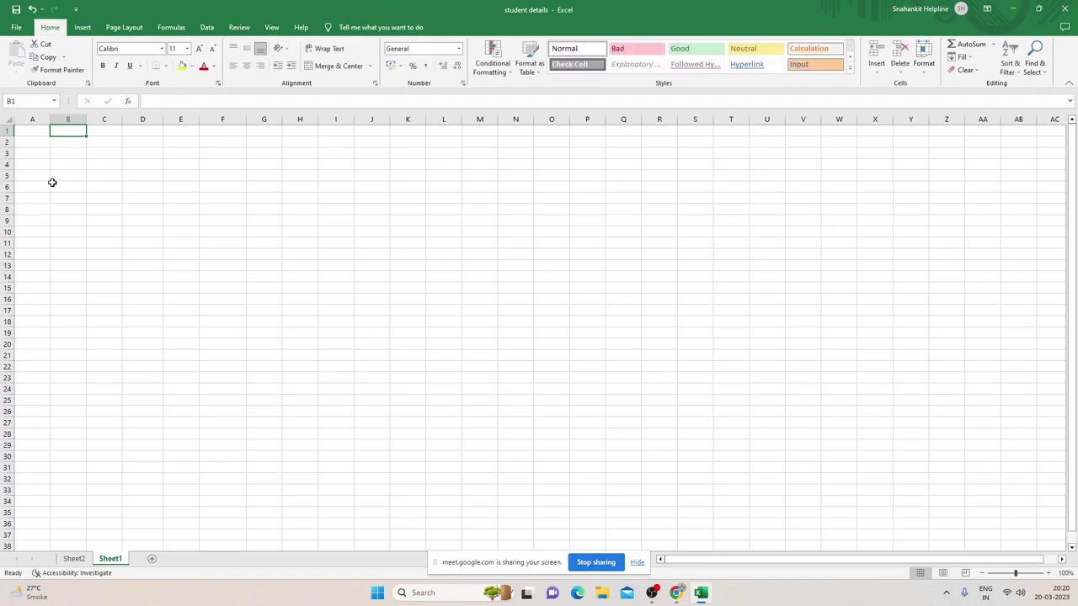
key(Down)
key(Up)
Enter 2000 in B1 and reselect the cell, leaving its font size unchanged.
text(20)
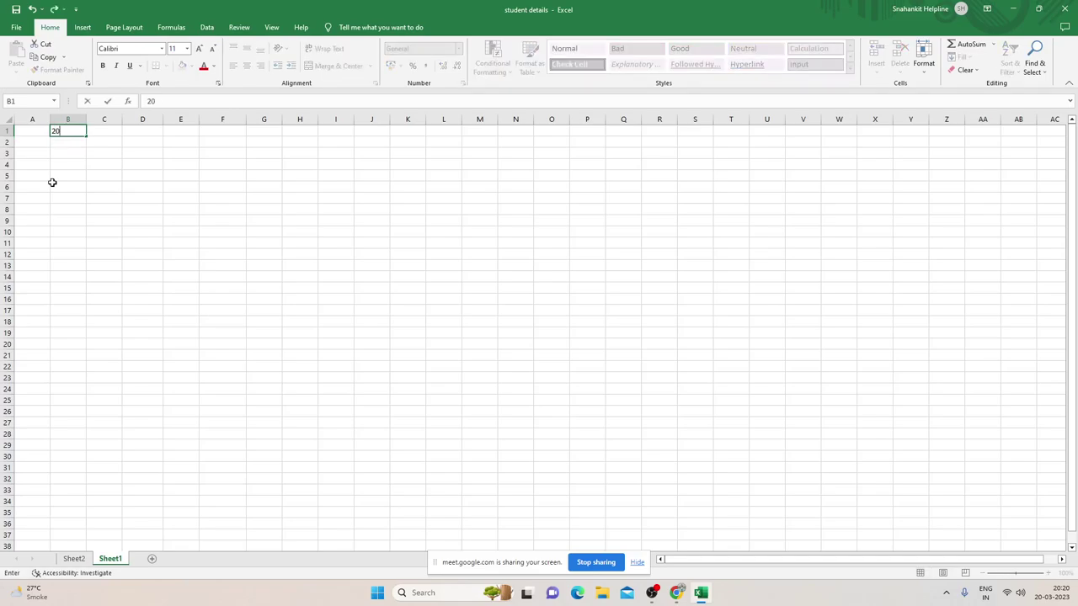
text(00)
key(Return)
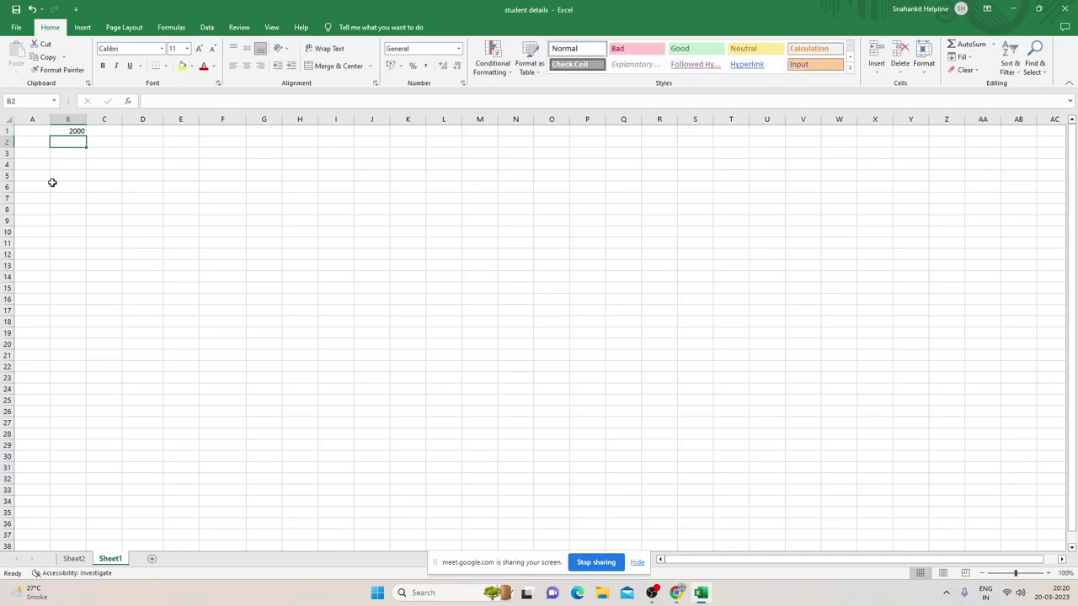
key(Up)
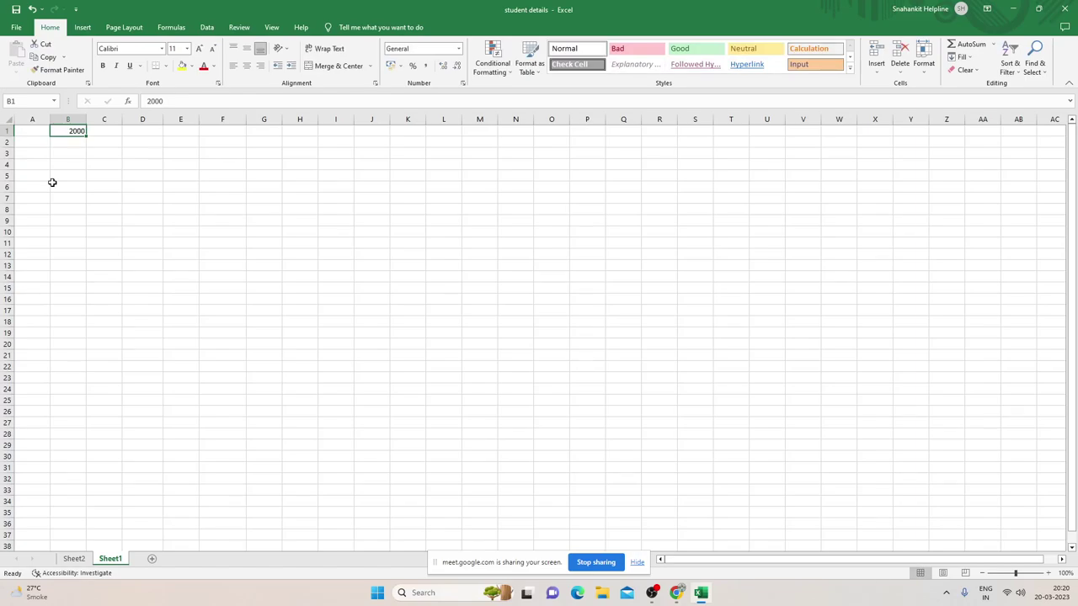
key(alt+h)
key(f)
key(s)
key(Escape)
key(Down)
key(Up)
key(alt)
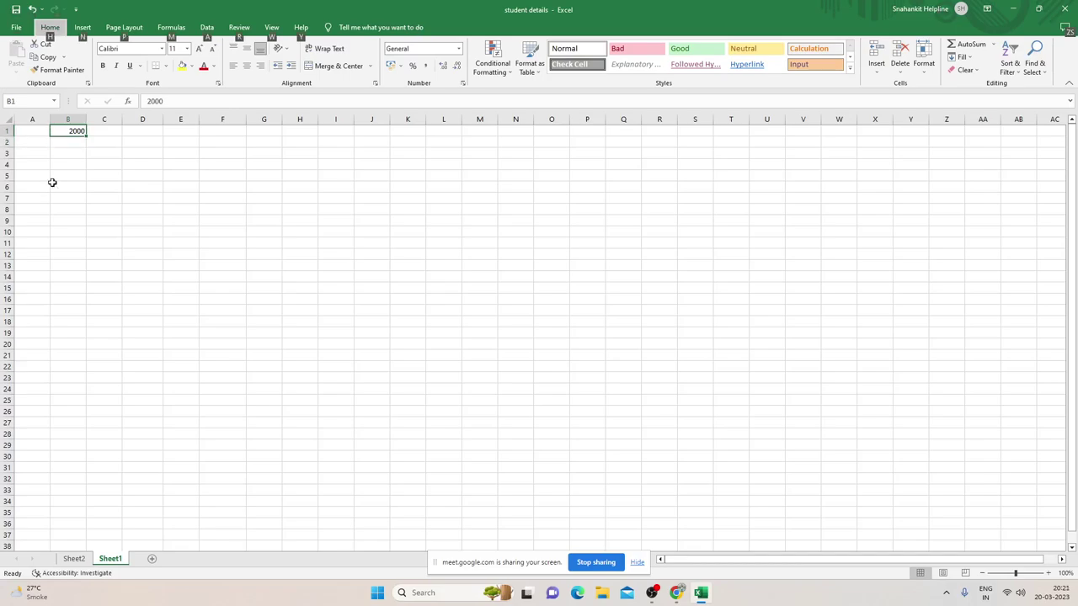
key(h)
key(f)
key(i)
key(s)
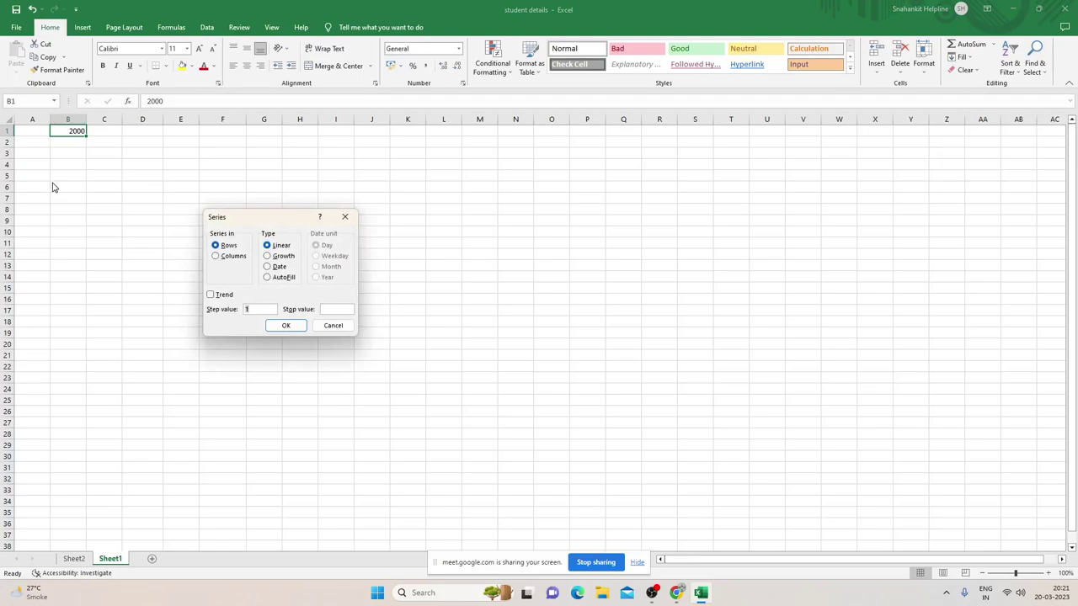
key(shift+Tab)
key(Tab)
key(Tab)
key(Tab)
key(Tab)
key(Tab)
key(Tab)
key(shift+Tab)
key(Down)
key(Tab)
key(Down)
key(Tab)
key(Tab)
text(0)
text(00)
text(0)
key(Return)
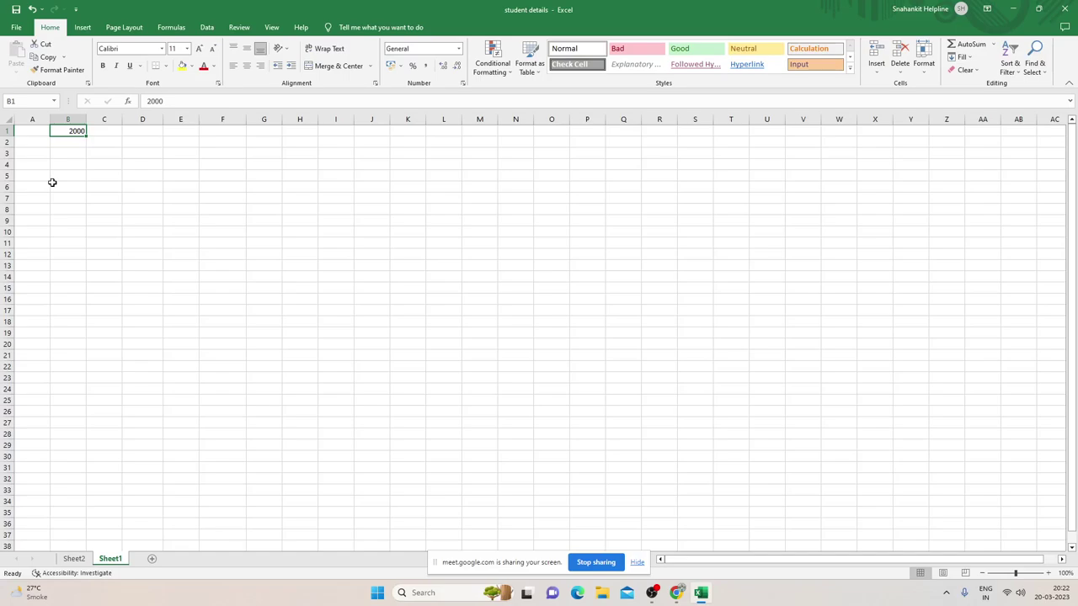
Fill a Growth series in Columns from B1 with step 3: 2000, 6000, 18000, 54000.
key(alt+h)
key(f)
key(i)
key(s)
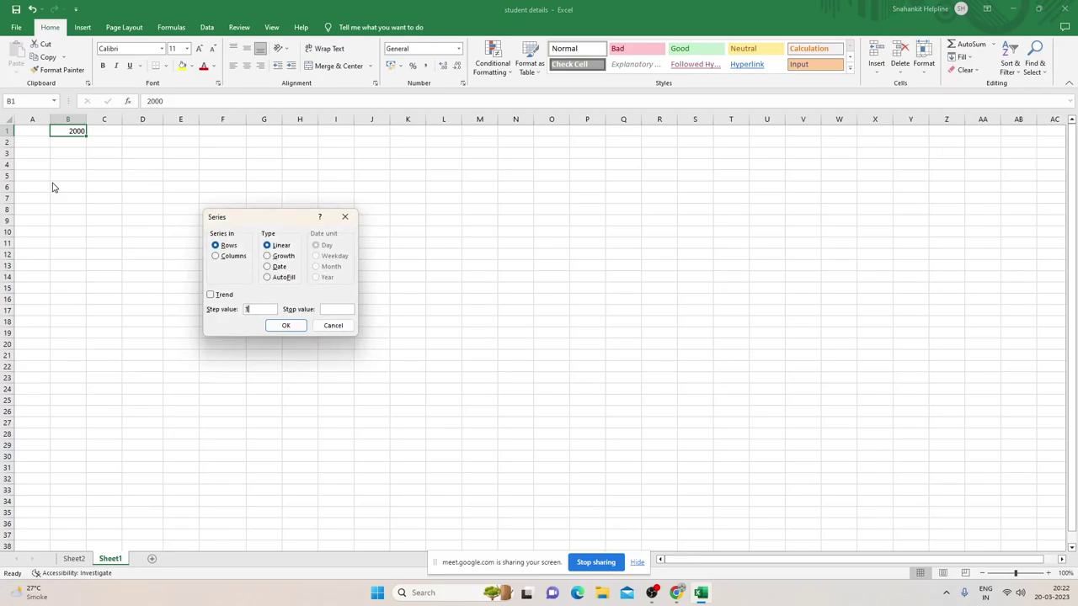
key(Tab)
key(Tab)
key(Tab)
key(Tab)
key(Tab)
key(Down)
key(Tab)
key(Down)
key(Tab)
text(0)
text(0000)
key(Return)
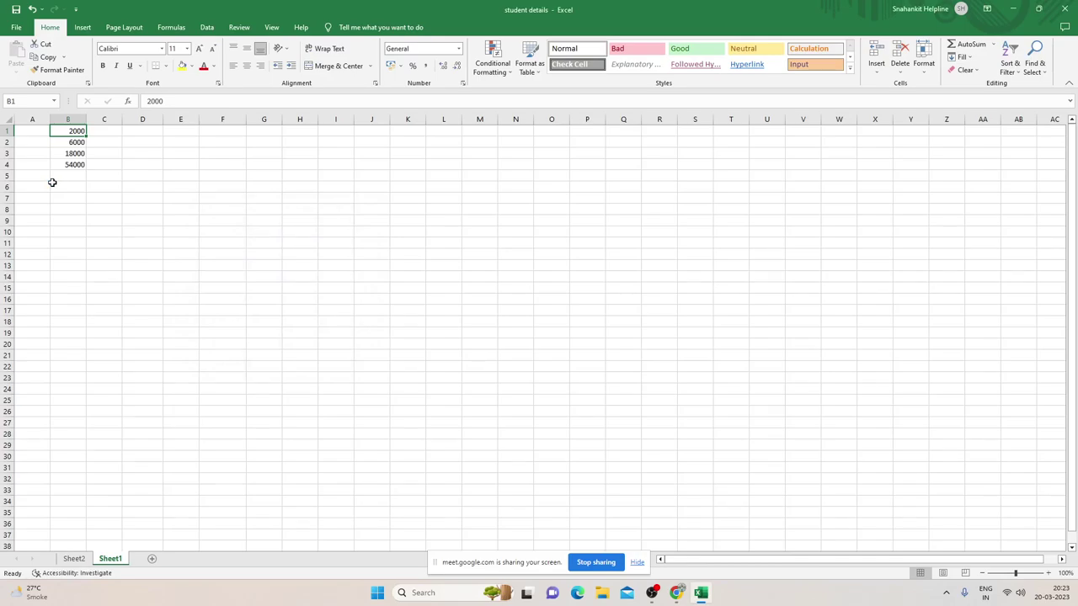
key(Down)
key(Down)
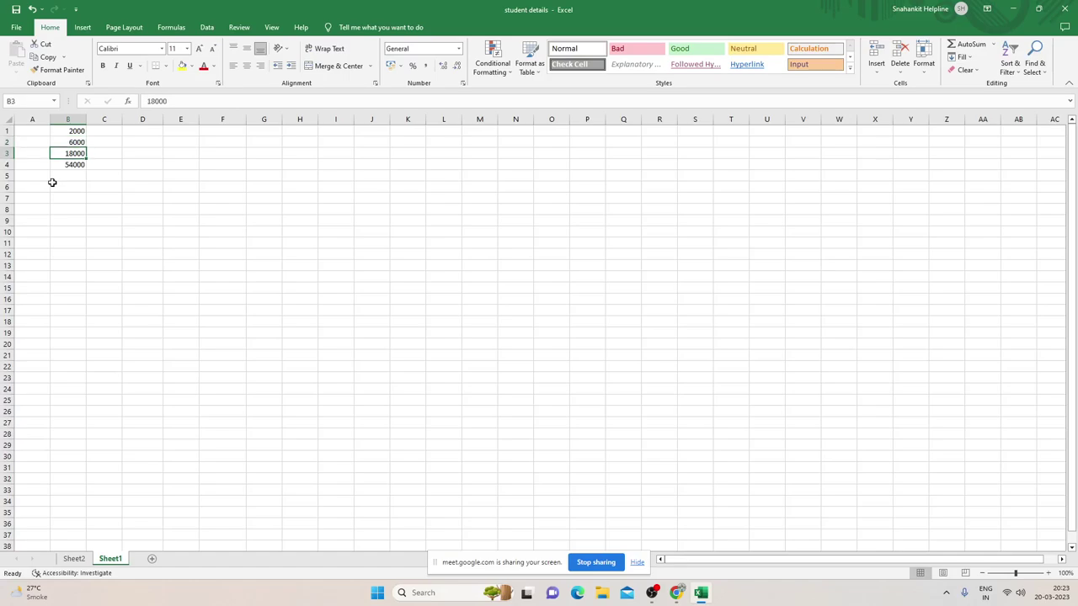
key(Down)
key(Down)
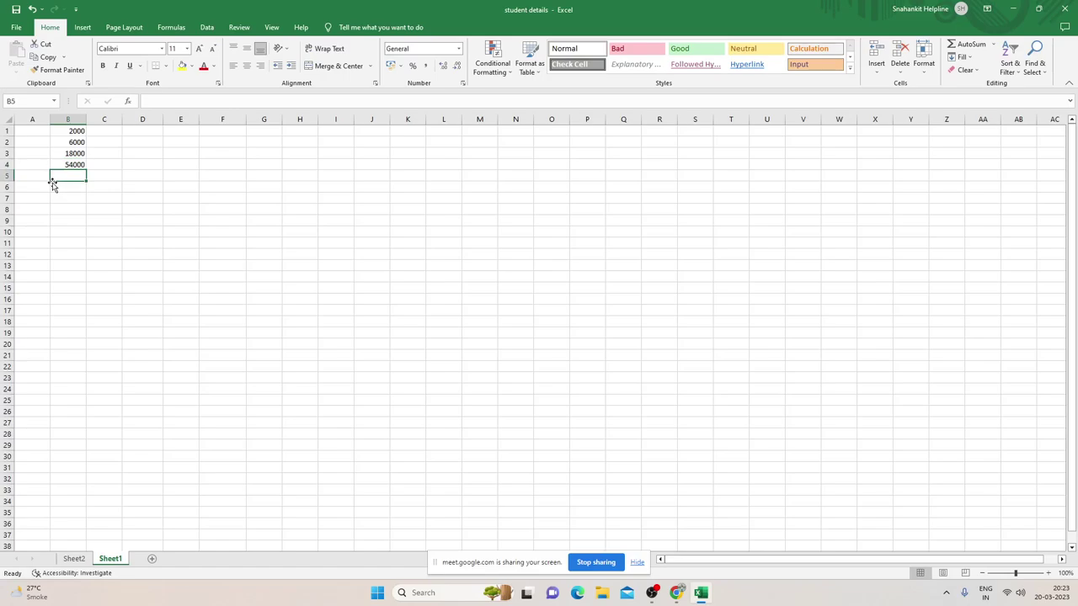
key(Up)
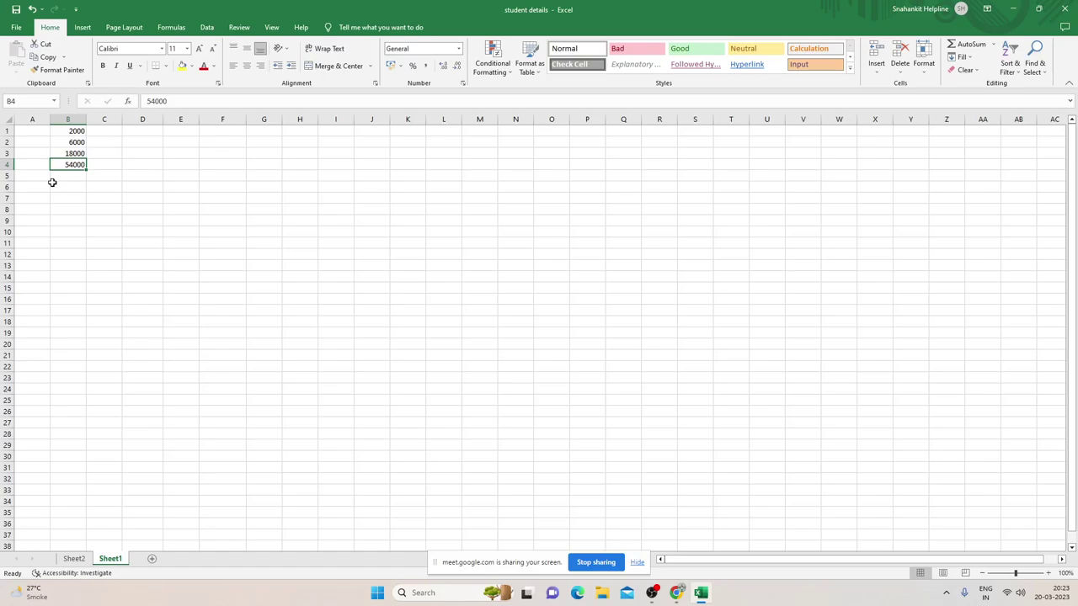
key(Up)
key(Up)
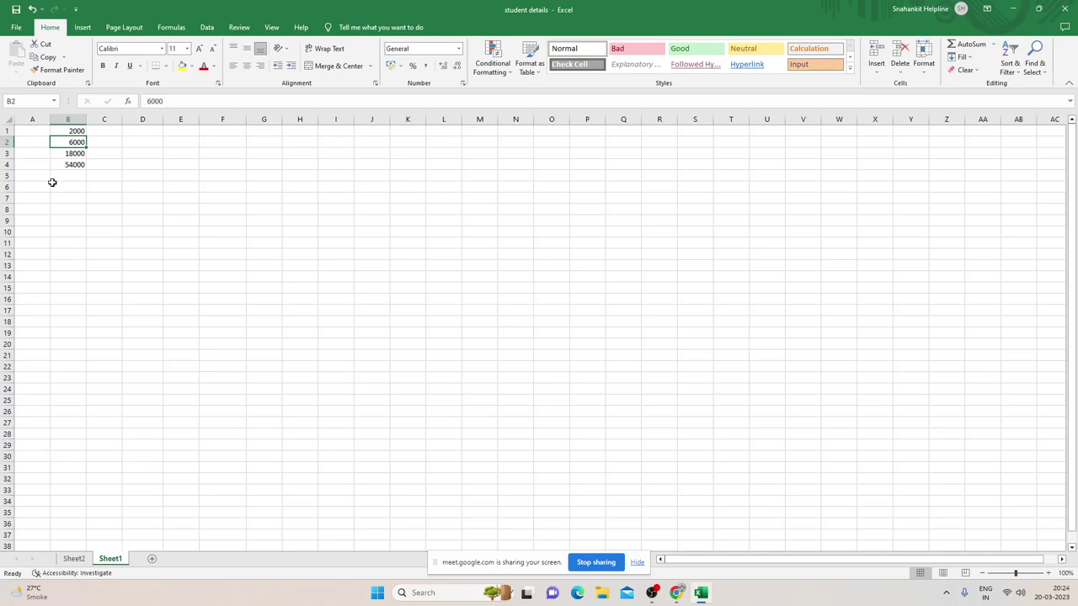
key(Right)
key(Left)
Copy the 2000 in B1 and paste it into C1.
key(Up)
key(ctrl+c)
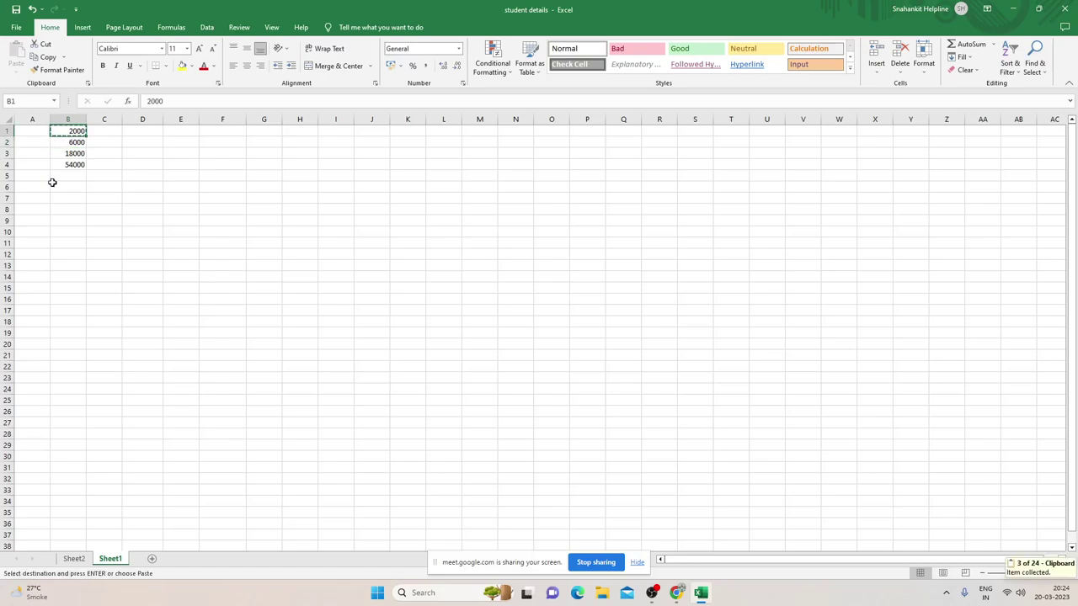
key(Right)
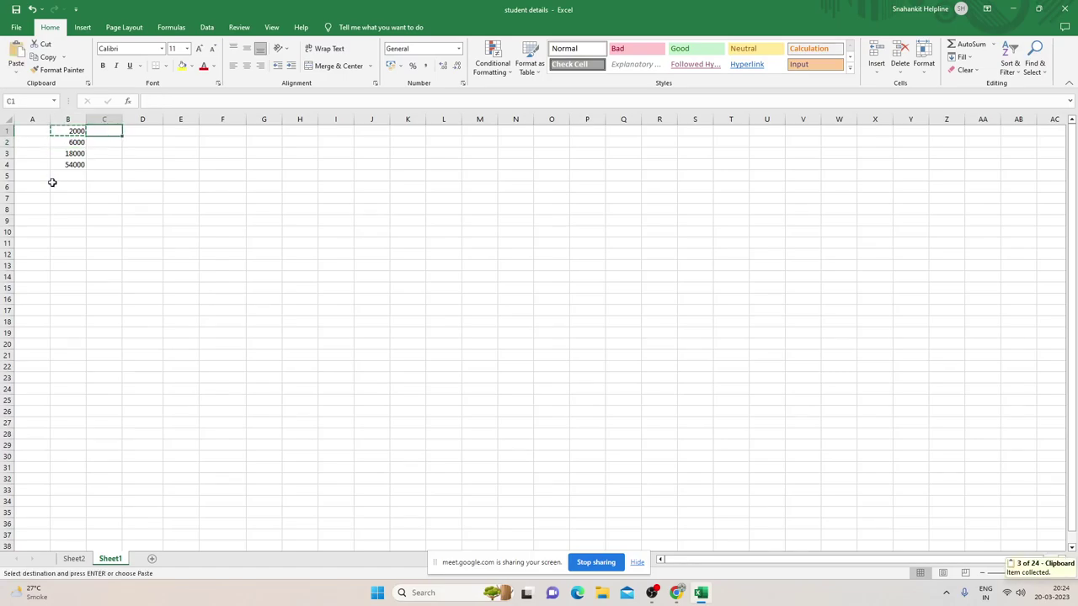
key(ctrl+v)
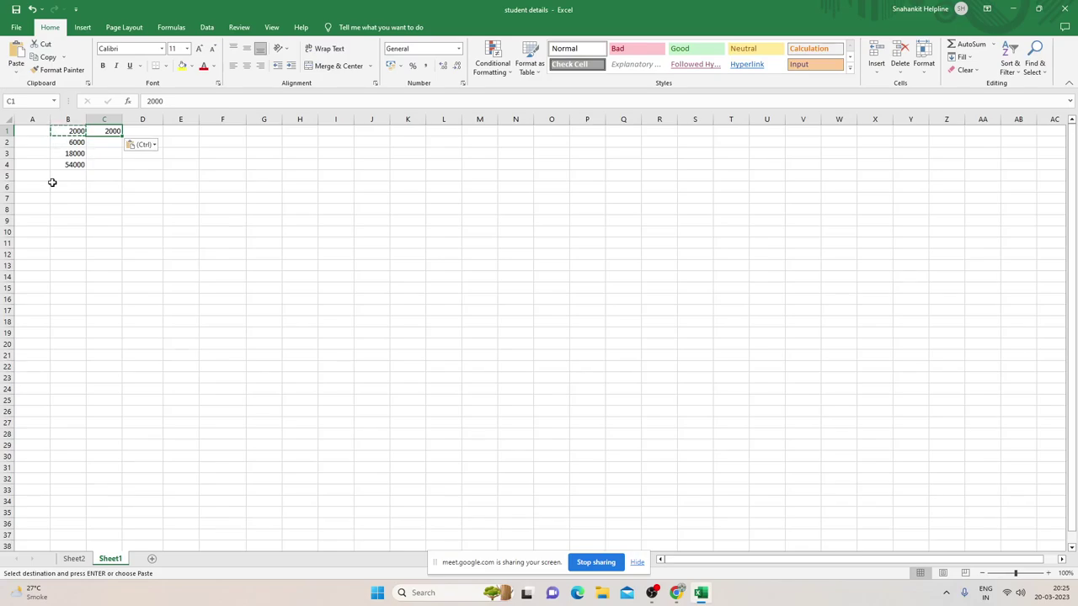
key(alt+h)
key(f)
key(i)
key(s)
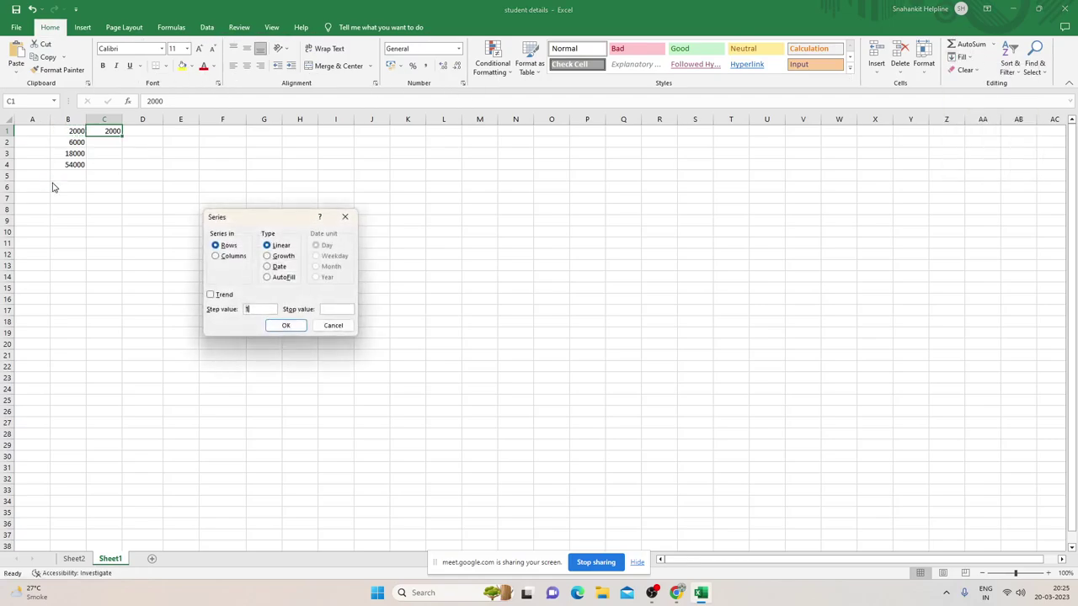
key(Tab)
key(Tab)
key(Tab)
key(Tab)
key(Down)
key(Tab)
key(Down)
key(Tab)
key(Tab)
text(10)
text(1)
text(0)
key(Return)
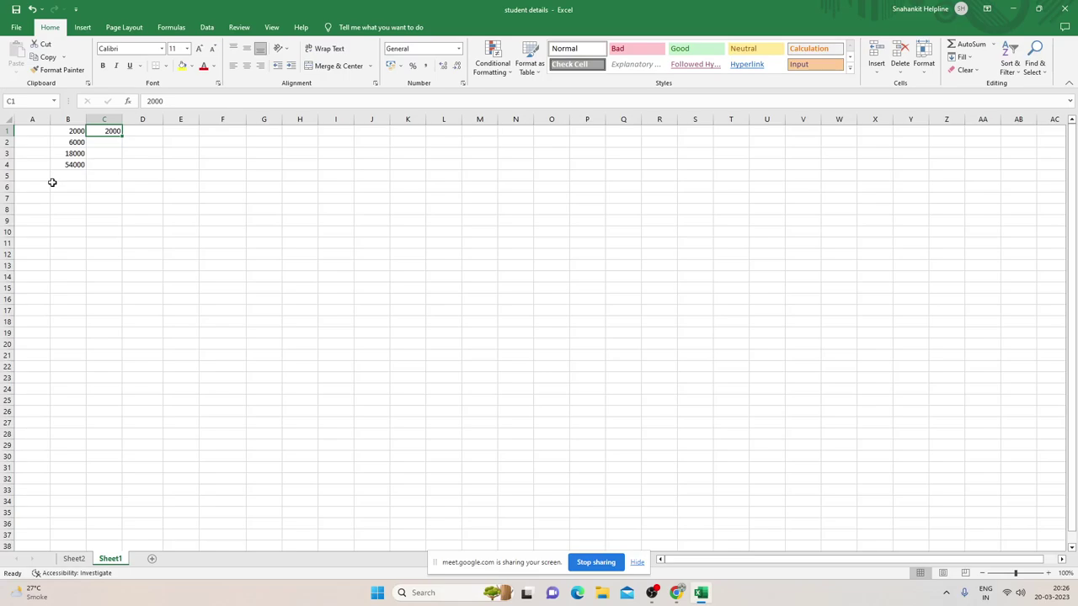
Enter the formula =C1*3 in C2 so it shows 6000.
key(Down)
key(Up)
key(Down)
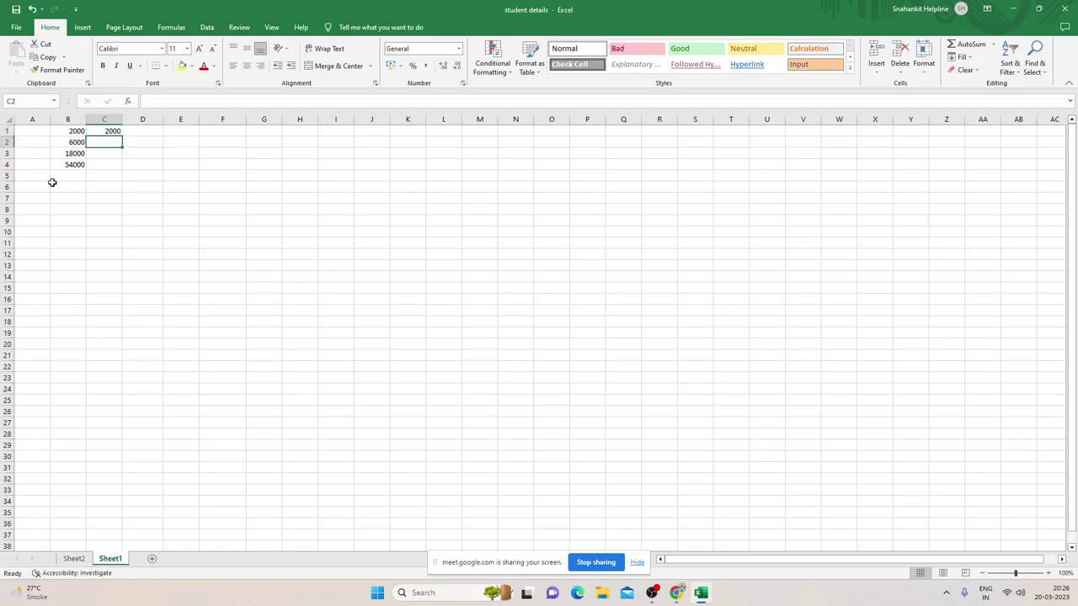
text(=)
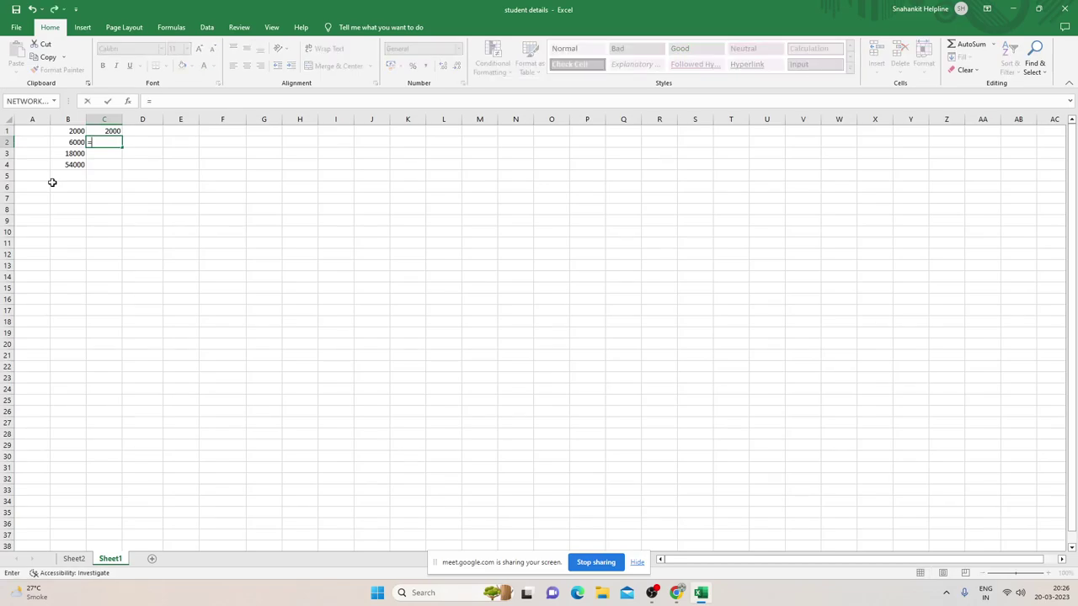
text(c)
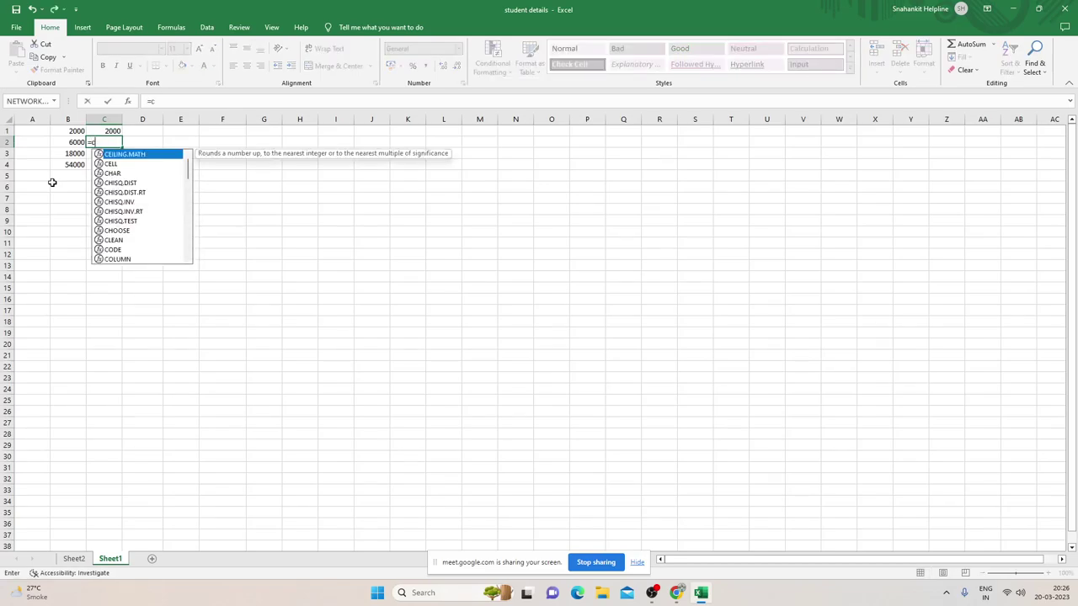
text(*)
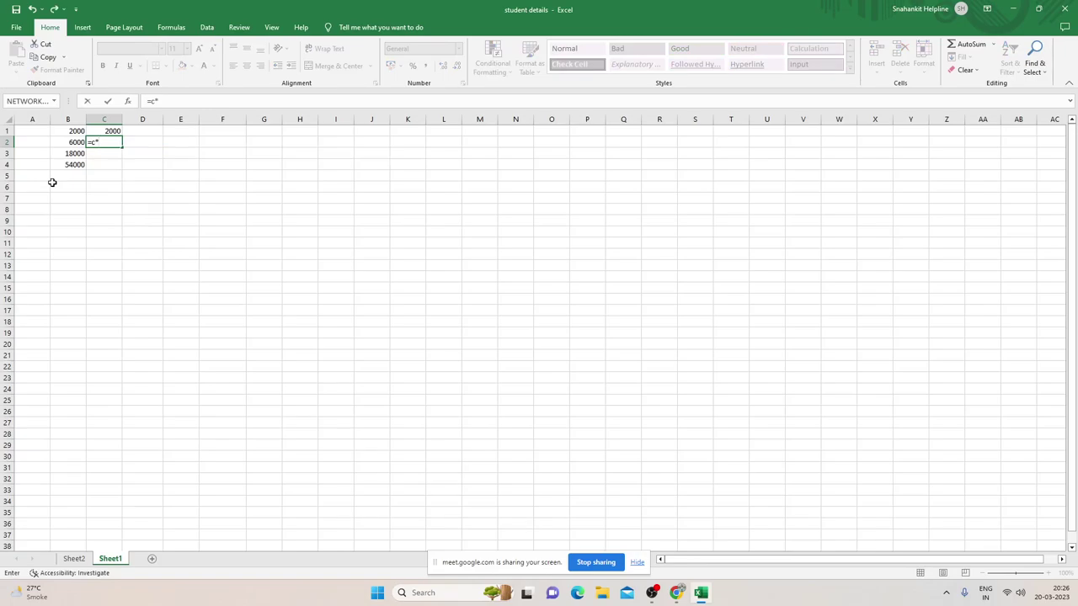
key(BackSpace)
text(1)
text(*2)
key(BackSpace)
key(ctrl+Return)
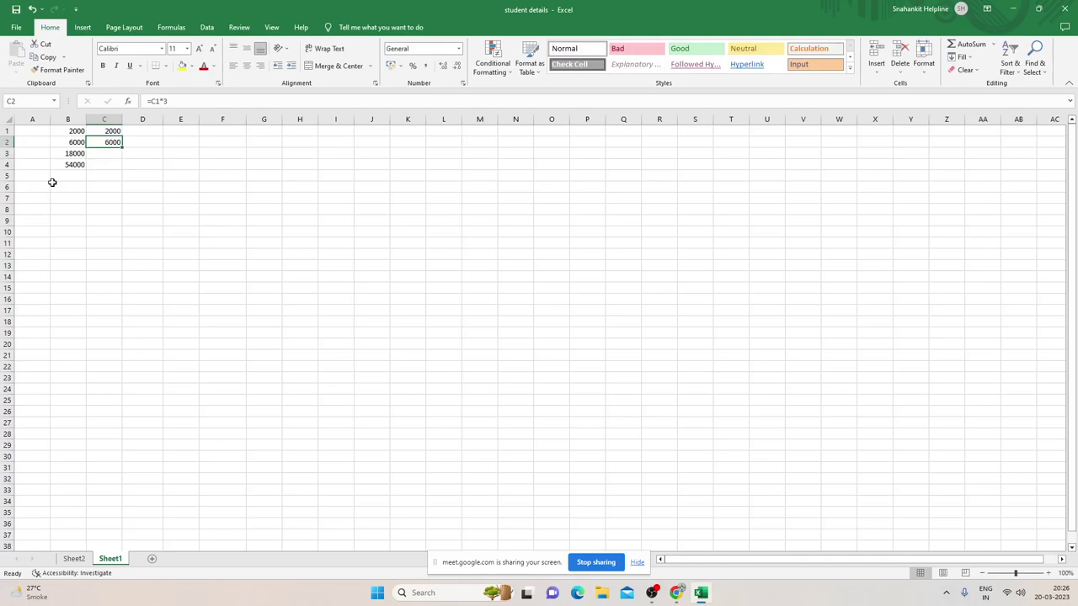
Fill the C2 formula down through C4, giving 18000 and 54000.
key(Up)
key(shift+Down)
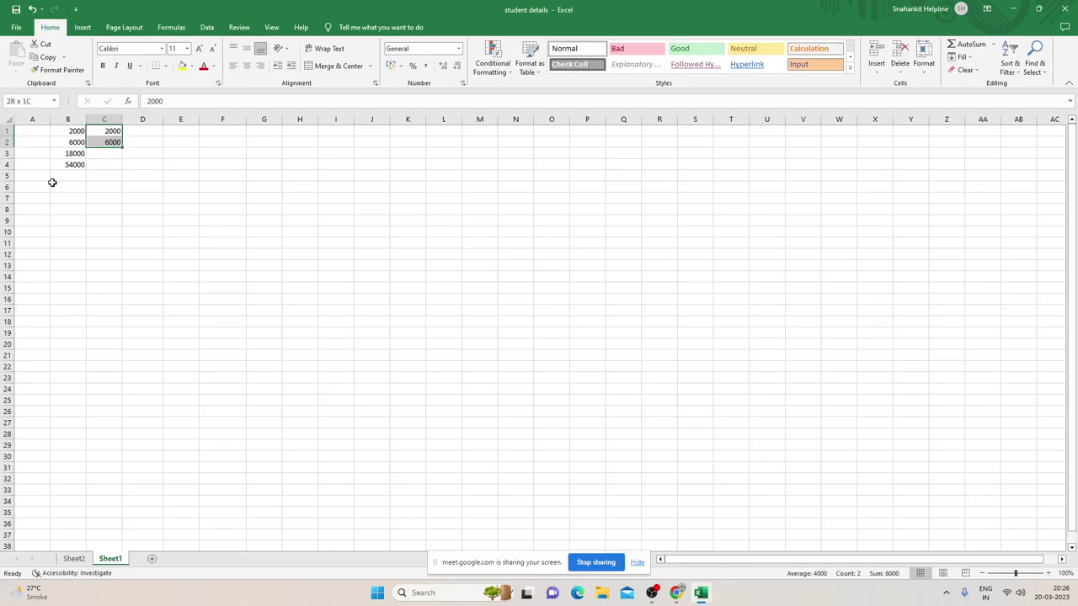
key(shift+Up)
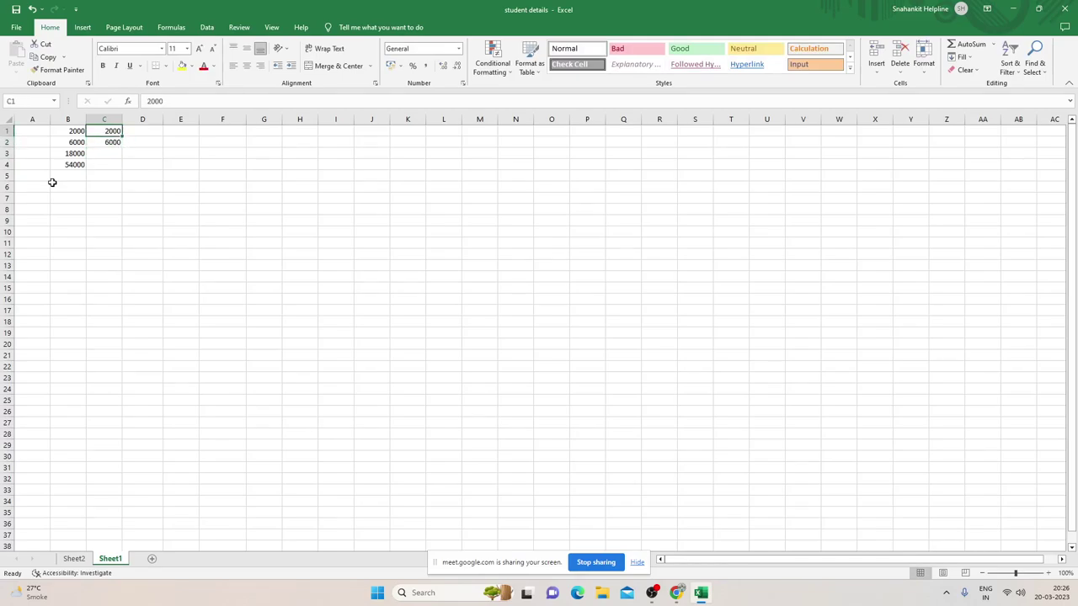
key(Down)
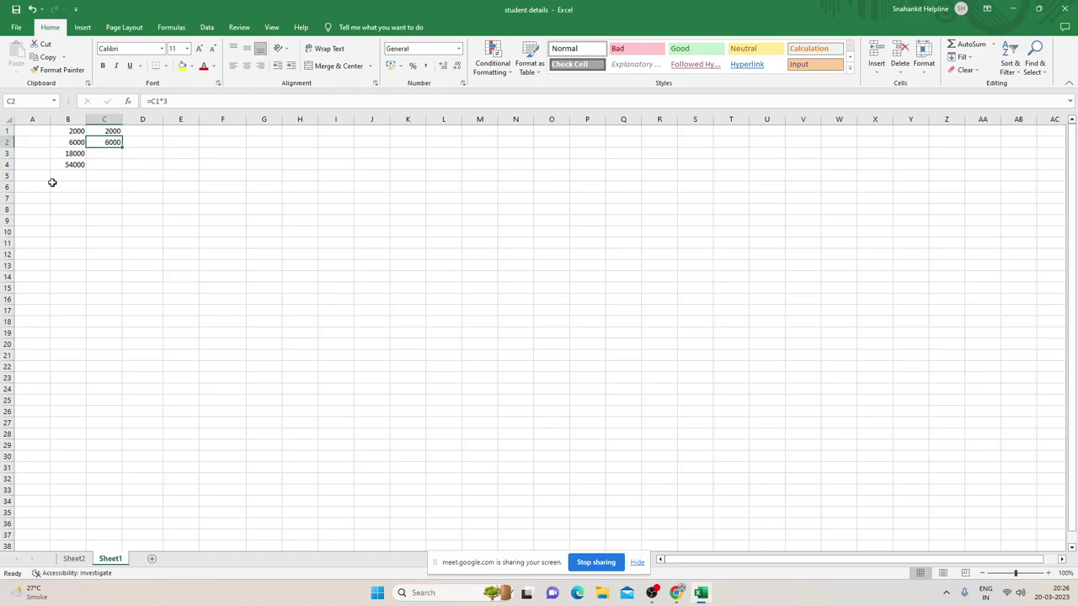
key(shift+Down)
key(shift+Down)
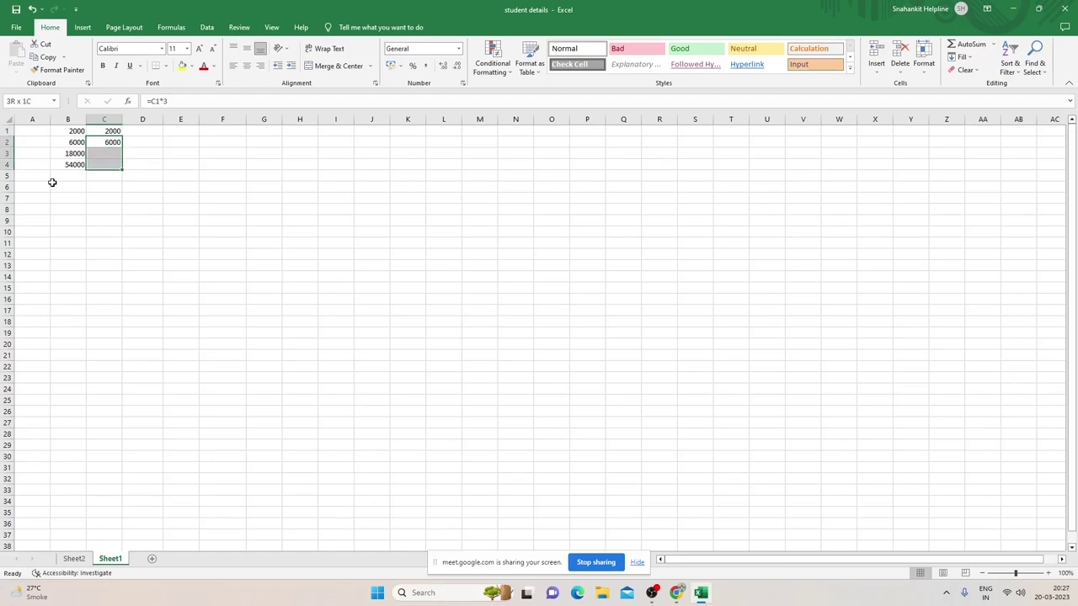
key(ctrl+d)
key(Down)
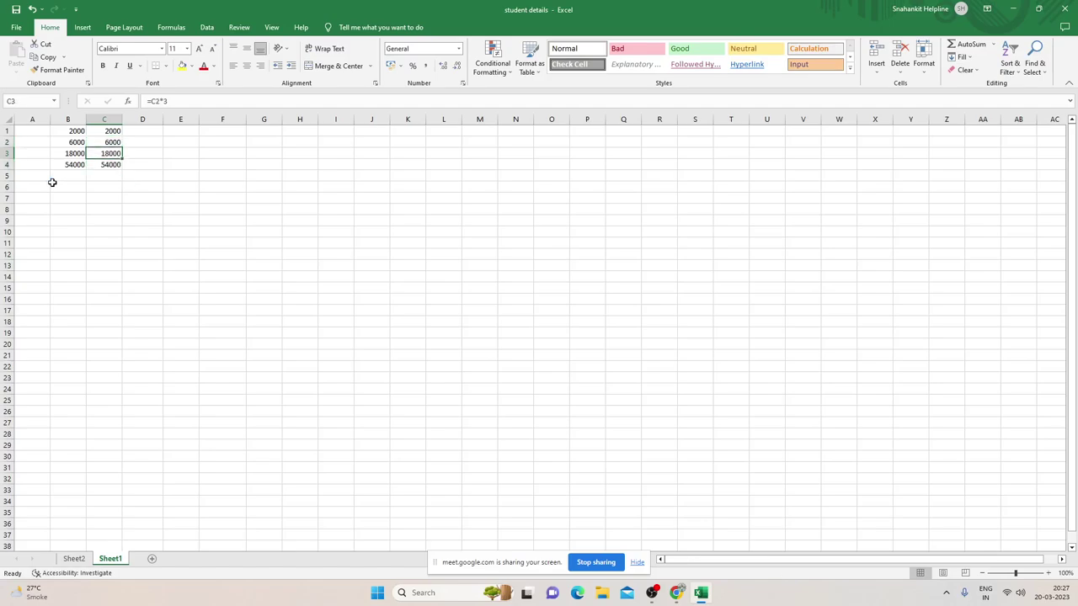
key(Down)
key(Down)
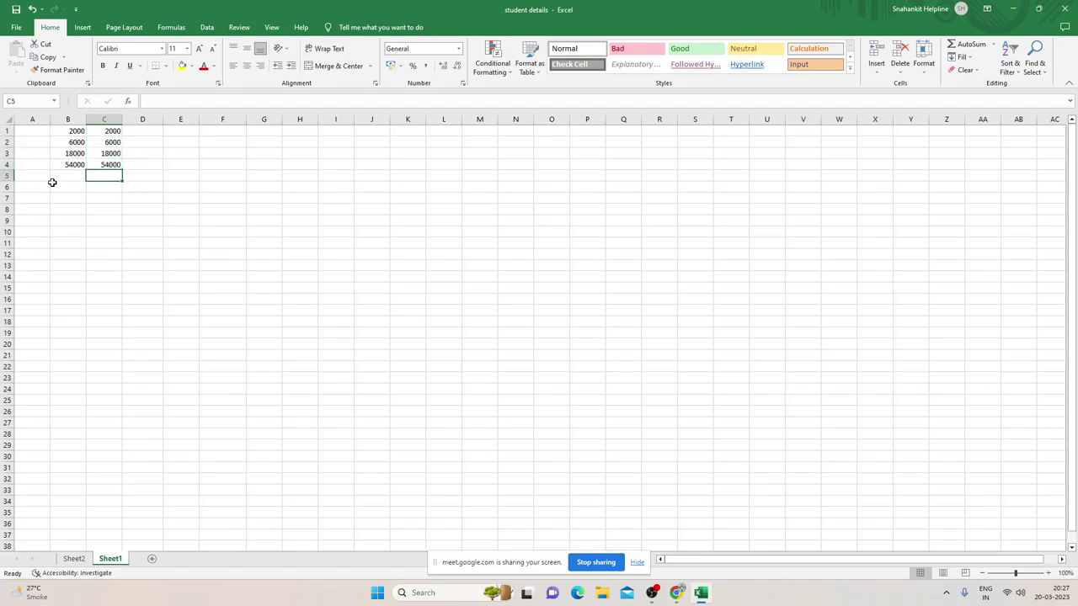
key(Up)
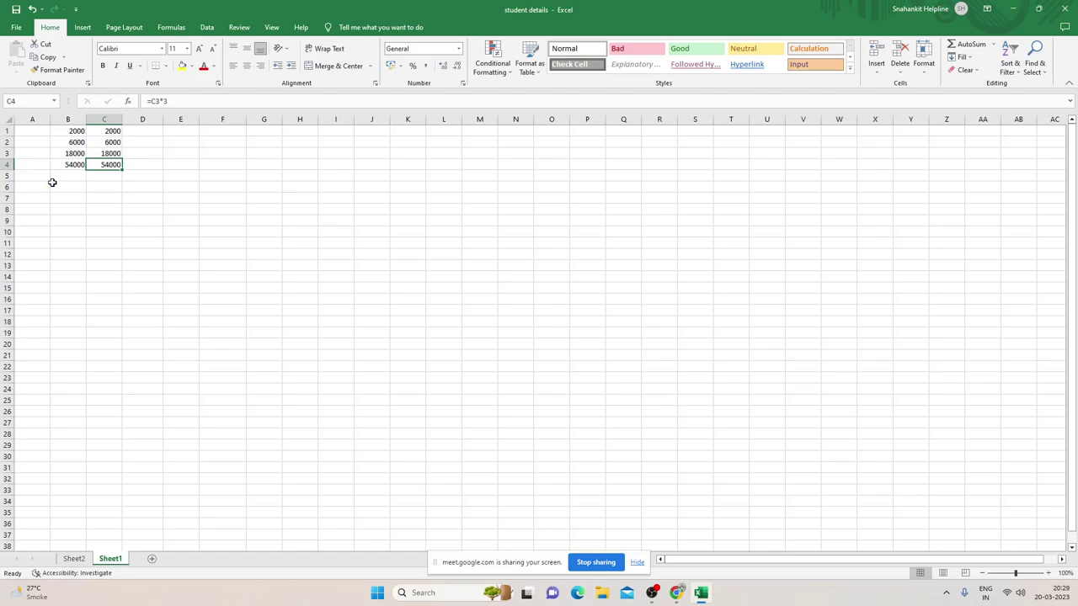
Close the Excel workbook with Alt+F4 and switch to OBS Studio.
key(alt+F4)
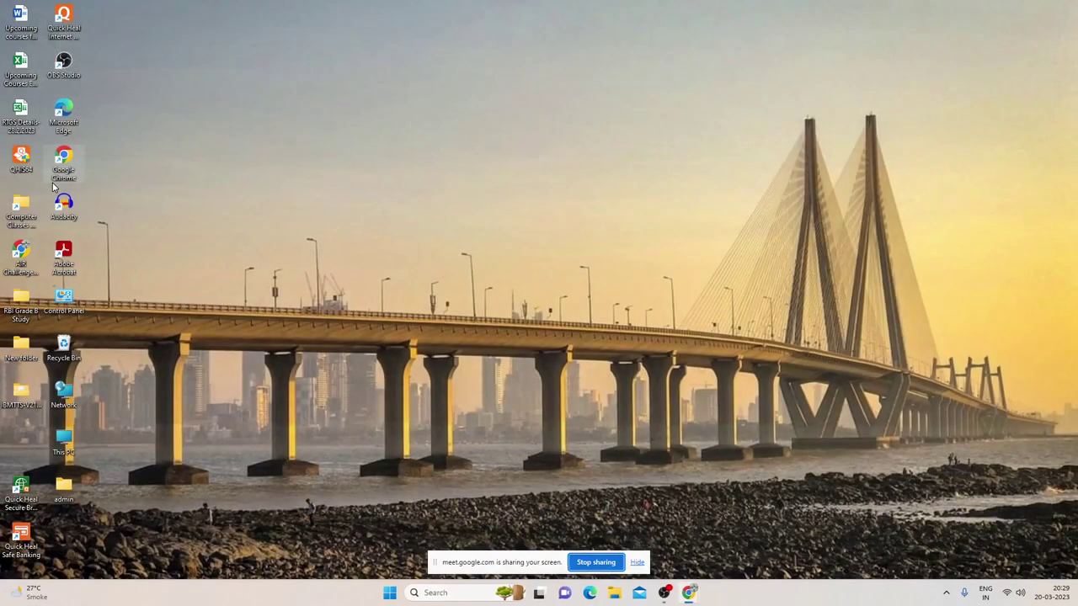
key(alt+Tab)
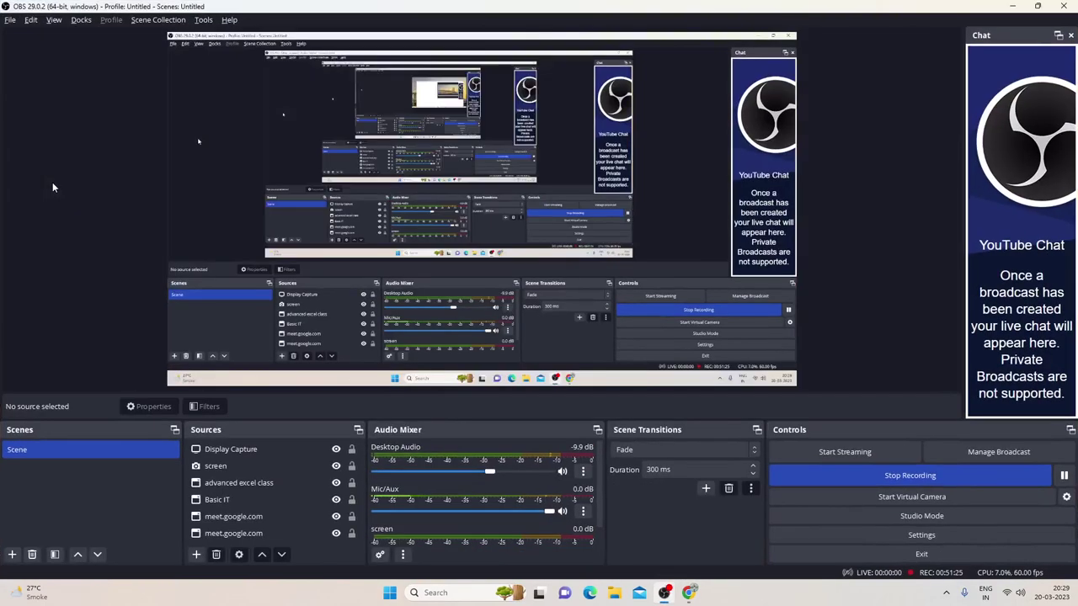